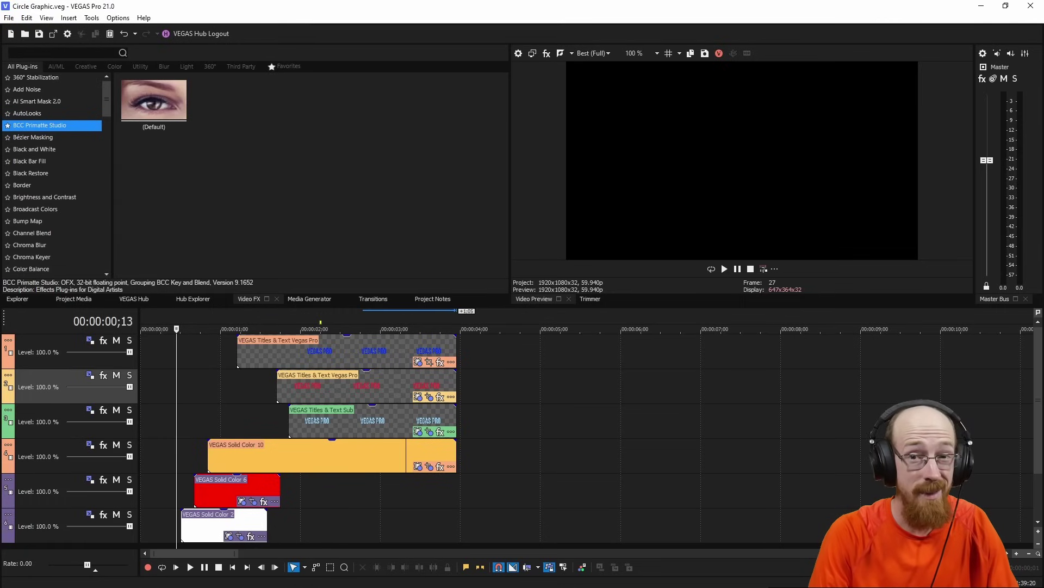
Play the existing animation and step through the white, red and yellow circle frames
key("space")
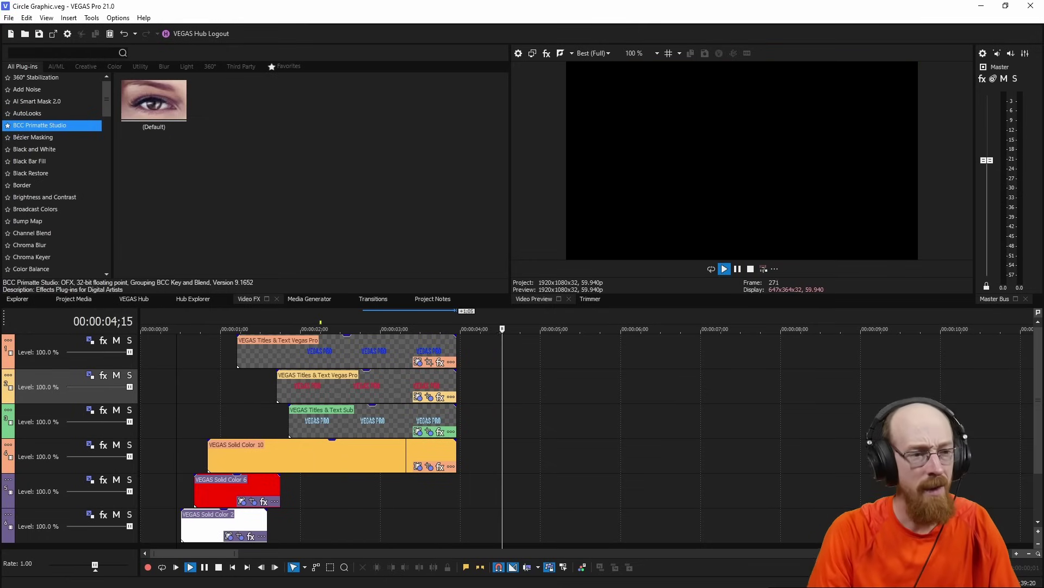
key("space")
left_click(188, 315)
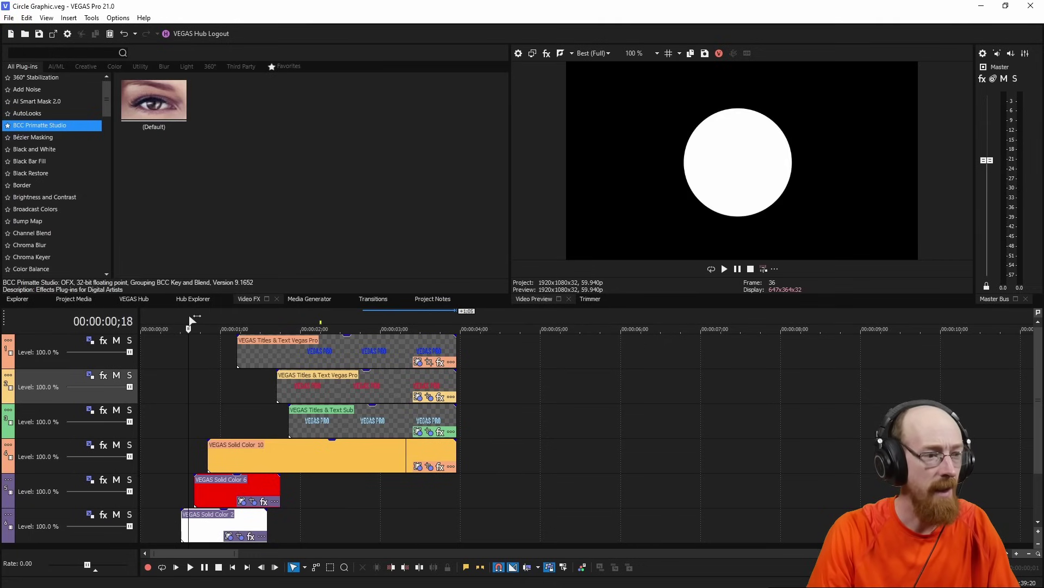
left_click(208, 313)
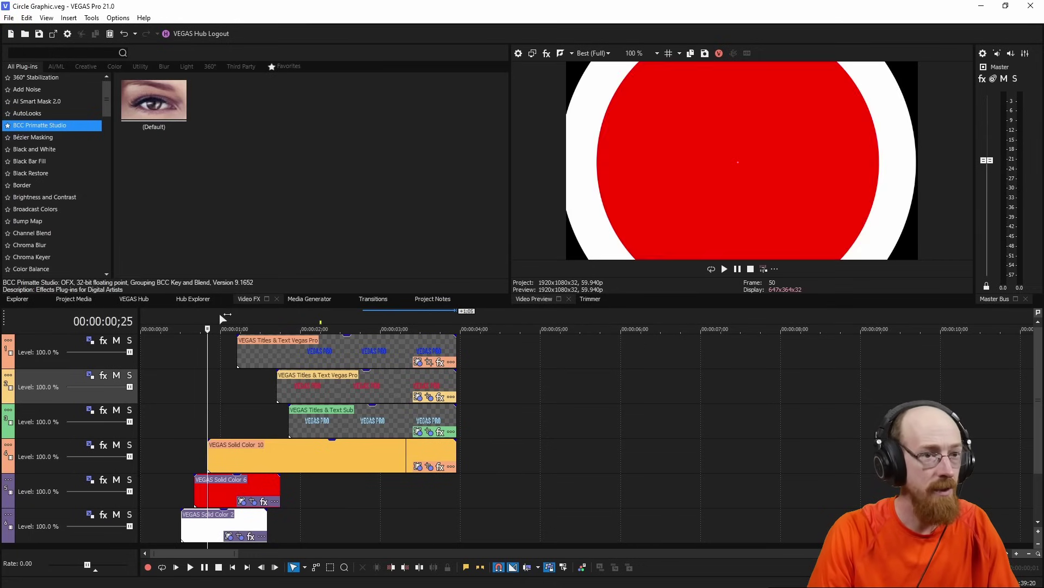
left_click(226, 314)
Step through the VEGAS PRO title animation on yellow until the layered title settles
left_click(252, 313)
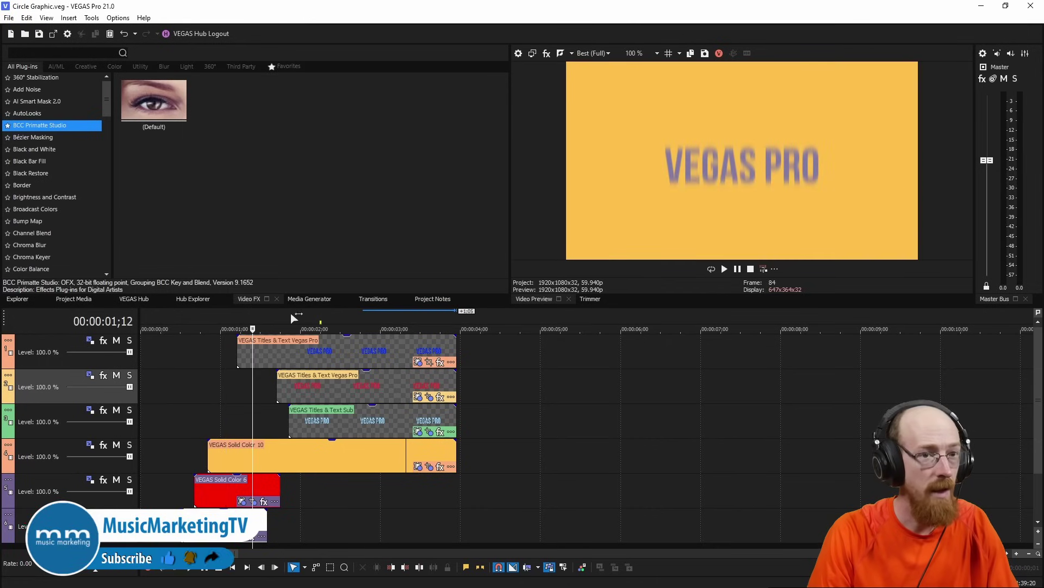
left_click(297, 314)
left_click(279, 316)
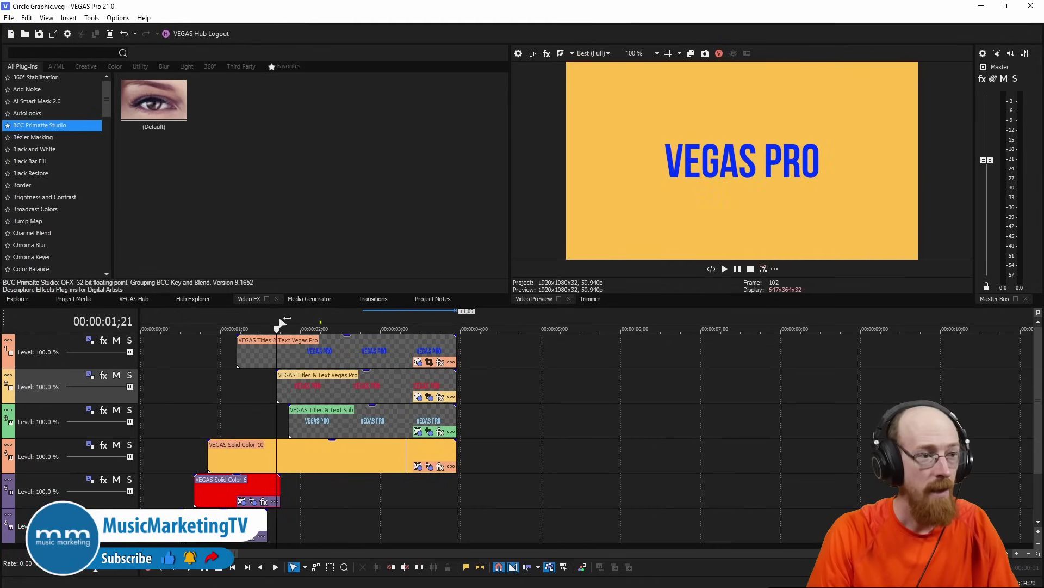
left_click(307, 313)
left_click(332, 316)
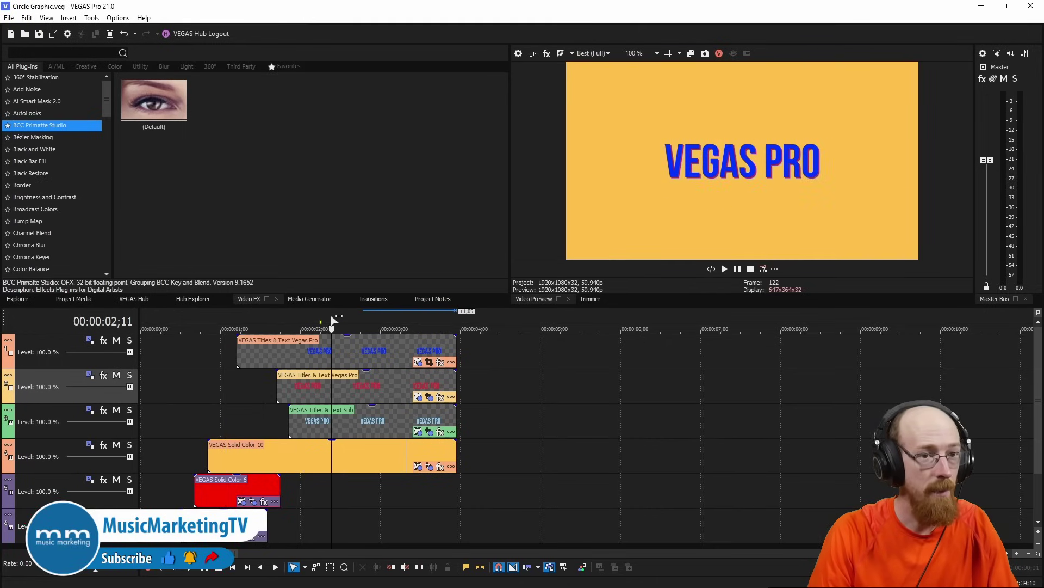
left_click(375, 316)
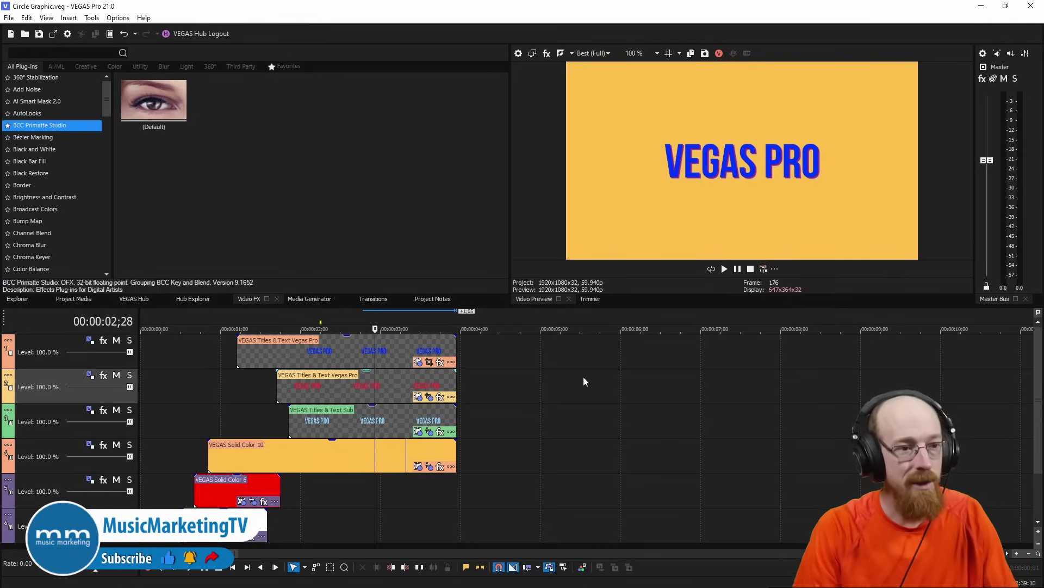
Check the timeline at 6 seconds, then scrub back to 1 second to view the circles
scroll(1035, 416, "down", 1)
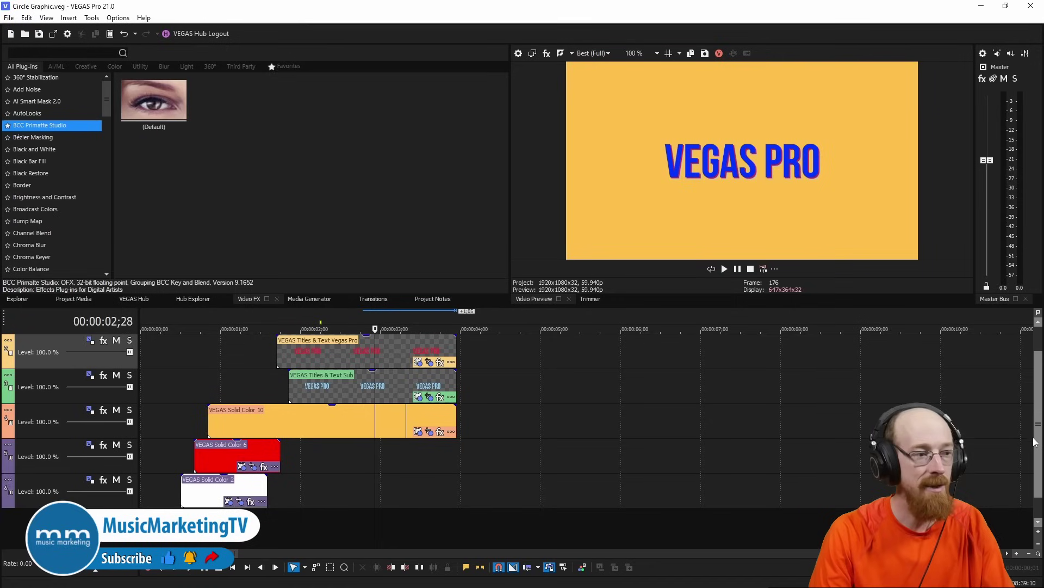
scroll(1035, 417, "up", 1)
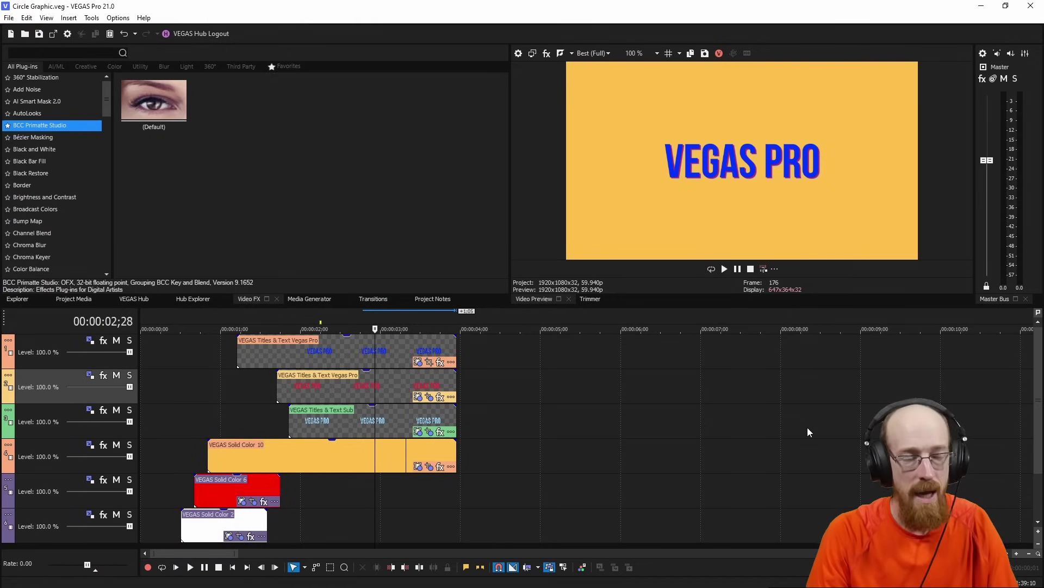
left_click(625, 318)
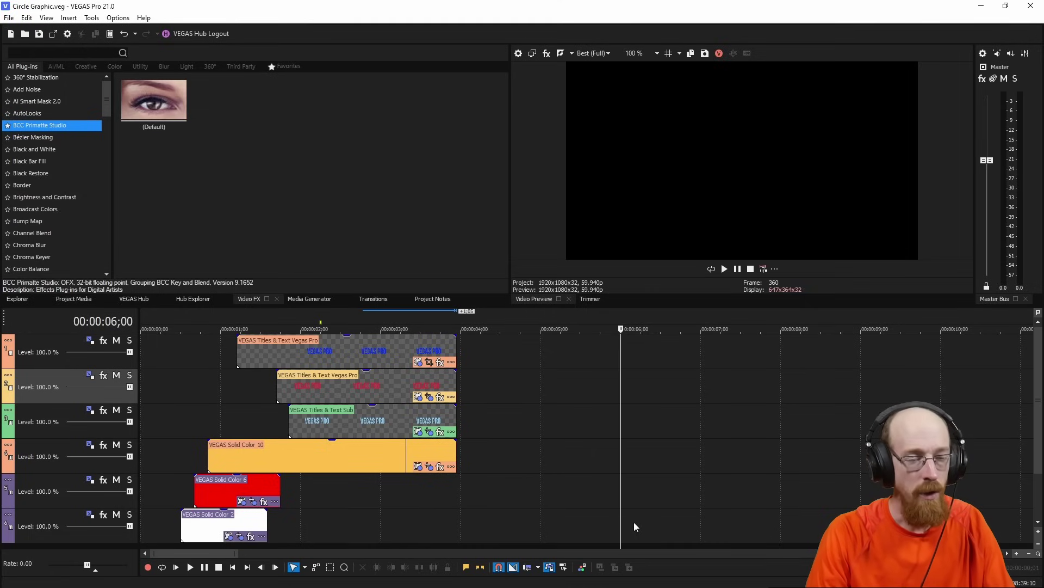
left_click(194, 316)
left_click_drag(201, 315, 220, 316)
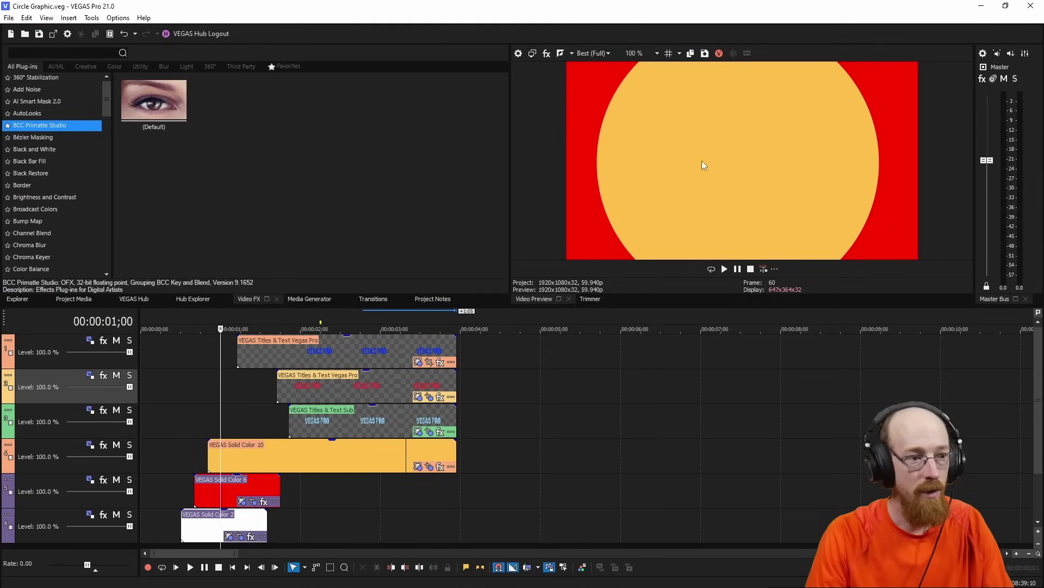
Add a White Solid Color media generator clip at 7;00 on the bottom track
left_click(701, 317)
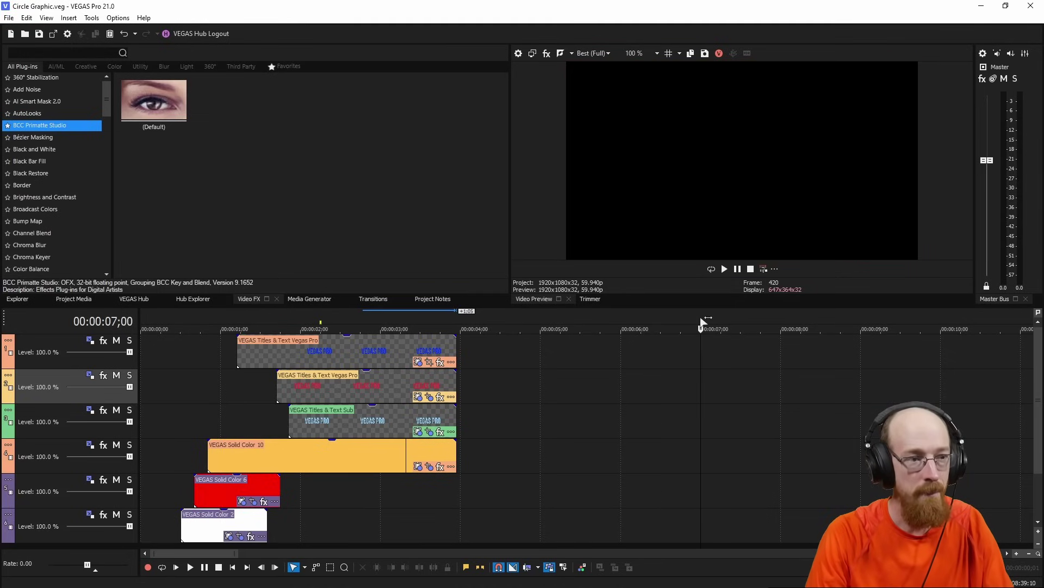
left_click(315, 300)
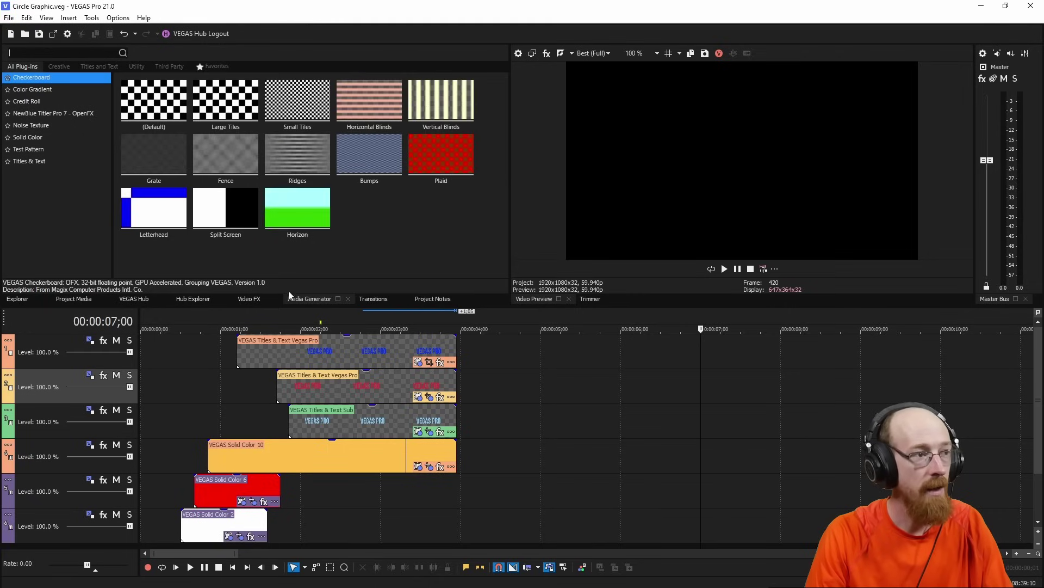
left_click(49, 140)
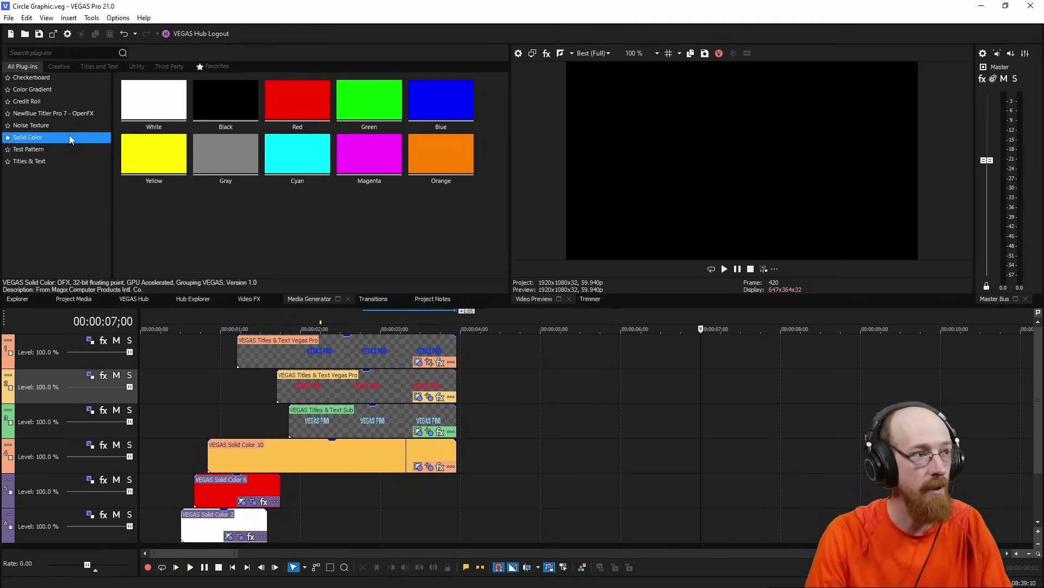
left_click_drag(140, 105, 705, 530)
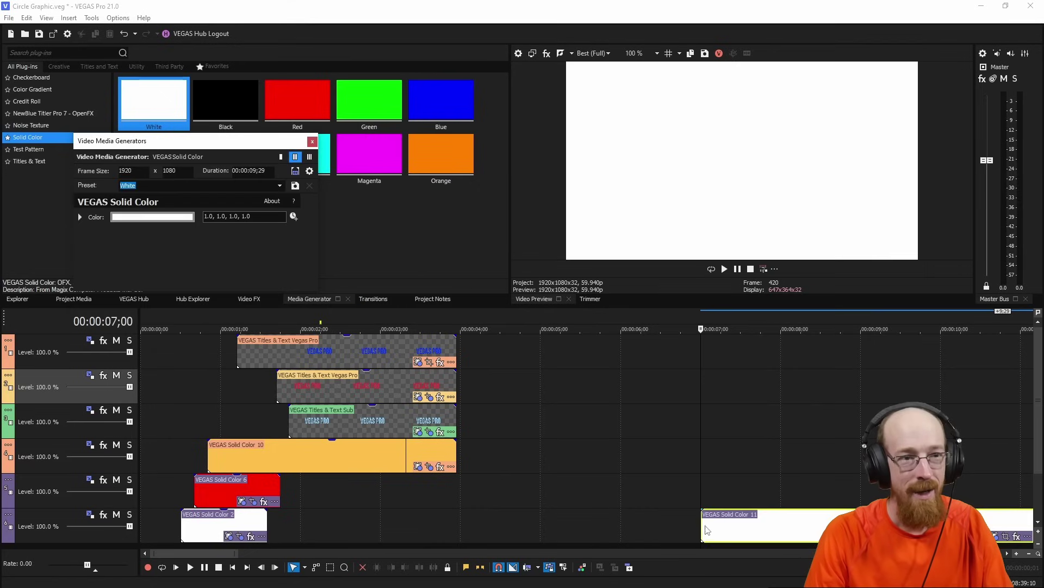
scroll(624, 525, "down", 2)
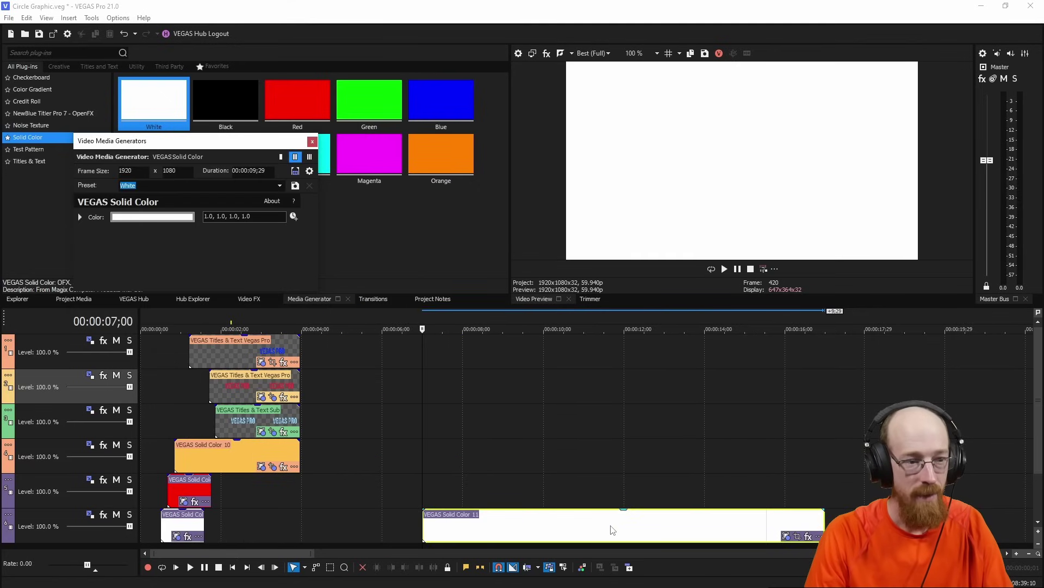
scroll(374, 482, "down", 3)
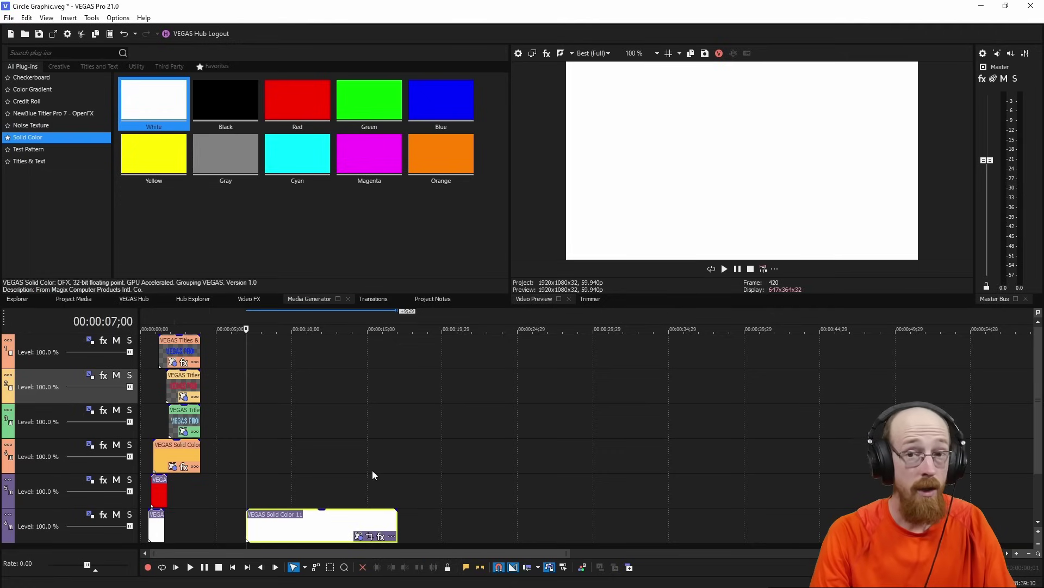
Enable a Pan/Crop mask on the white clip and draw an ellipse at the frame centre
left_click(369, 537)
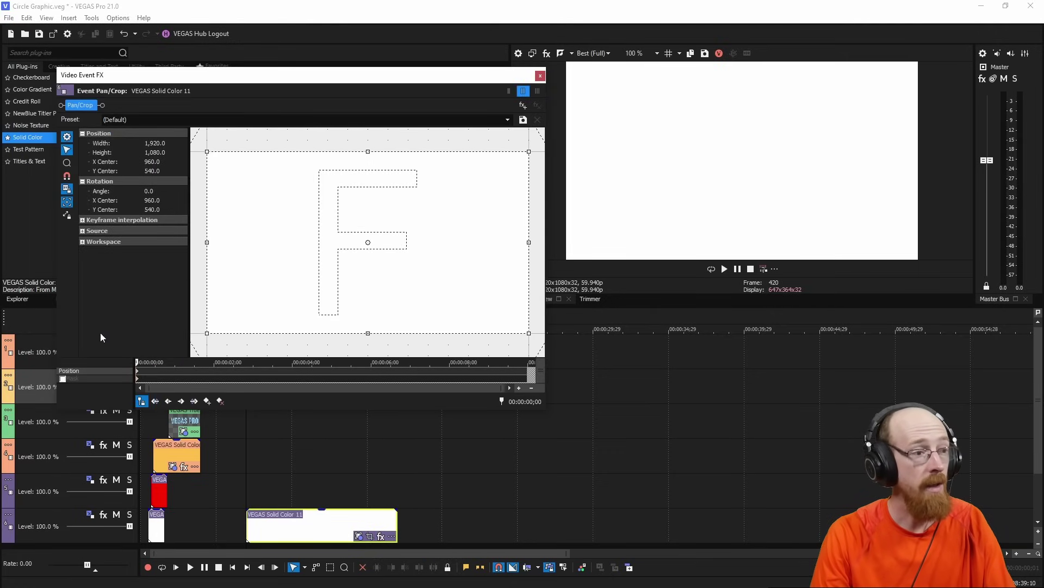
left_click(64, 379)
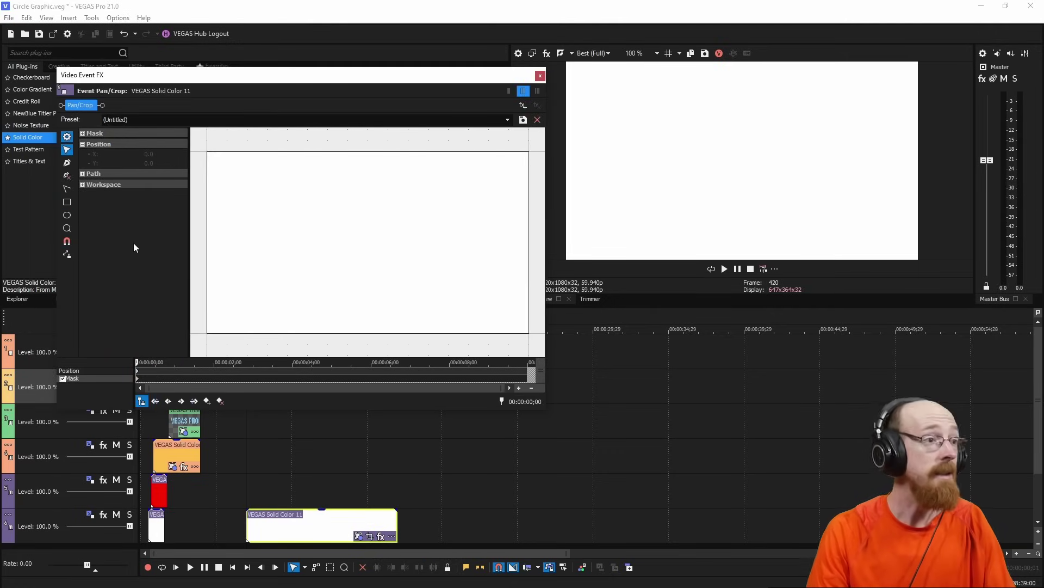
left_click(66, 215)
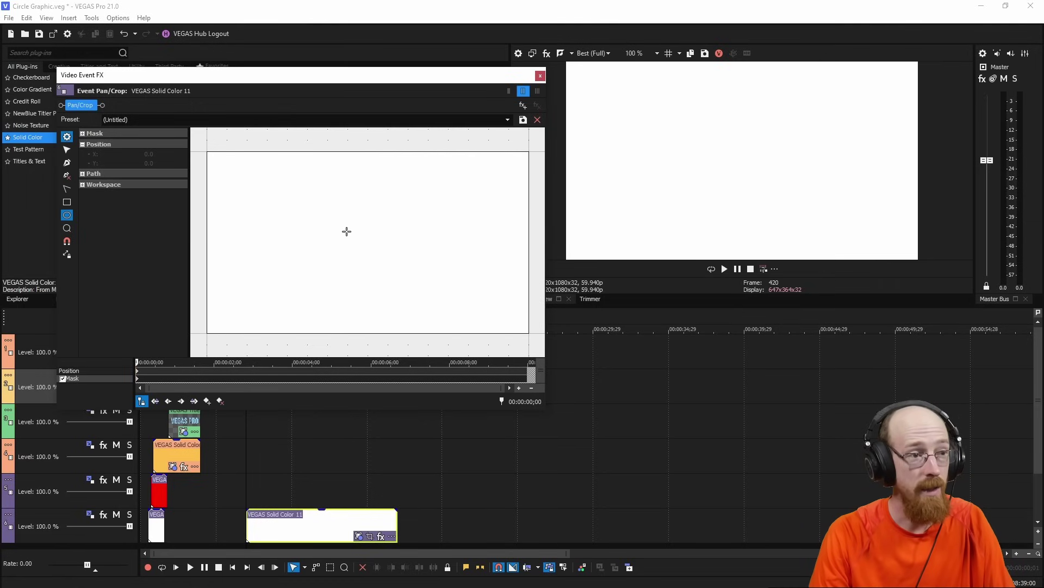
left_click_drag(347, 232, 358, 254)
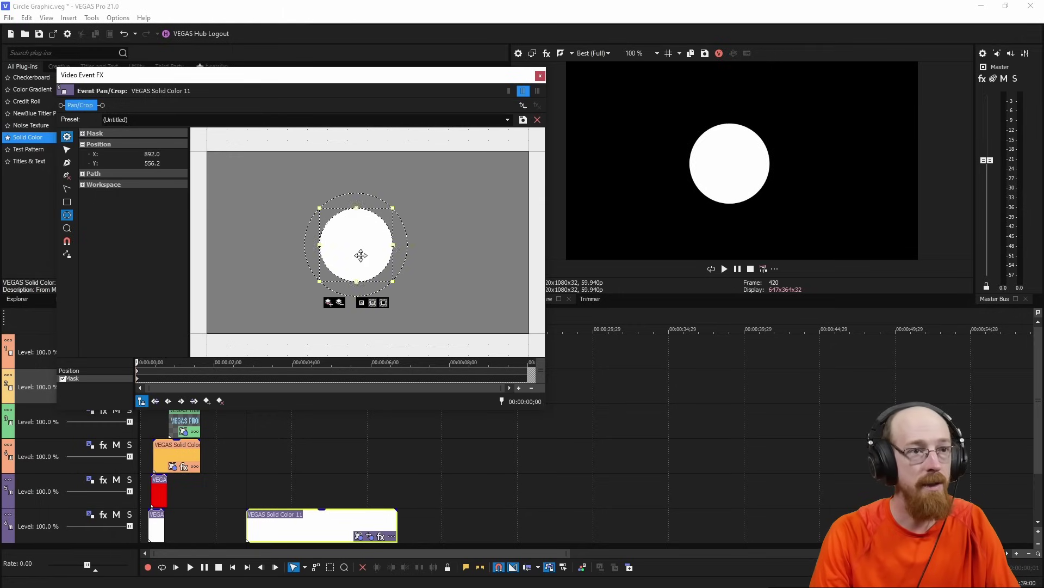
Show a grid overlay on the preview and centre the circle mask on it
left_click(668, 53)
left_click(680, 53)
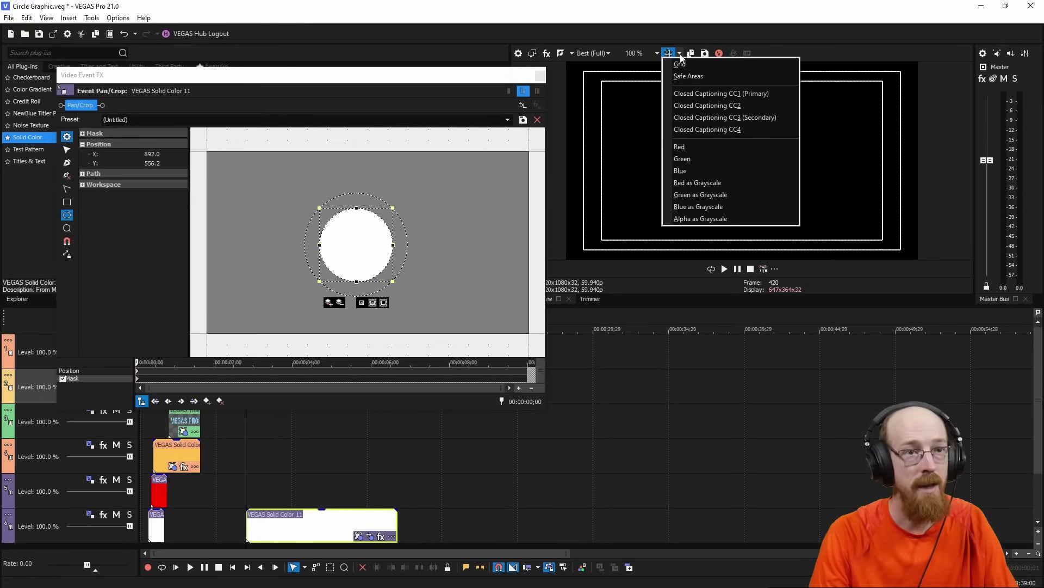
left_click(681, 64)
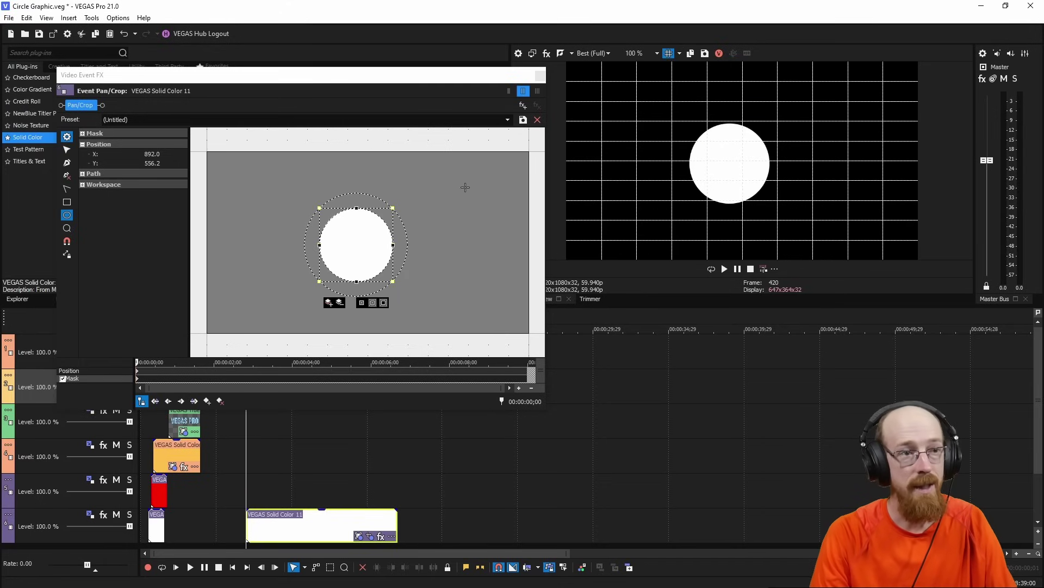
left_click_drag(364, 254, 358, 253)
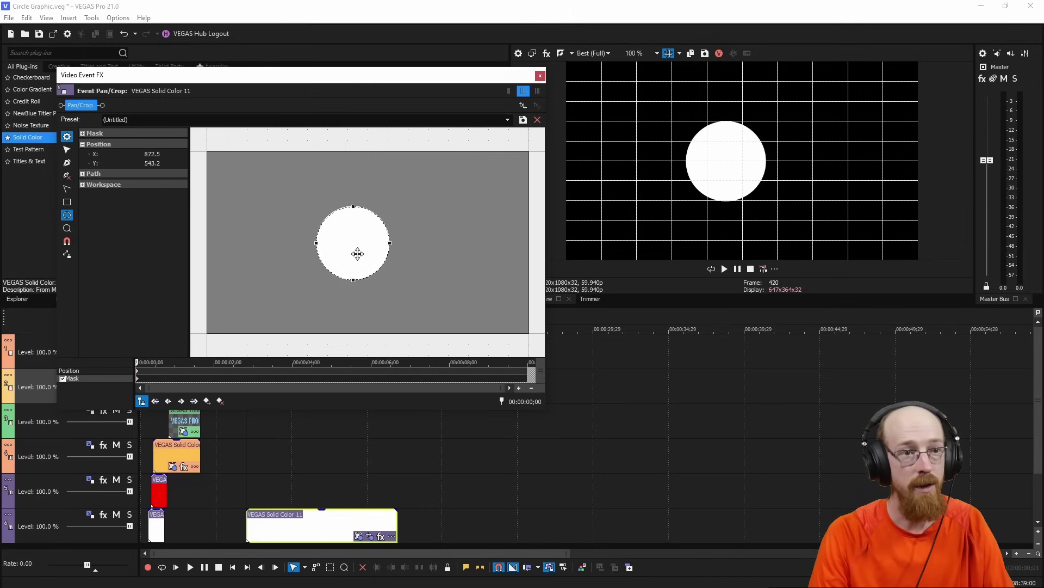
left_click(357, 253)
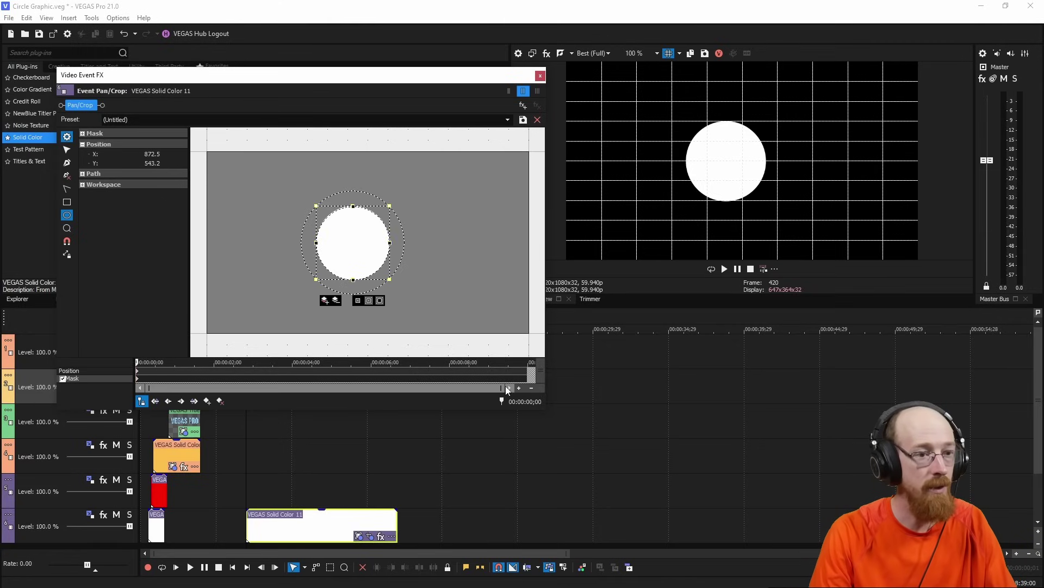
Shrink the circle mask at the start and grow it to fill the frame at frame two
left_click_drag(503, 387, 186, 396)
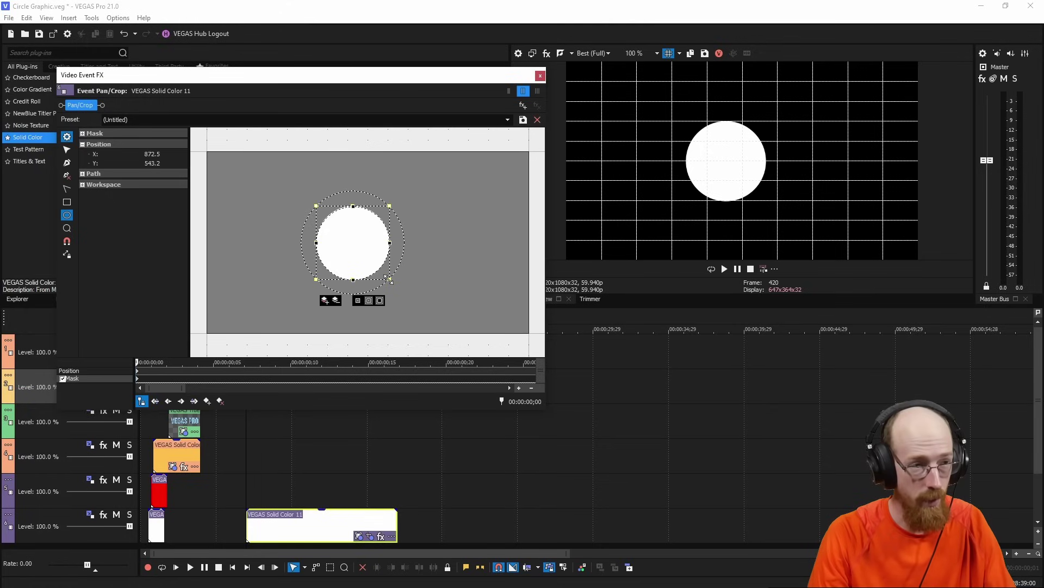
left_click_drag(389, 279, 357, 238)
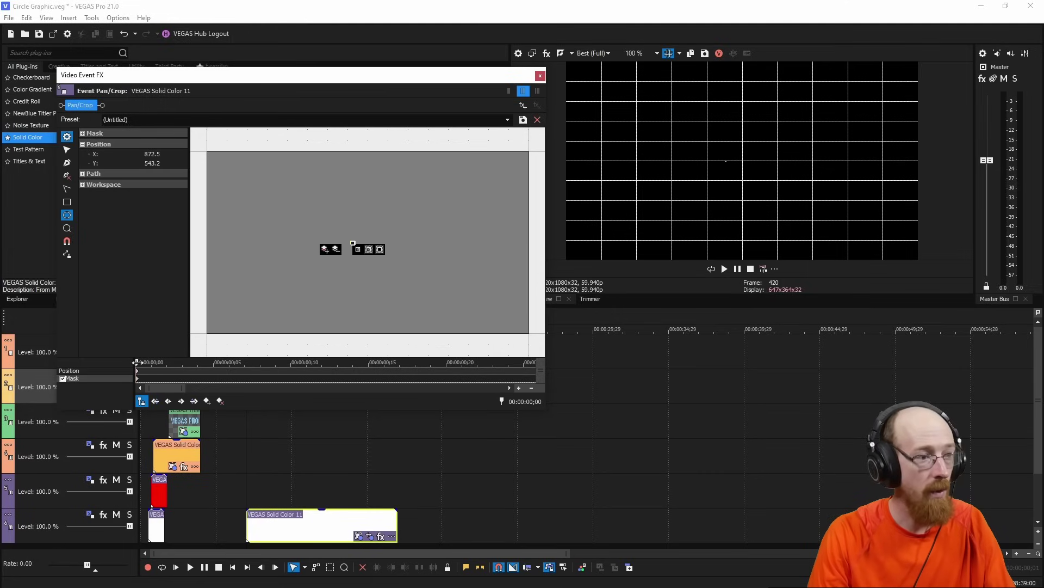
left_click_drag(137, 362, 152, 362)
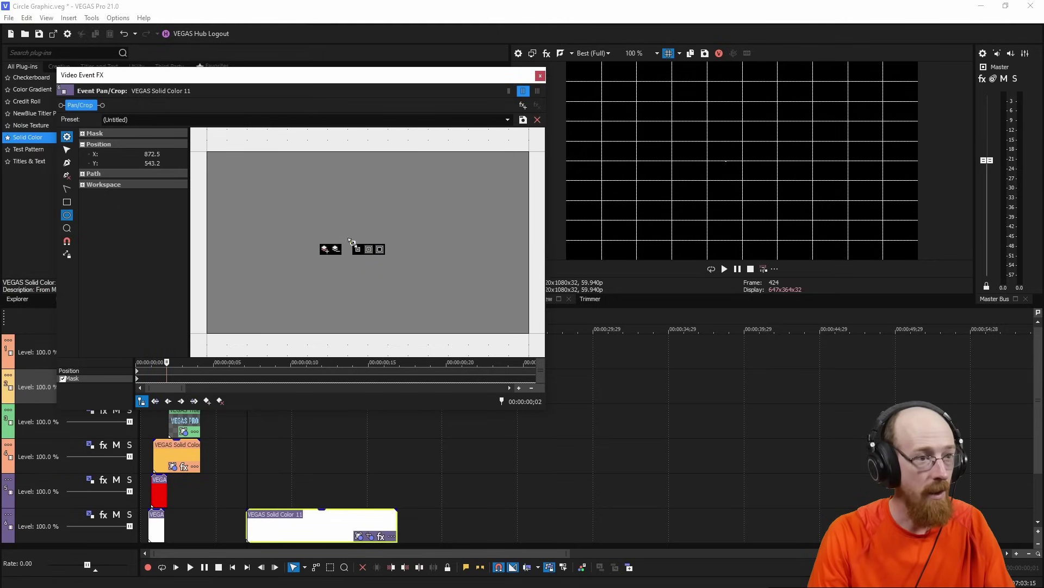
left_click(352, 242)
left_click_drag(352, 241, 291, 118)
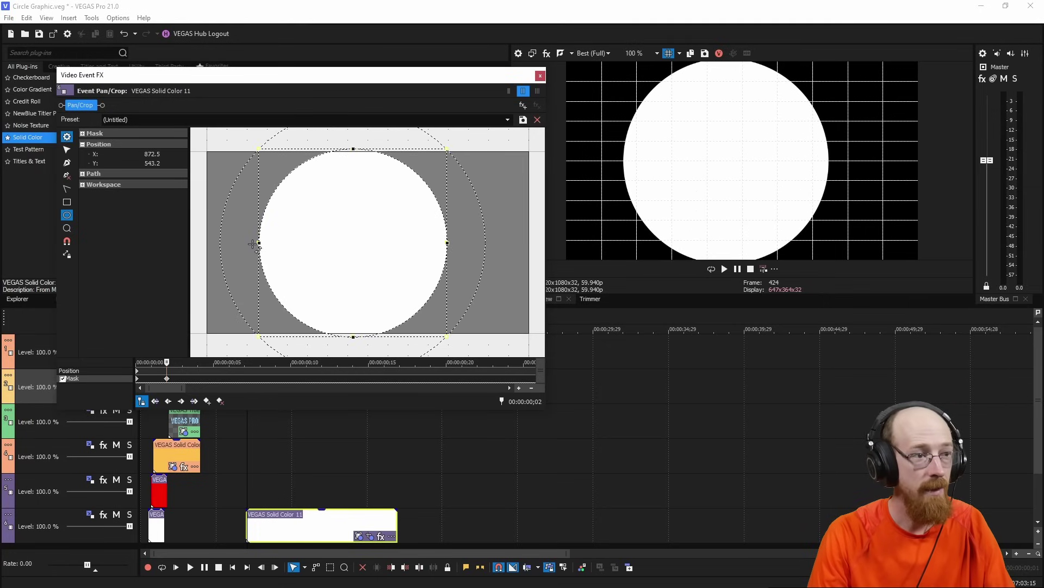
left_click_drag(260, 241, 127, 259)
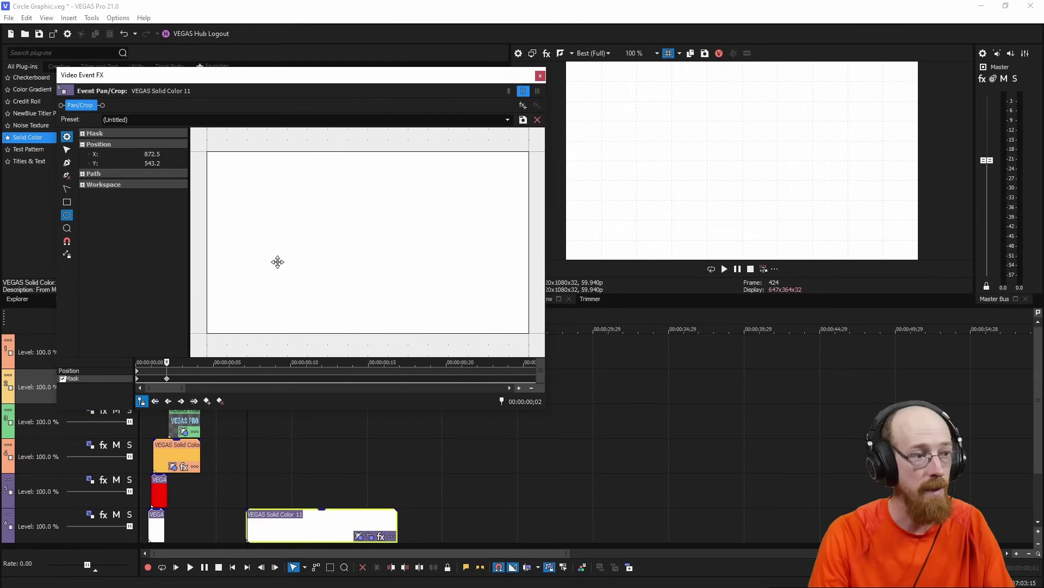
Preview the mask growth and move the full-size keyframe from frame 2 to frame 4
scroll(297, 274, "down", 2)
scroll(297, 274, "down", 1)
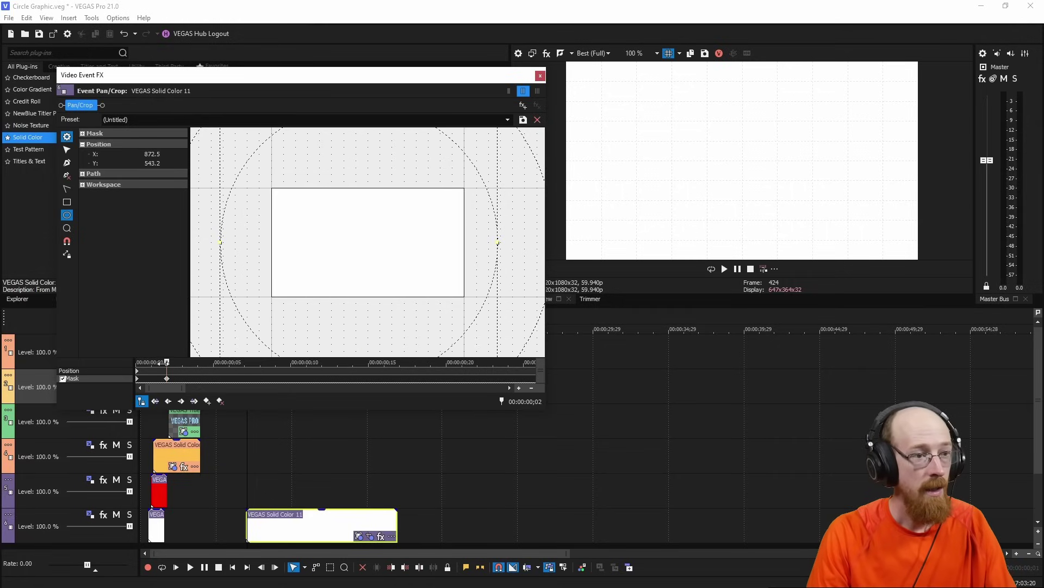
left_click_drag(166, 362, 126, 378)
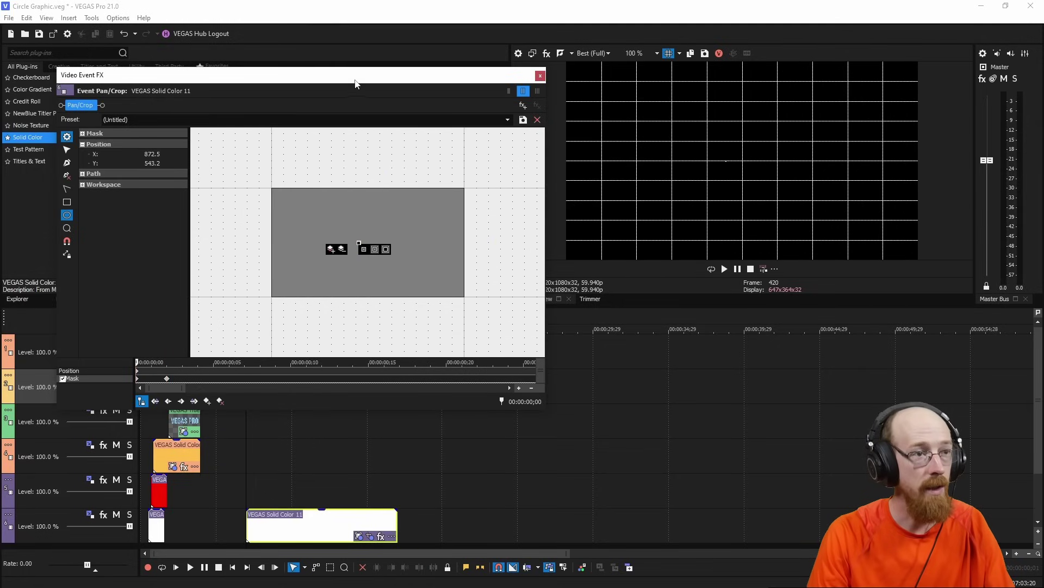
left_click_drag(355, 81, 253, 40)
left_click(247, 418)
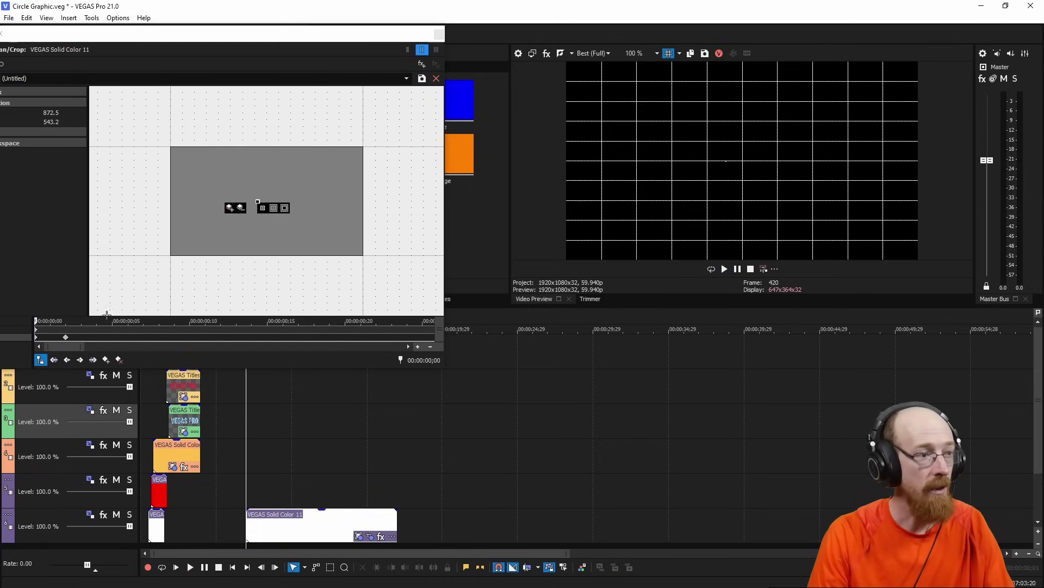
left_click_drag(65, 338, 105, 344)
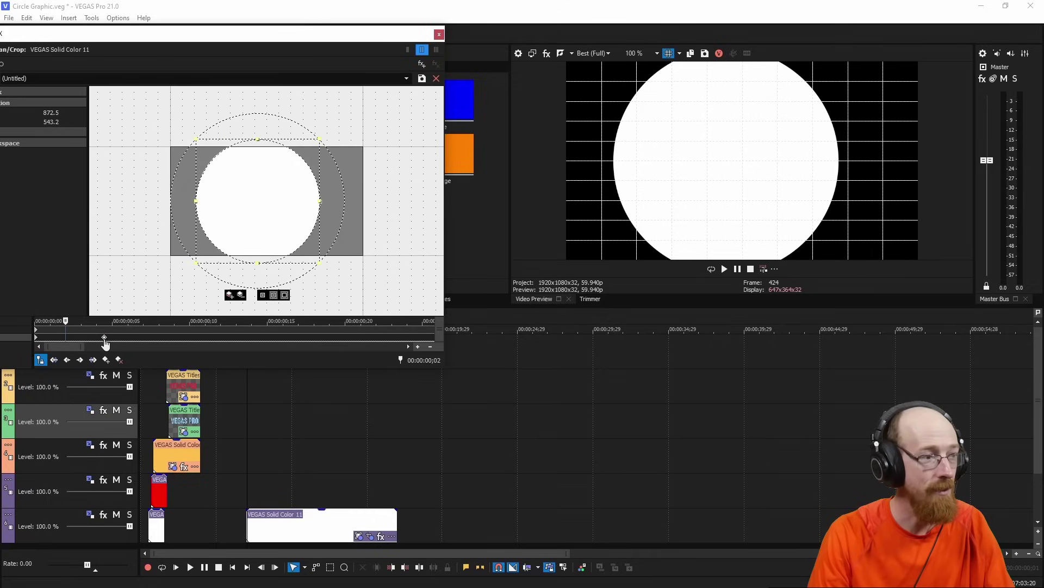
left_click(94, 359)
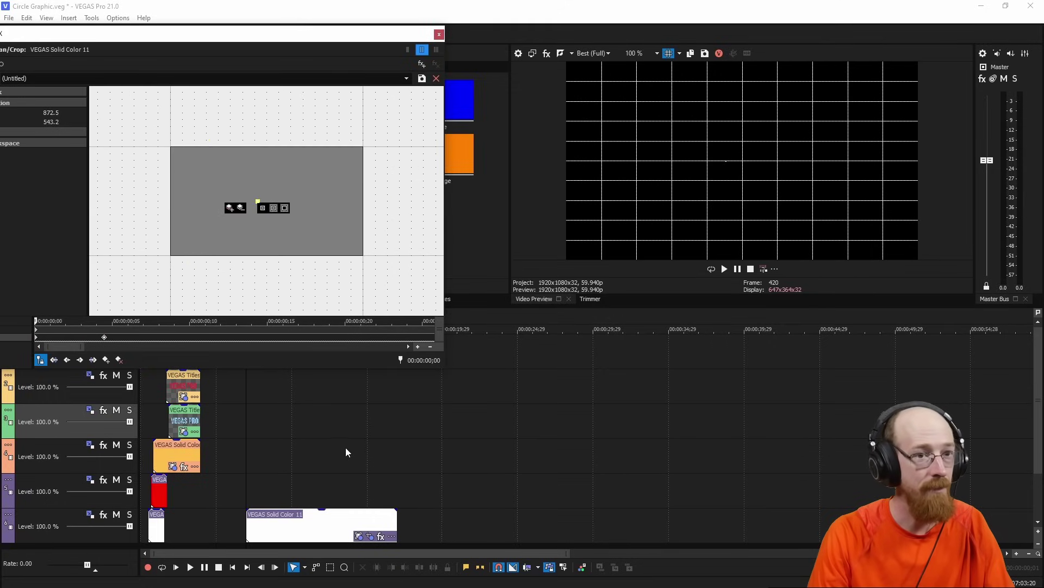
left_click(517, 471)
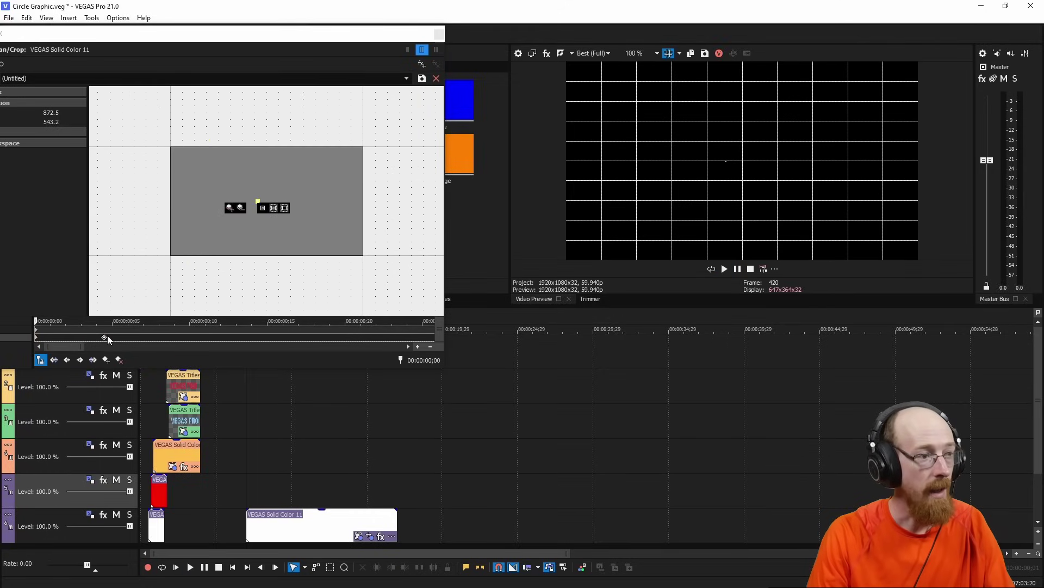
left_click_drag(106, 335, 115, 336)
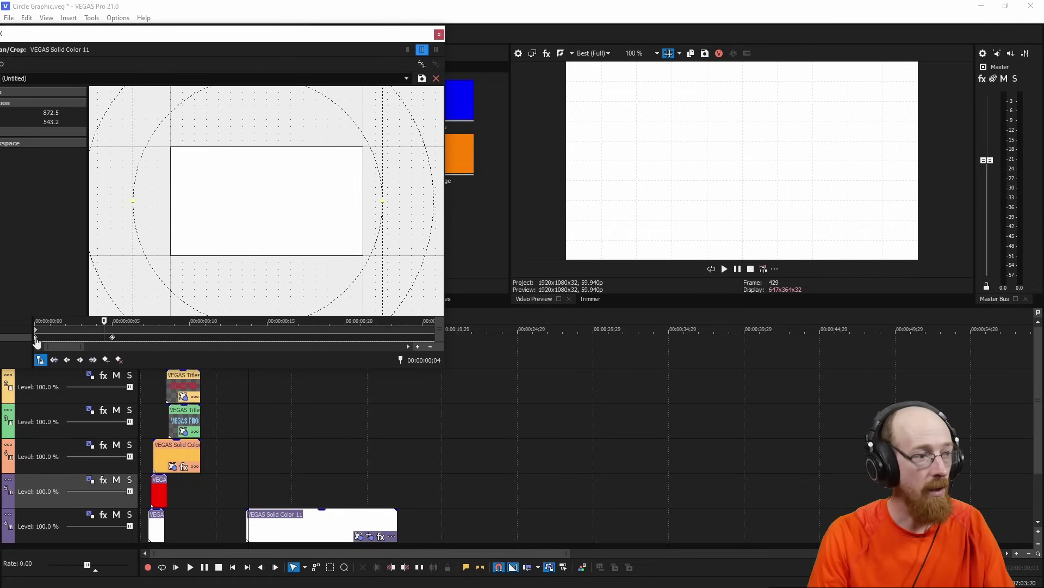
Set the expansion keyframe to Smooth, replay the circle, and close the Pan/Crop window
right_click(111, 338)
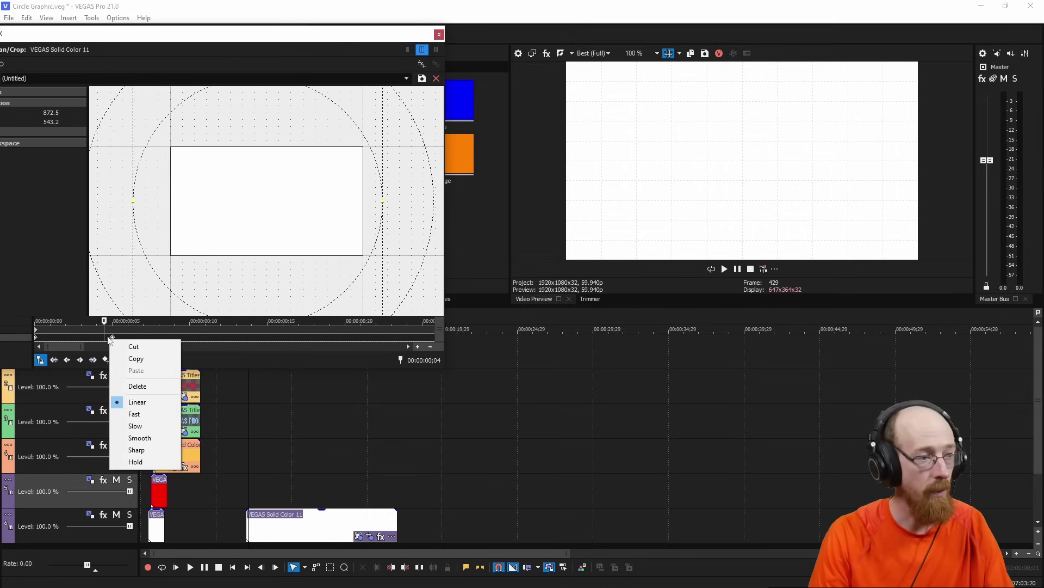
left_click(161, 438)
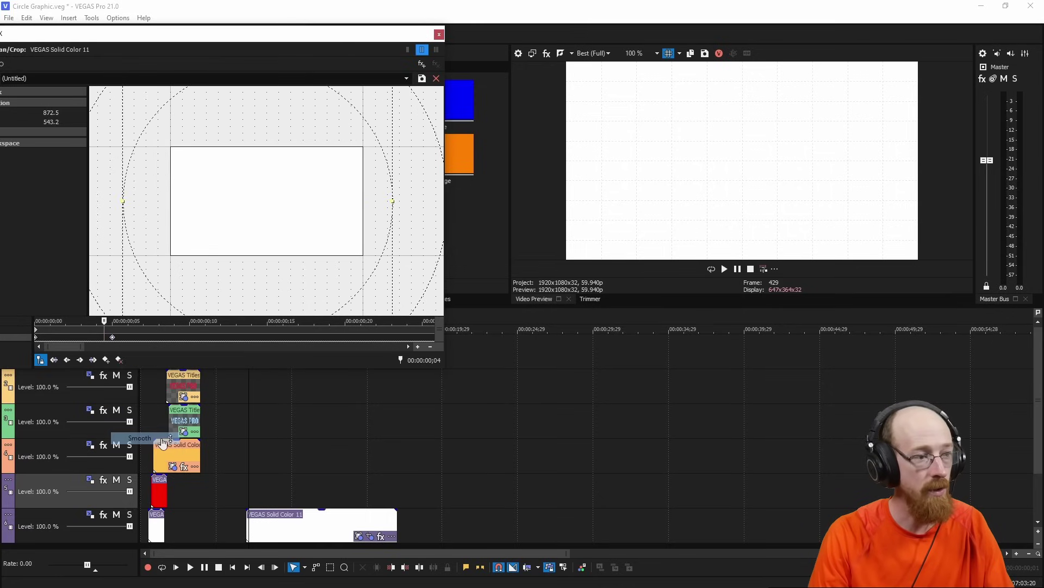
left_click(245, 493)
key("space")
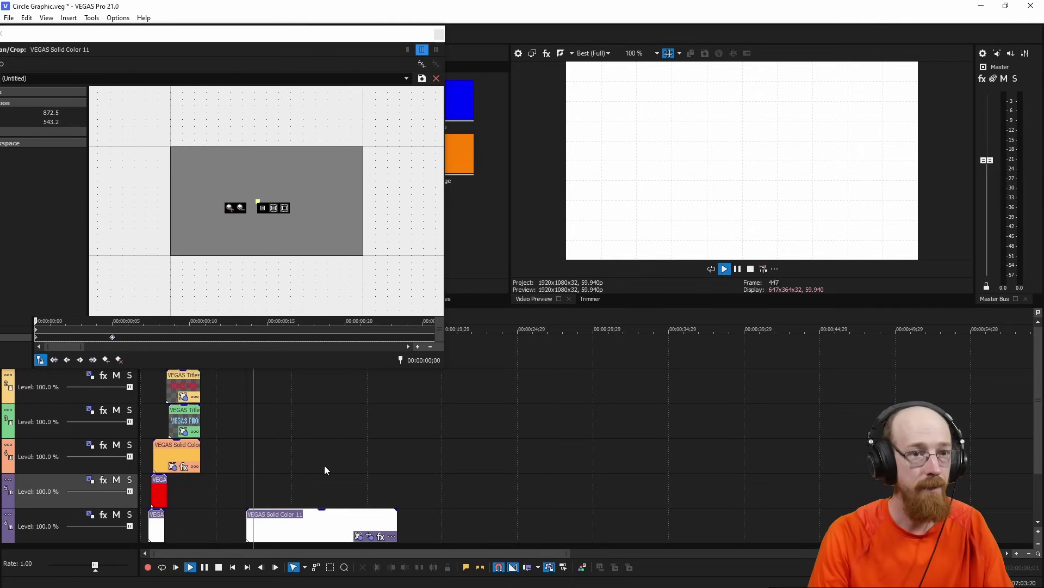
key("space")
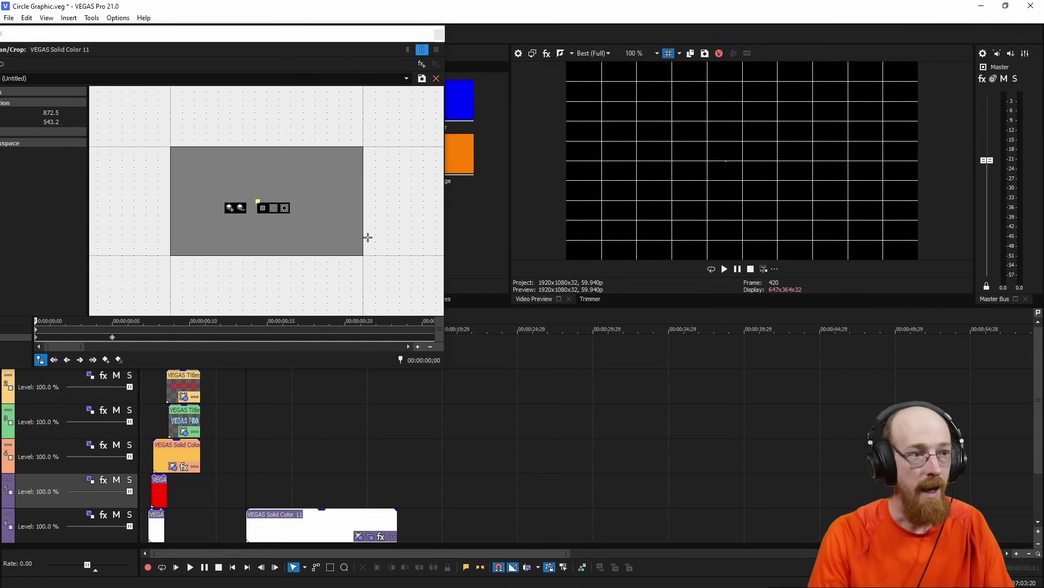
left_click(439, 34)
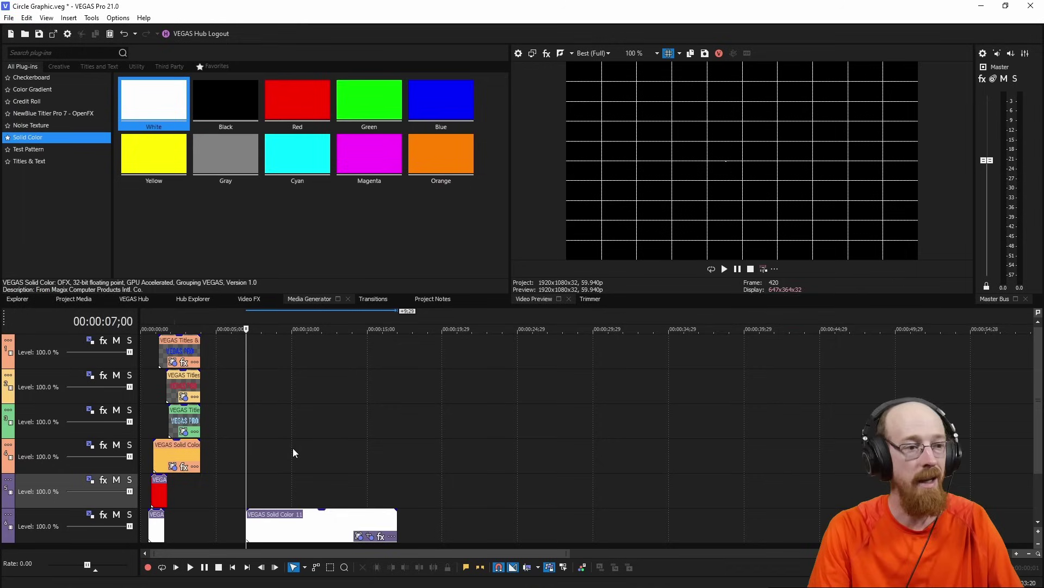
Turn off the preview grid and paste a new copy of the circle clip above, starting at 7;02
left_click(669, 53)
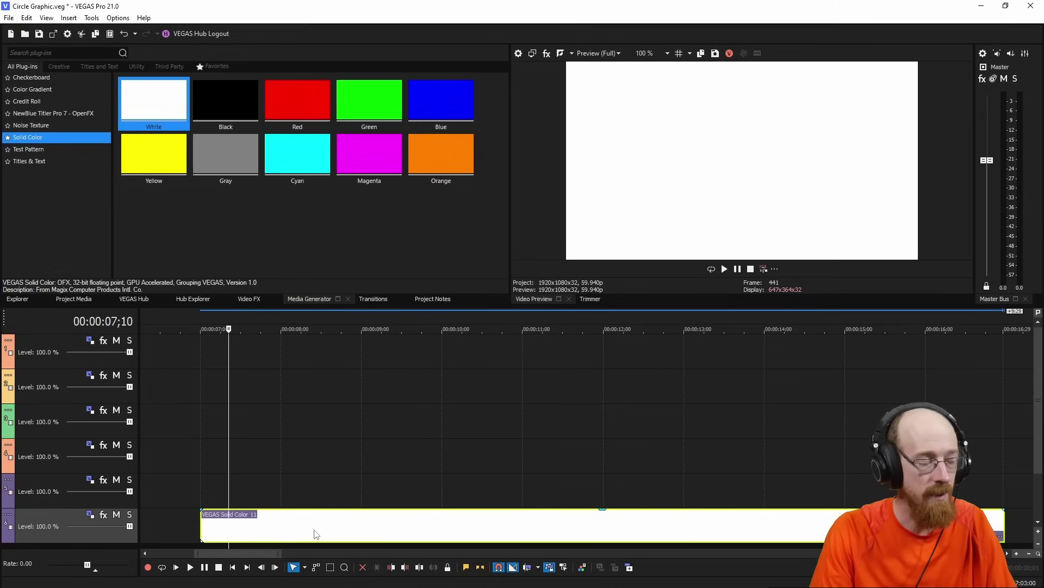
left_click(252, 495)
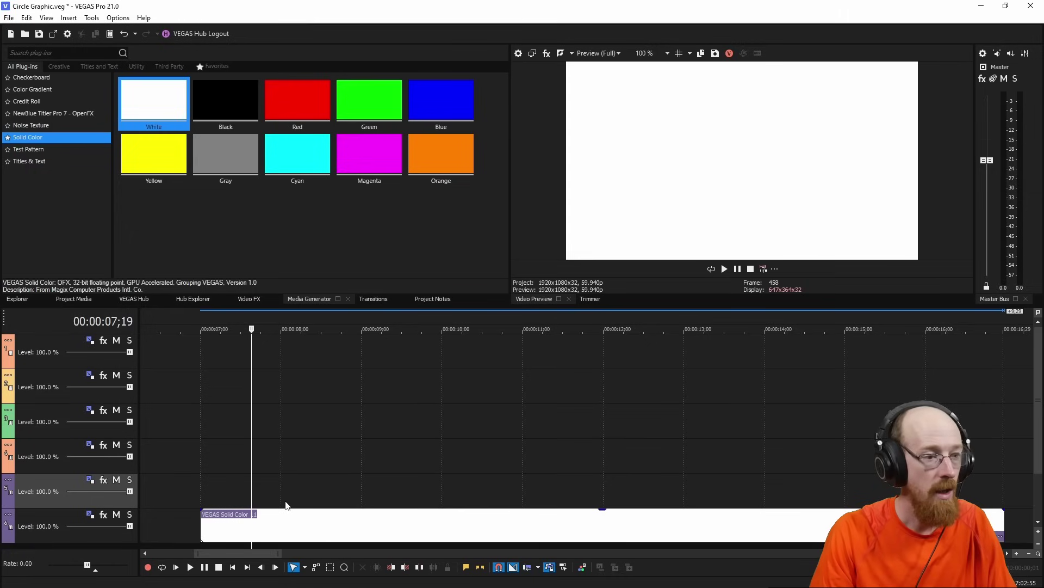
key("ctrl+v")
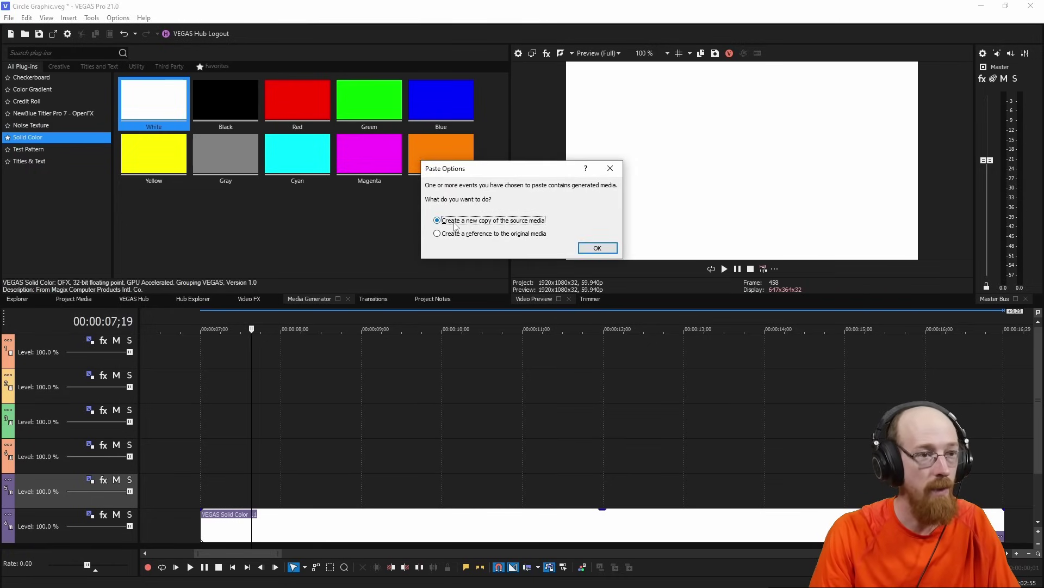
left_click(597, 248)
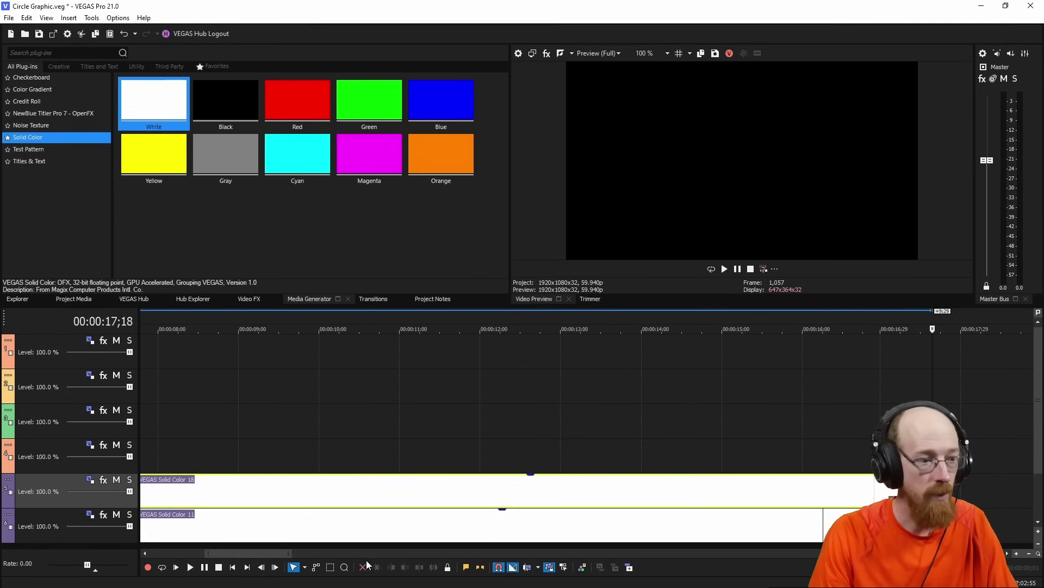
left_click_drag(259, 554, 239, 551)
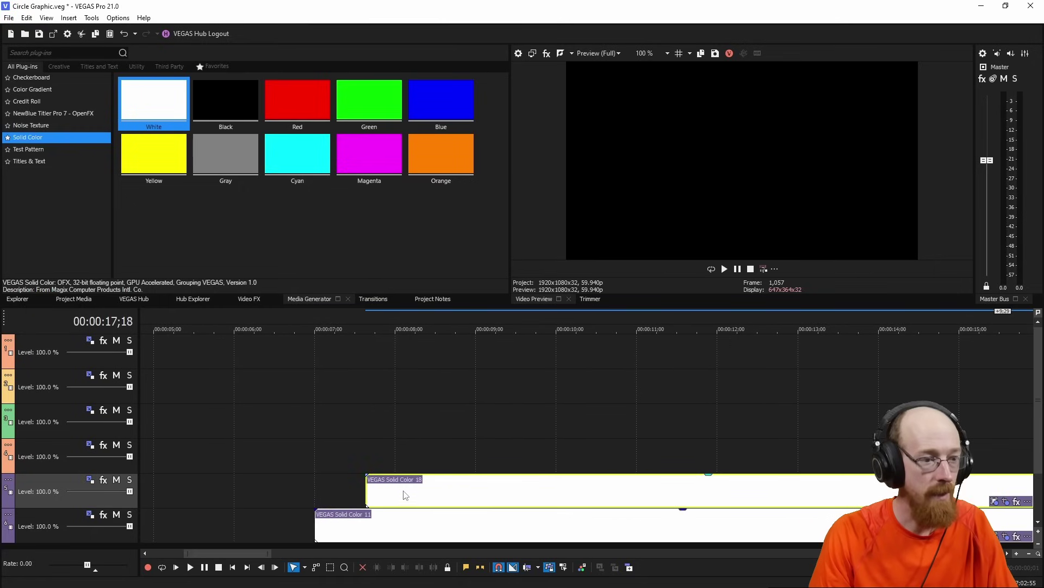
left_click_drag(403, 495, 356, 502)
Play back the two overlapping circles and select the copied clip
left_click(315, 455)
scroll(316, 329, "up", 5)
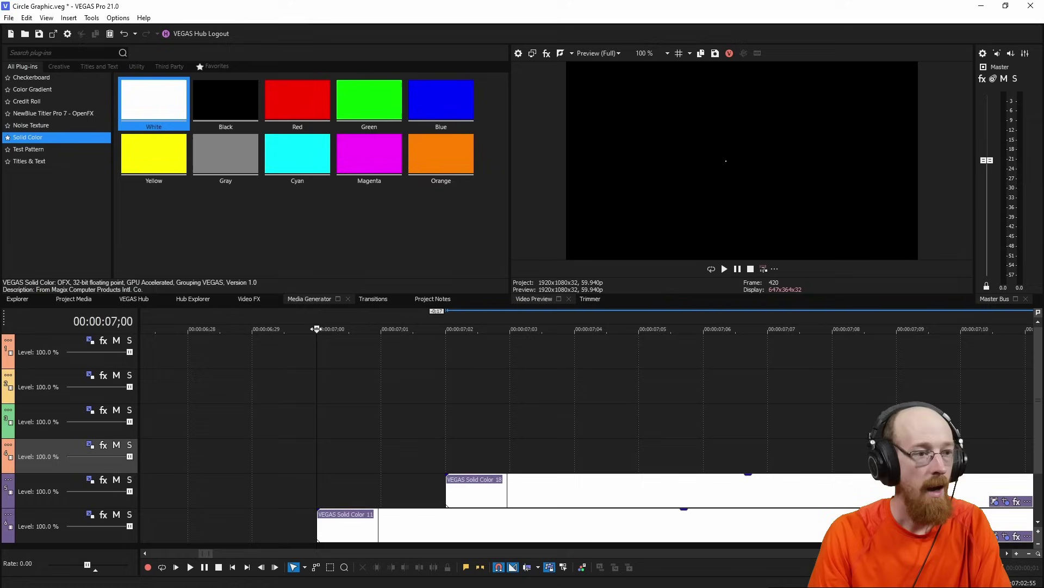
key("space")
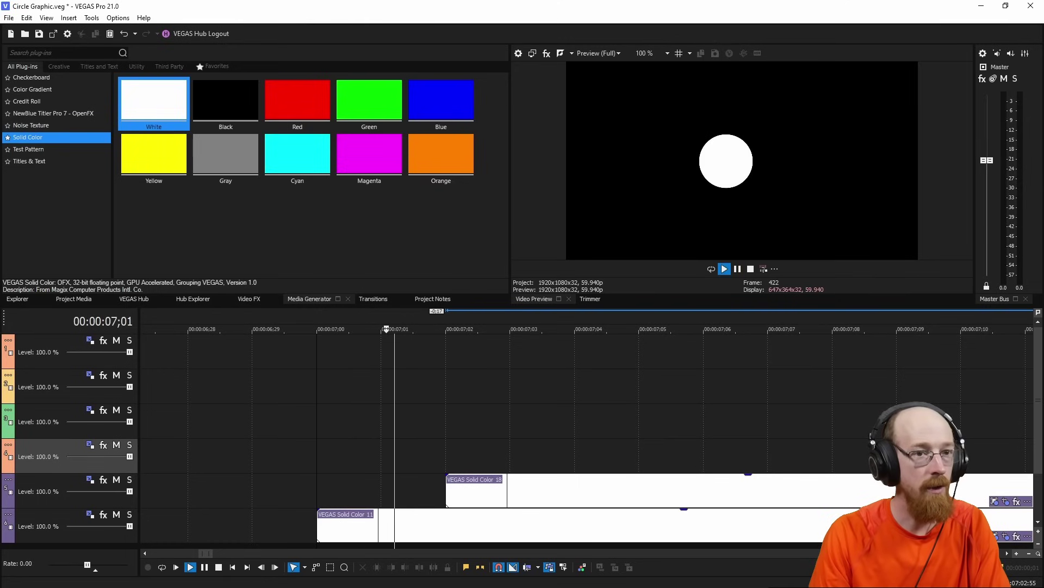
key("space")
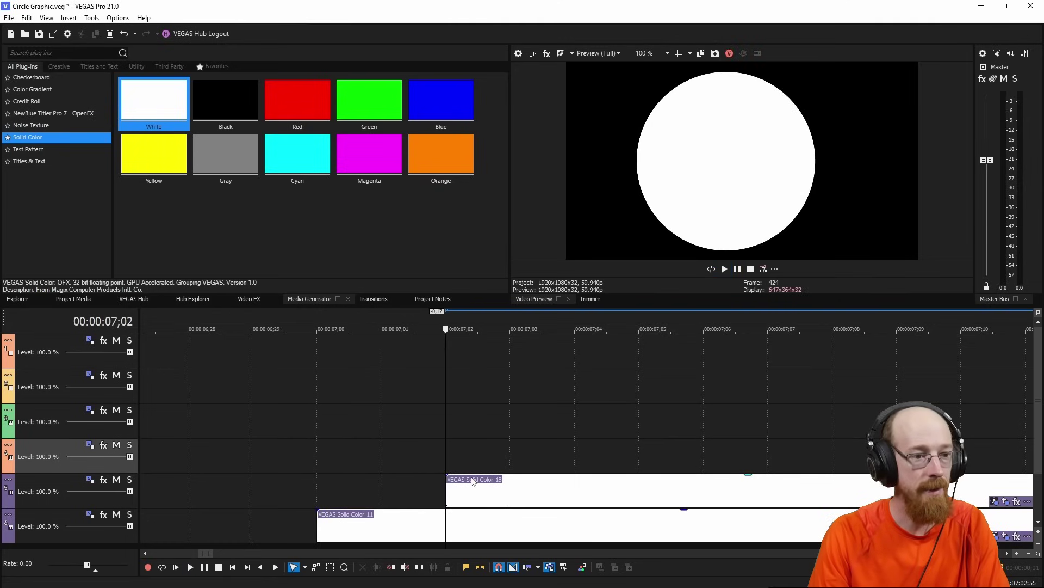
left_click(636, 500)
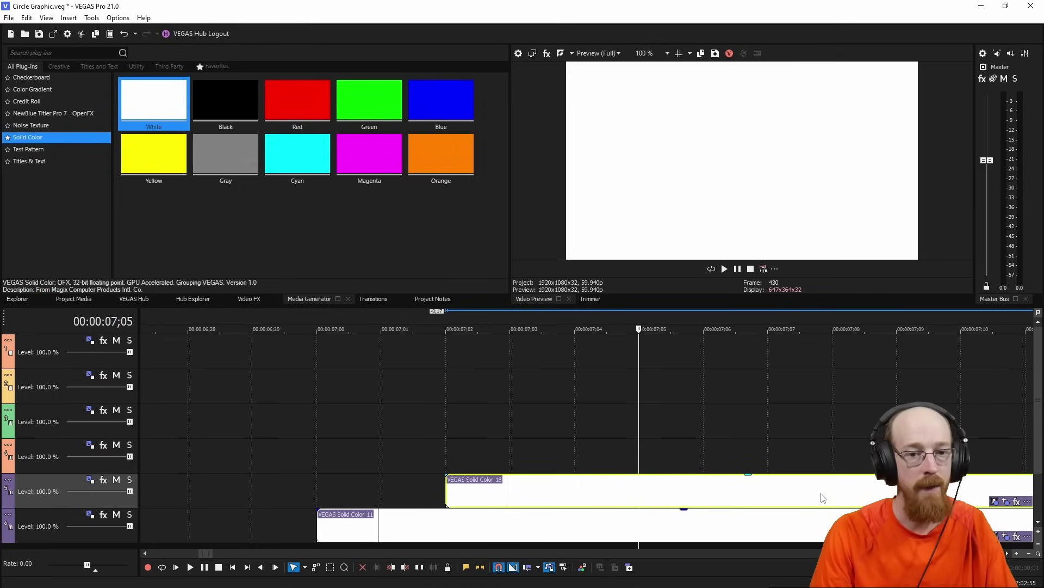
scroll(711, 445, "down", 3)
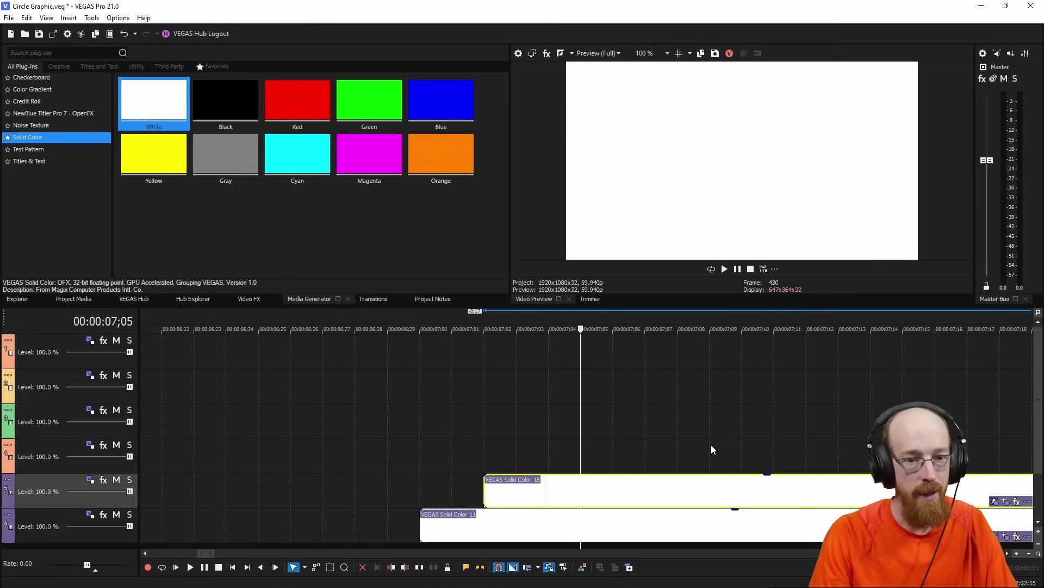
scroll(711, 449, "down", 1)
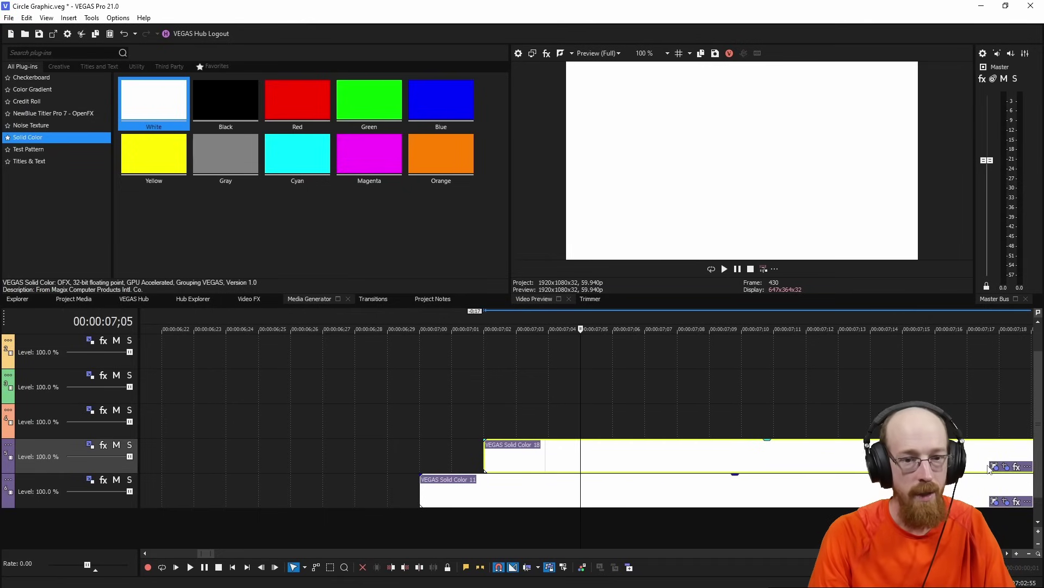
Colour the copied clip pinkish red (1.0, 0.0, 0.22) and play back to check it
left_click(993, 467)
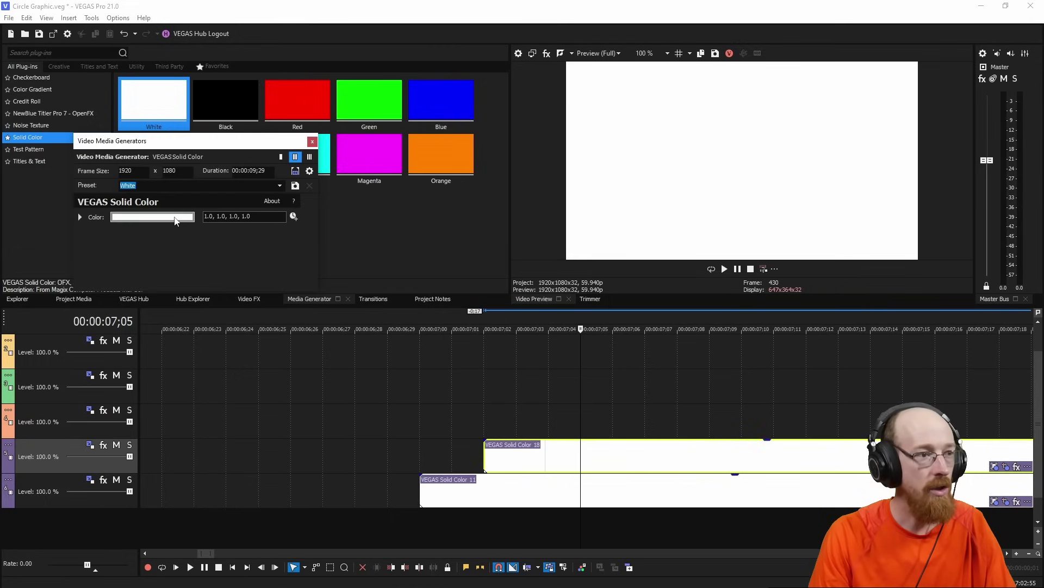
left_click(175, 218)
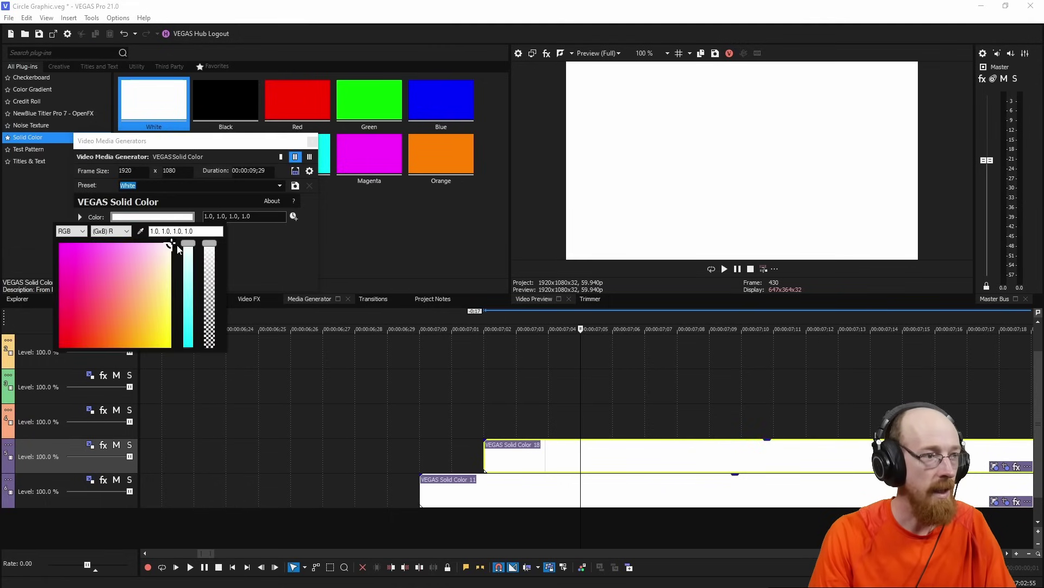
left_click_drag(68, 318, 61, 325)
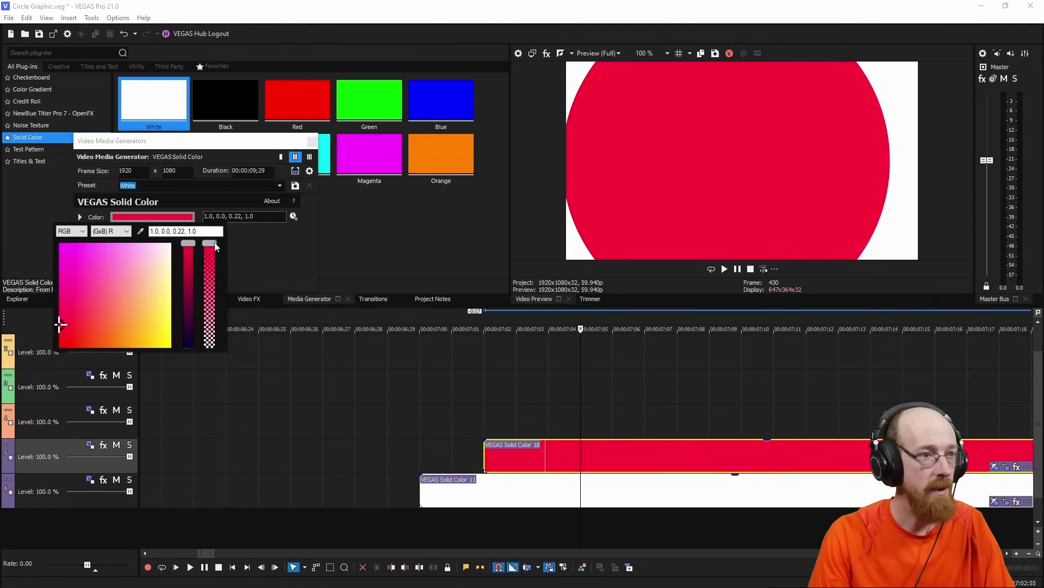
left_click(298, 276)
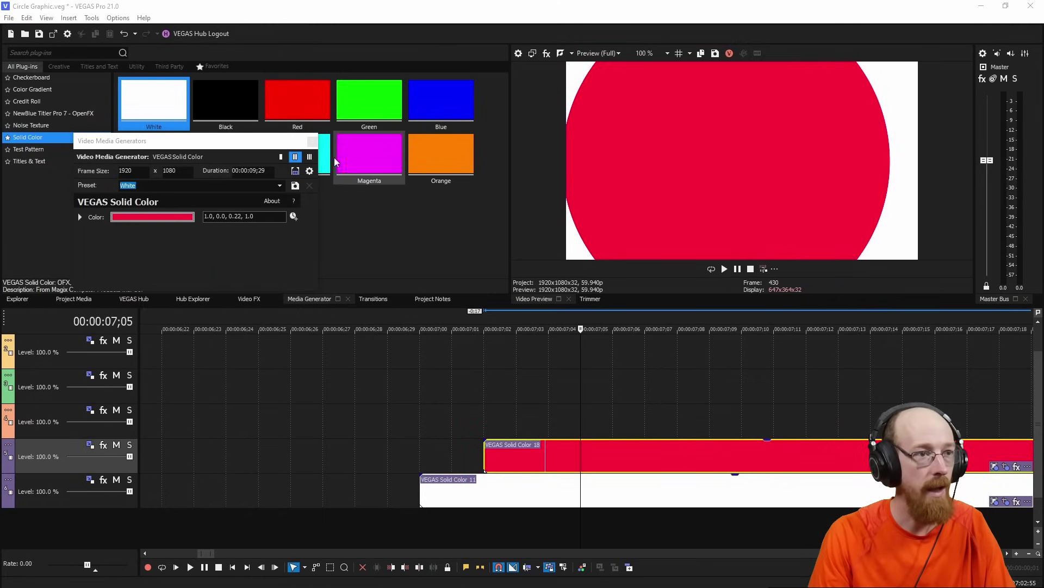
left_click(312, 140)
key("space")
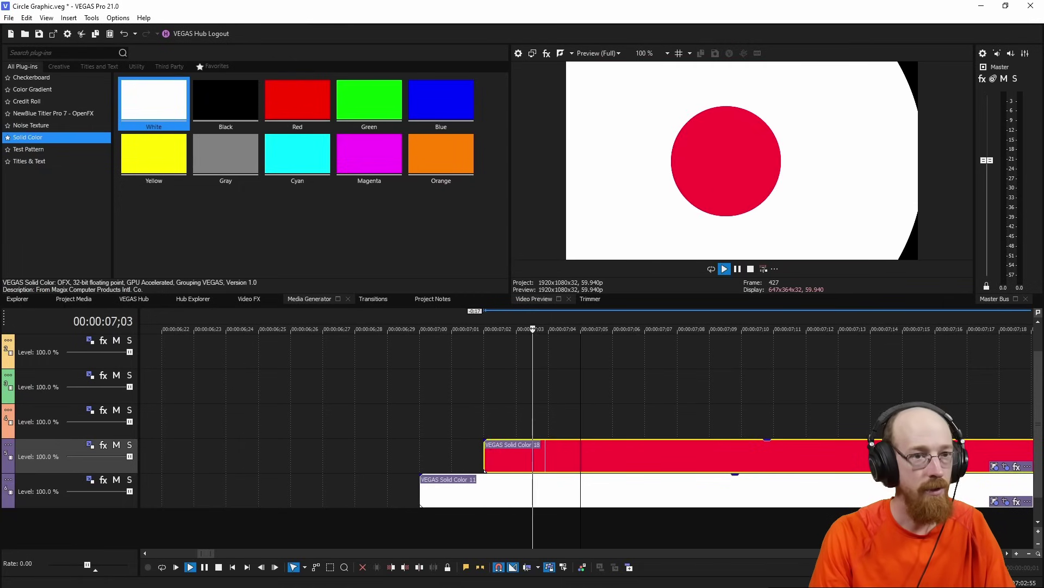
key("space")
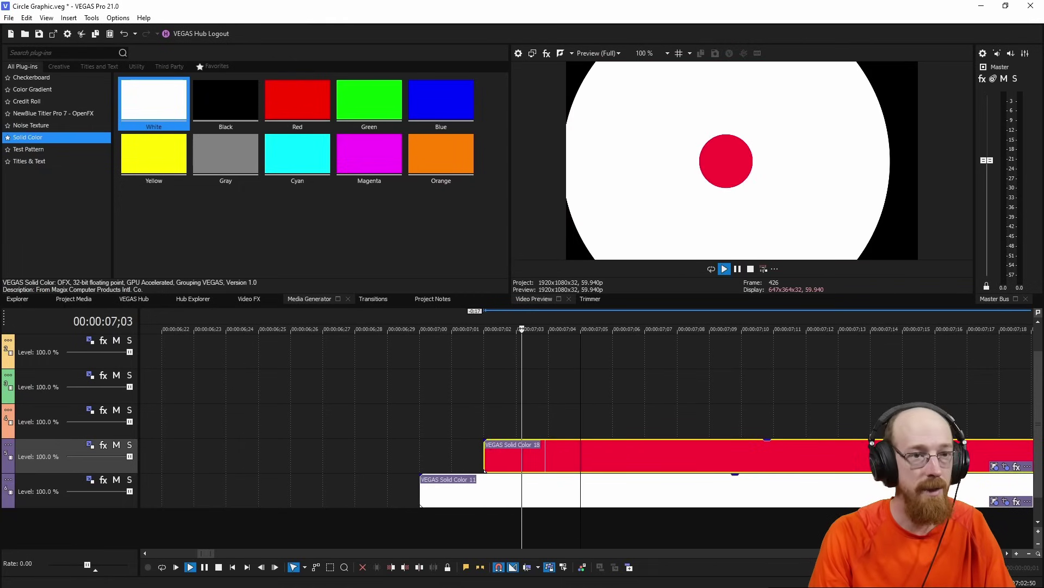
In the red clip's Pan/Crop, set the first Mask keyframe to Fast and the second to Slow
left_click(1005, 467)
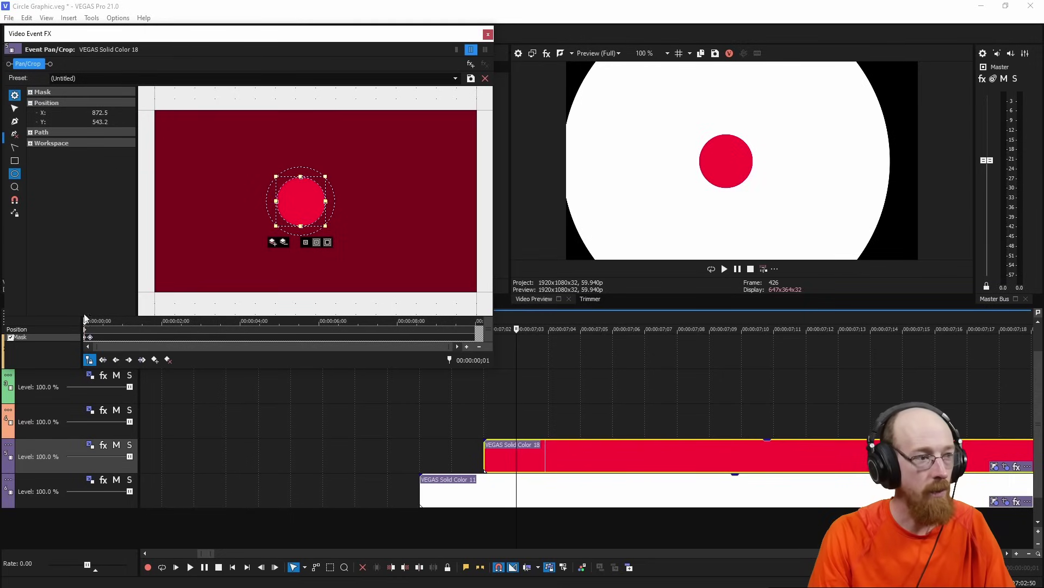
left_click_drag(452, 347, 117, 346)
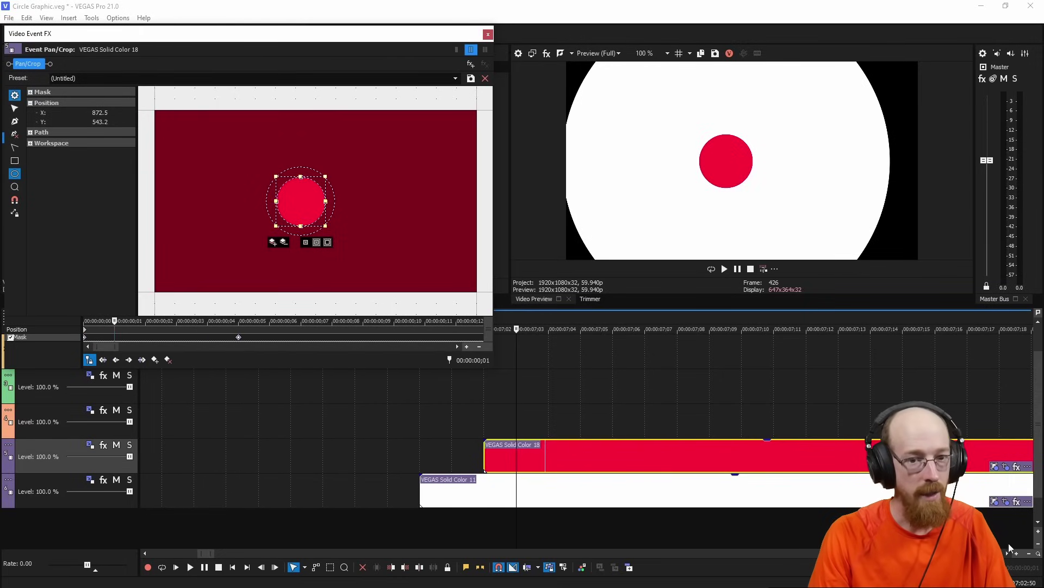
left_click(85, 340)
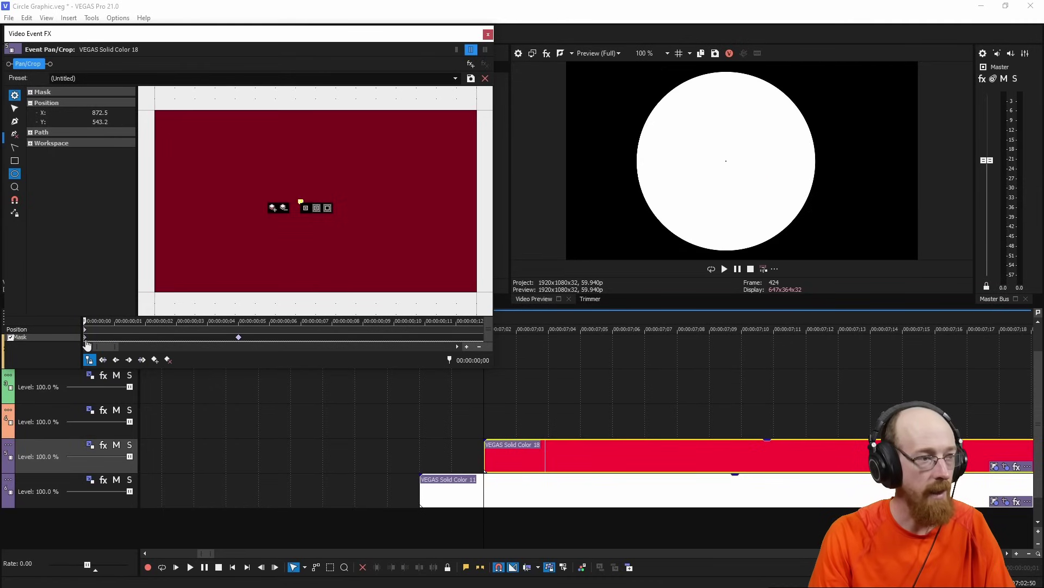
right_click(86, 340)
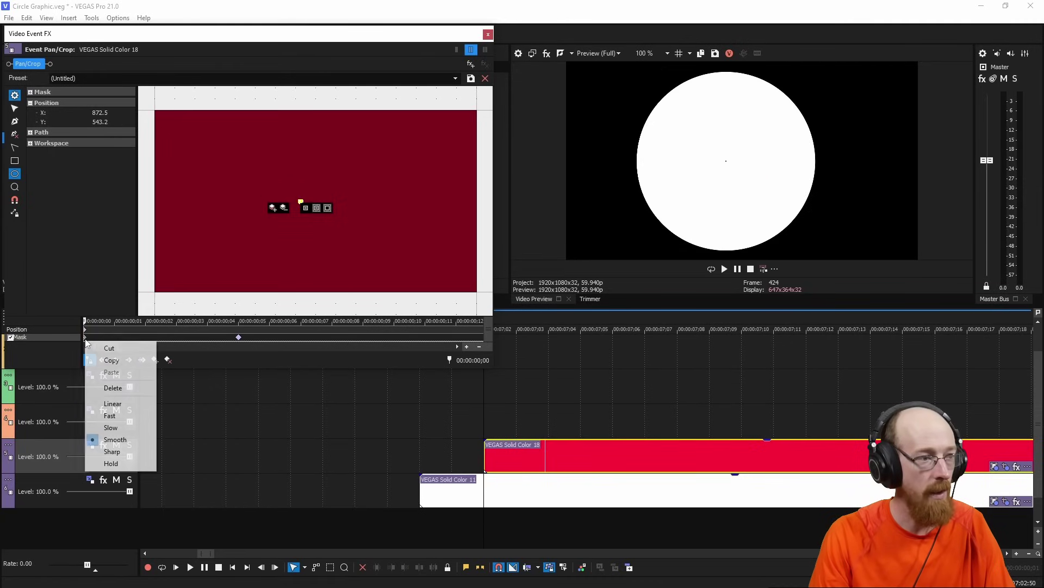
left_click(123, 416)
left_click(239, 338)
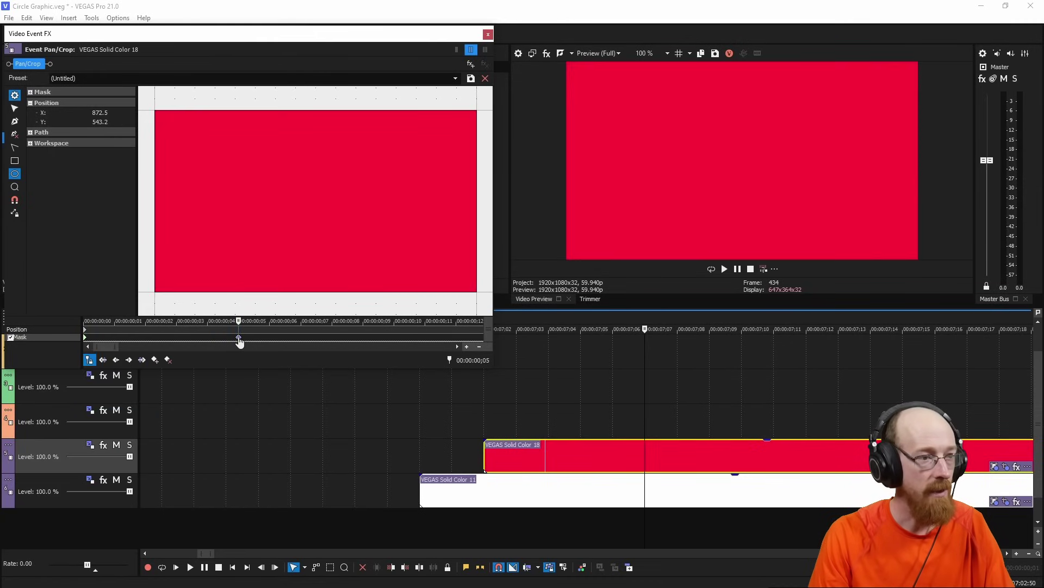
right_click(239, 341)
left_click(272, 426)
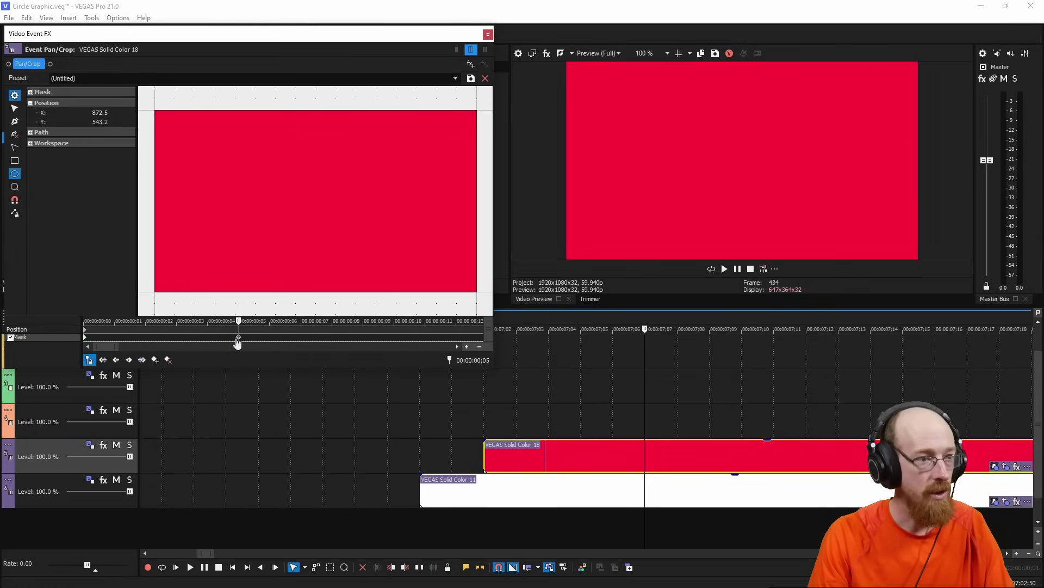
Move the full-size keyframe a frame earlier, close the mask editor, and scrub the result
left_click_drag(238, 338, 231, 343)
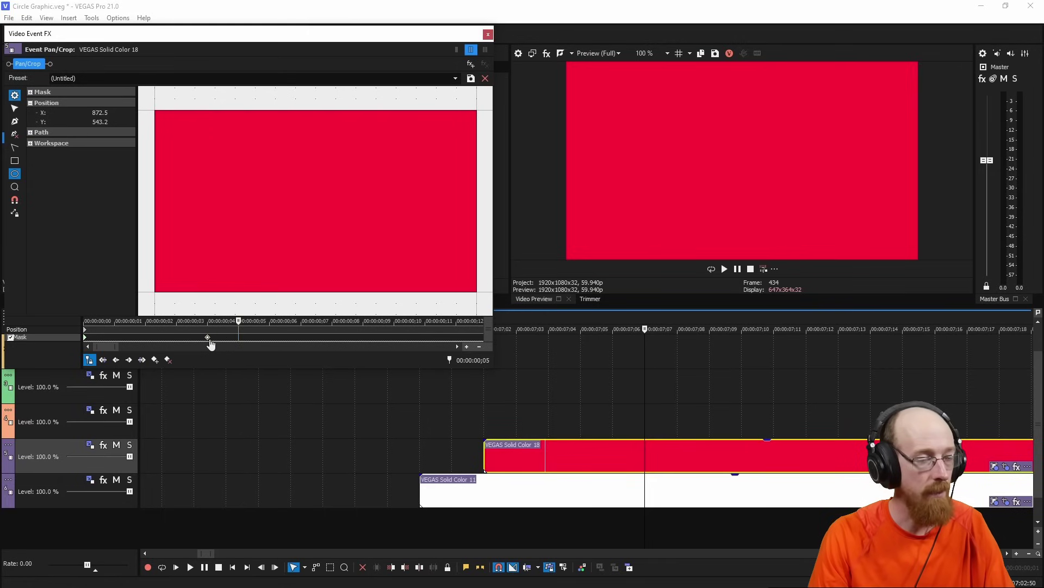
key("Home")
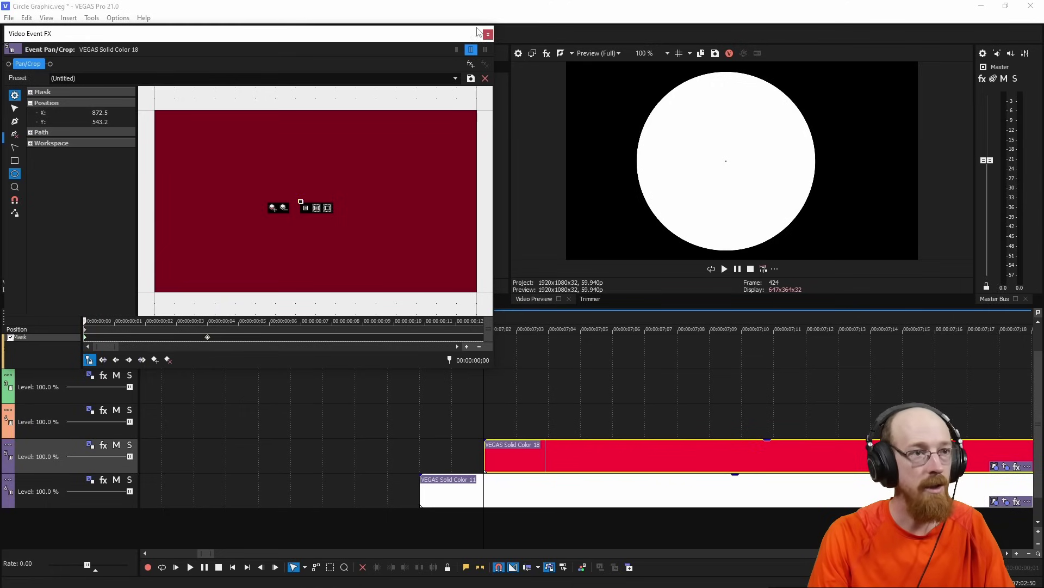
left_click(488, 34)
left_click_drag(484, 329, 419, 329)
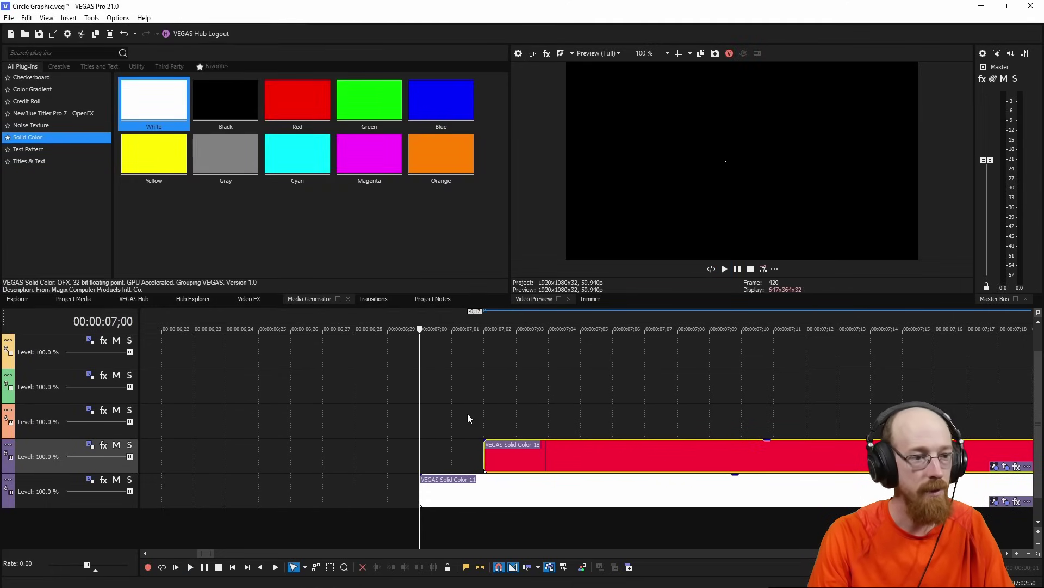
key("space")
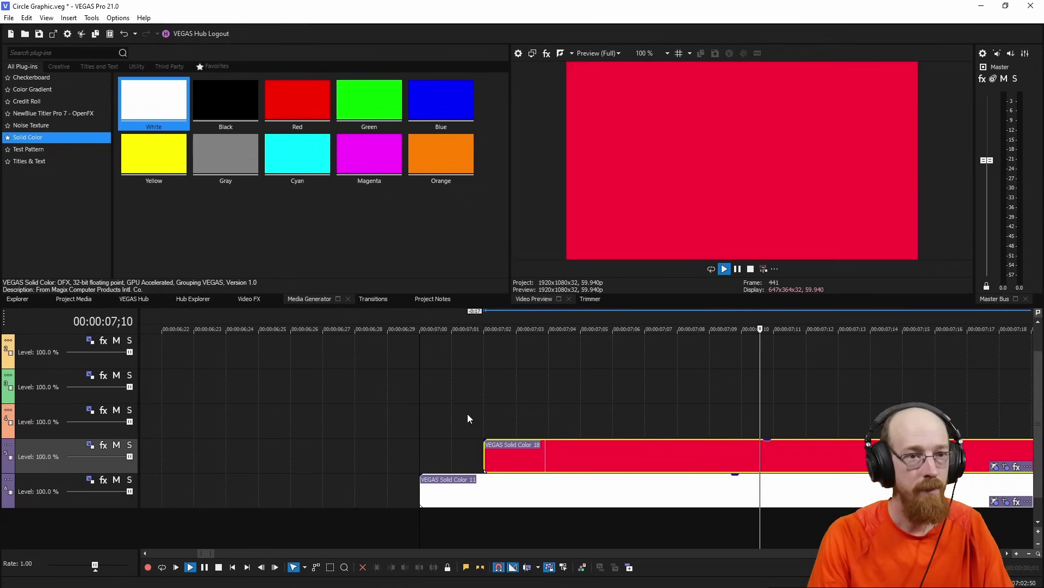
key("space")
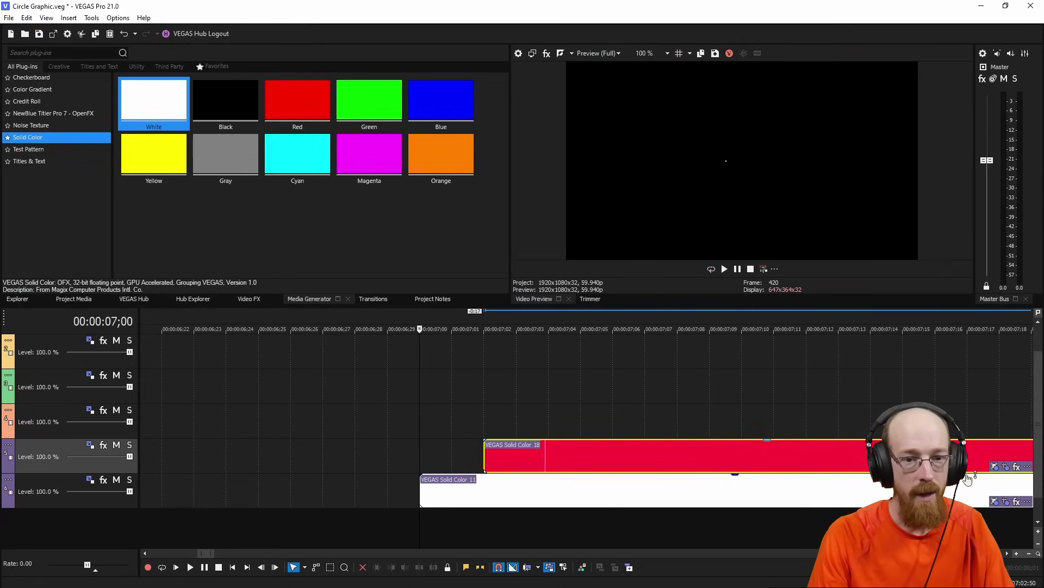
left_click(1006, 467)
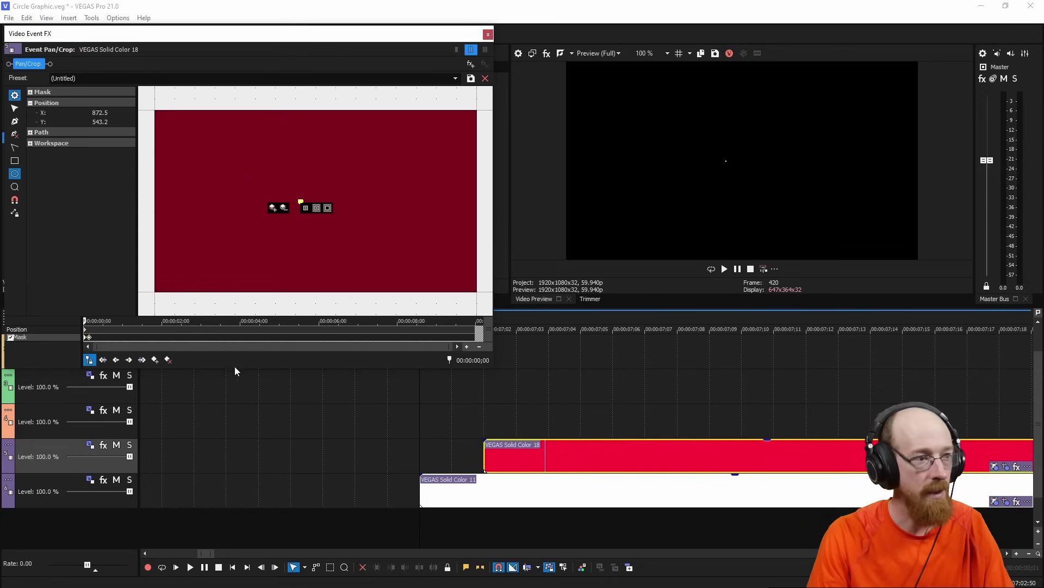
left_click(89, 340)
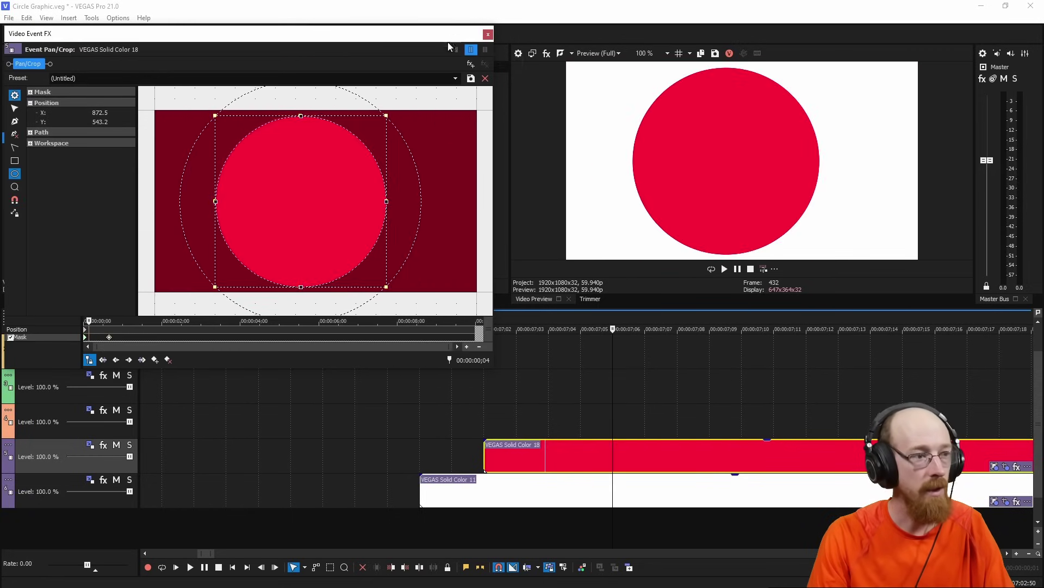
left_click(501, 325)
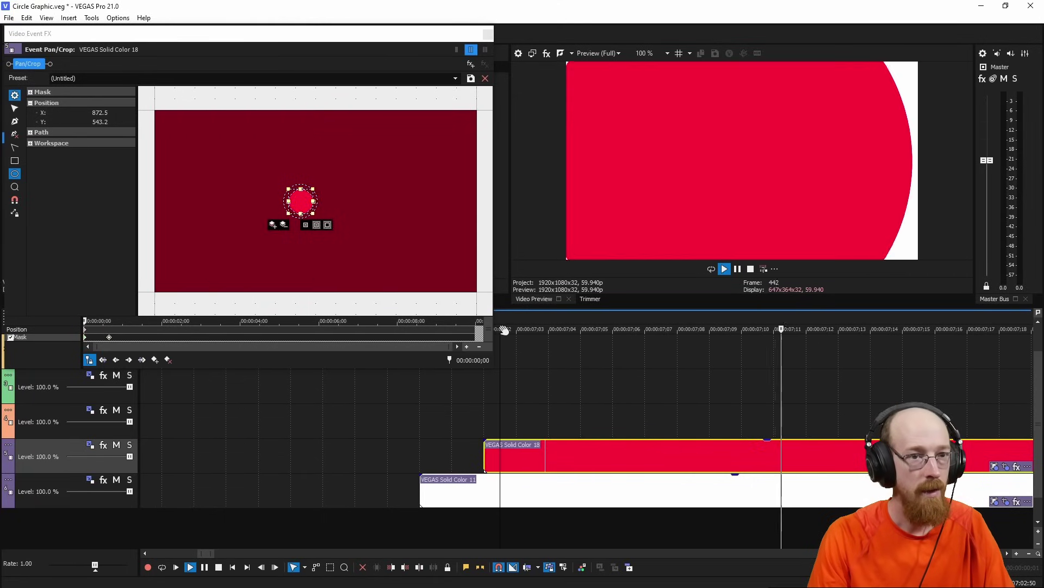
left_click(487, 33)
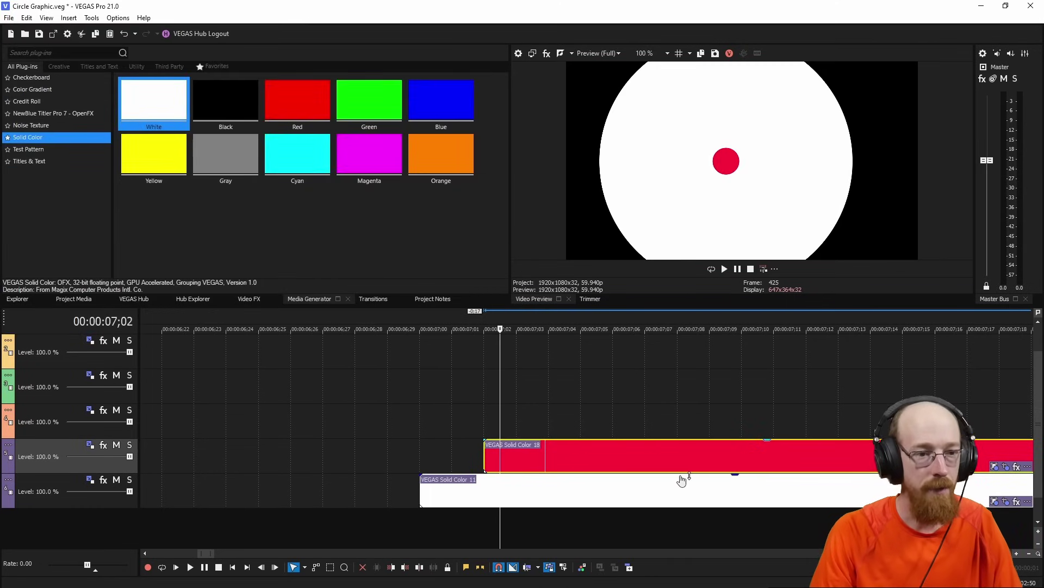
left_click(645, 457)
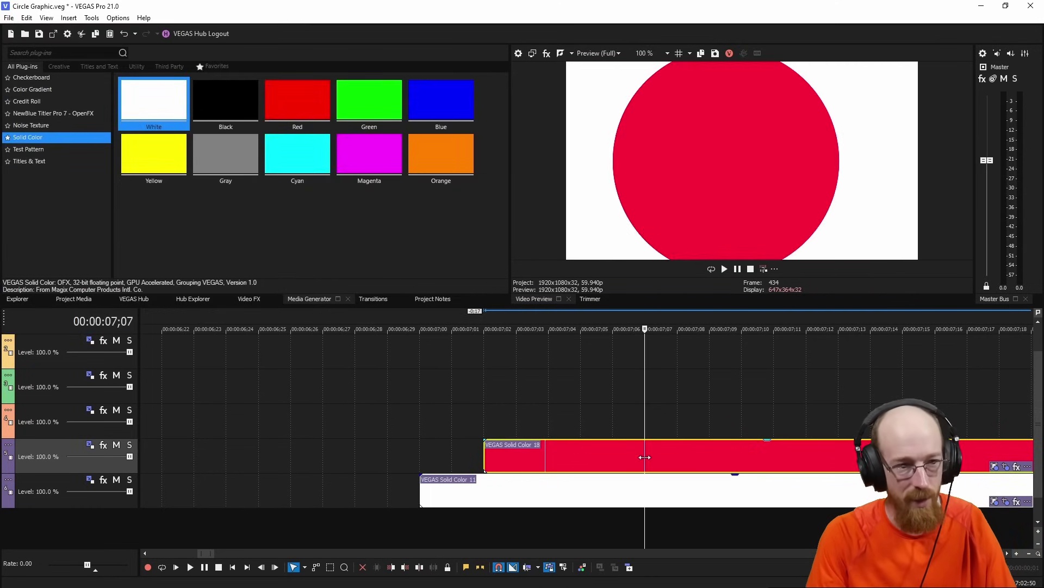
left_click(569, 423)
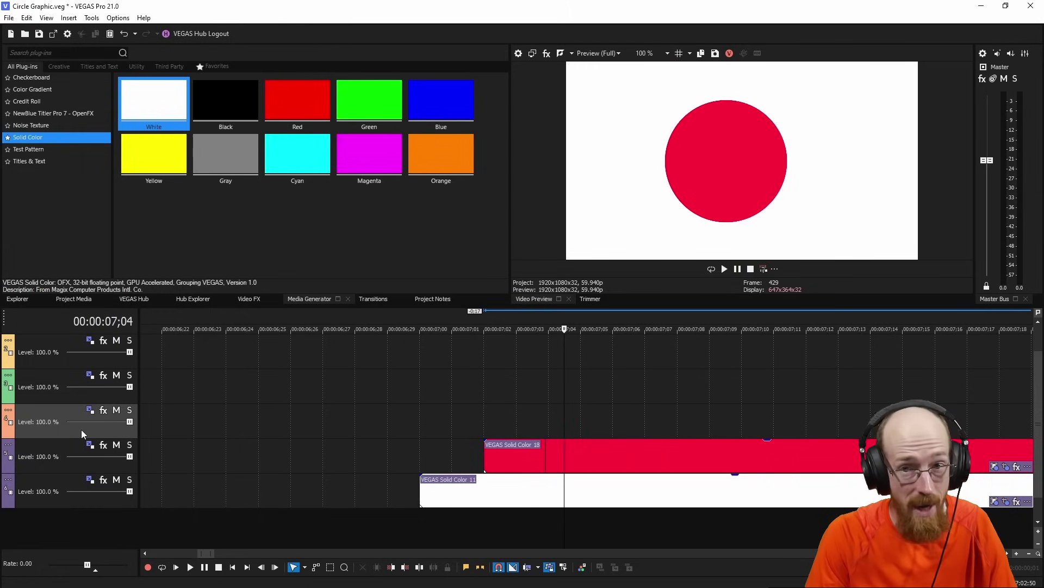
Paste a new independent copy of the red circle clip onto the top track
key("ctrl+v")
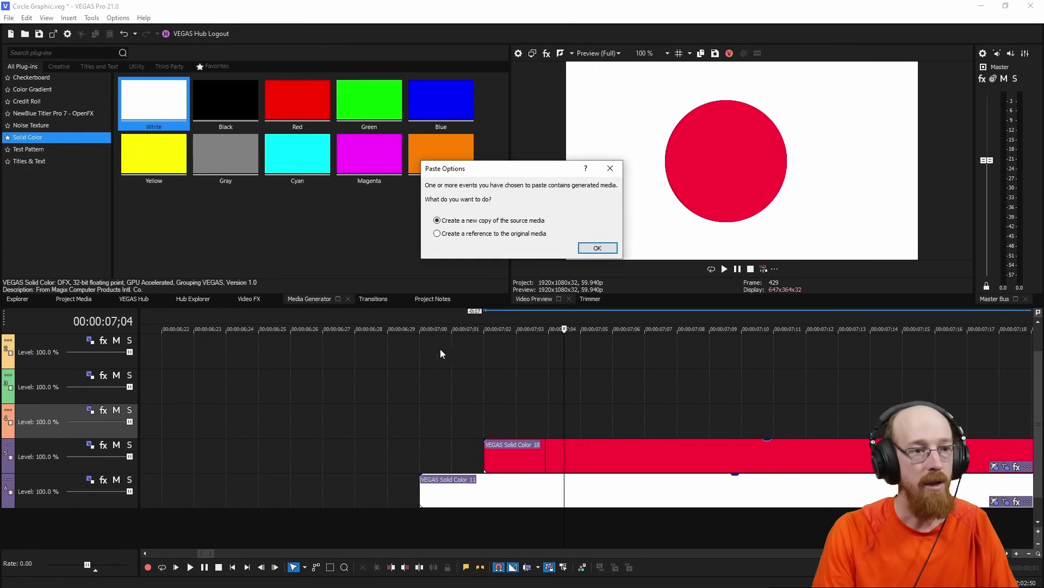
left_click(593, 249)
key("Home")
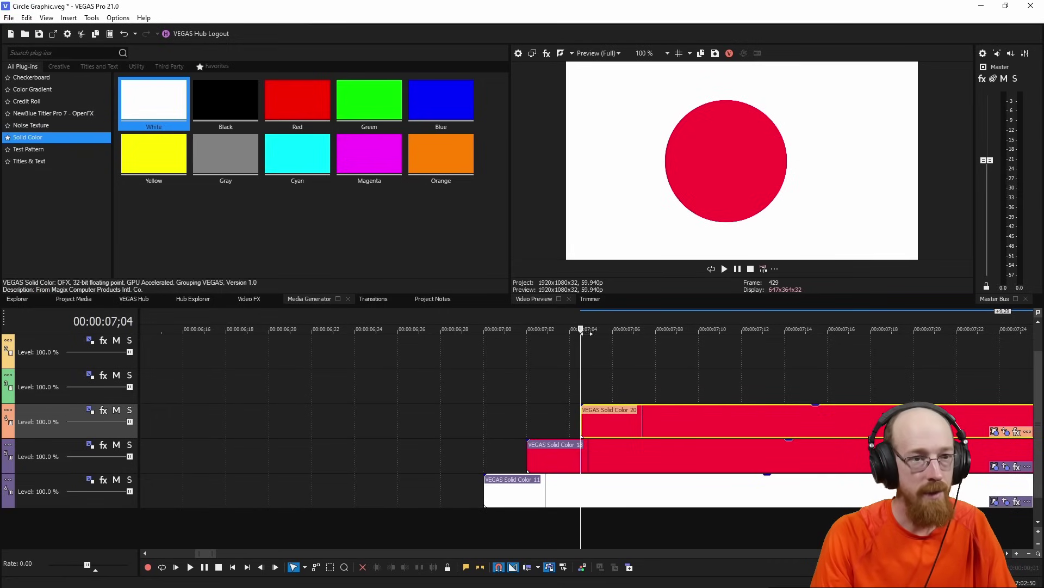
Recolour the copy yellow (1.0, 1.0, 0.19) and step ahead to compare the circles
left_click(1006, 431)
left_click(153, 216)
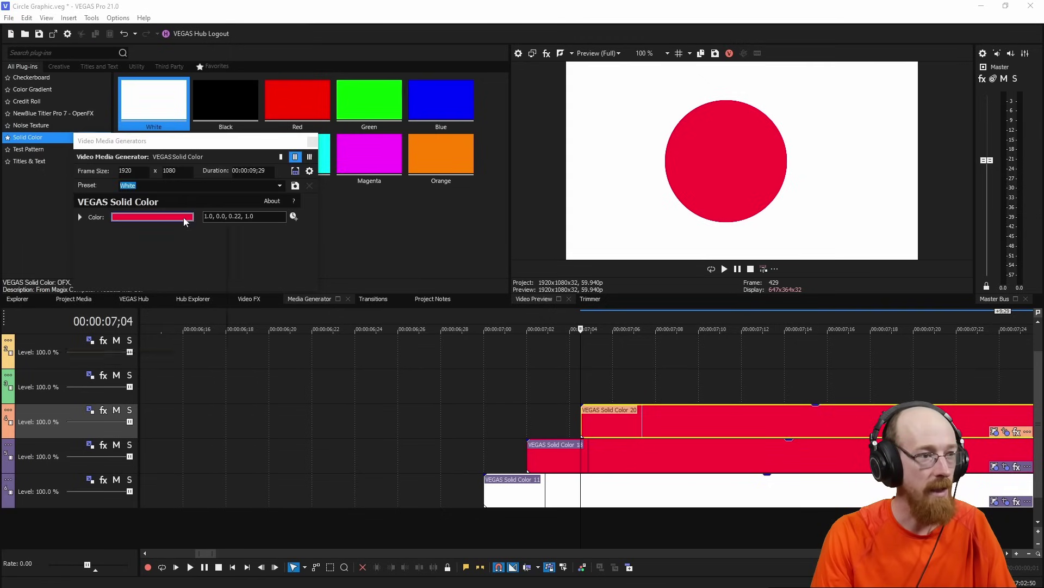
left_click_drag(61, 325, 176, 329)
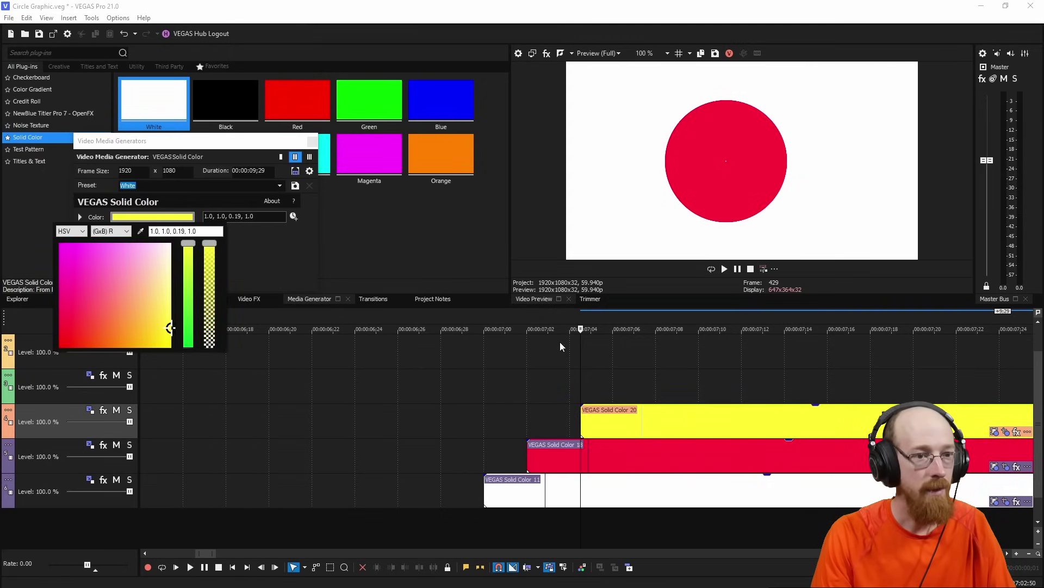
left_click(616, 323)
left_click(632, 325)
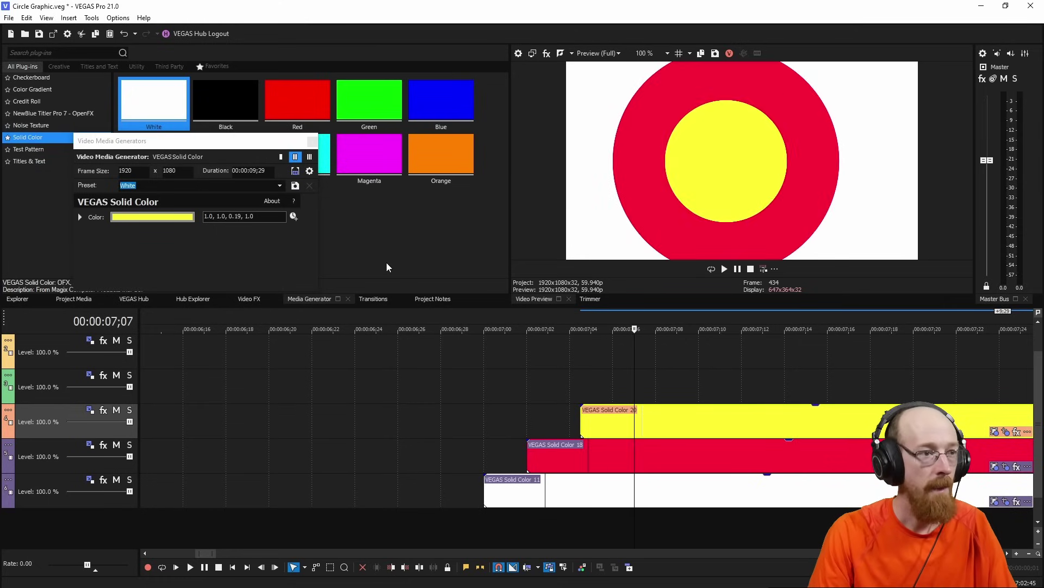
Set easing on the yellow mask's first keyframe and make the 00:00:00;19 keyframe Smooth
left_click(1006, 433)
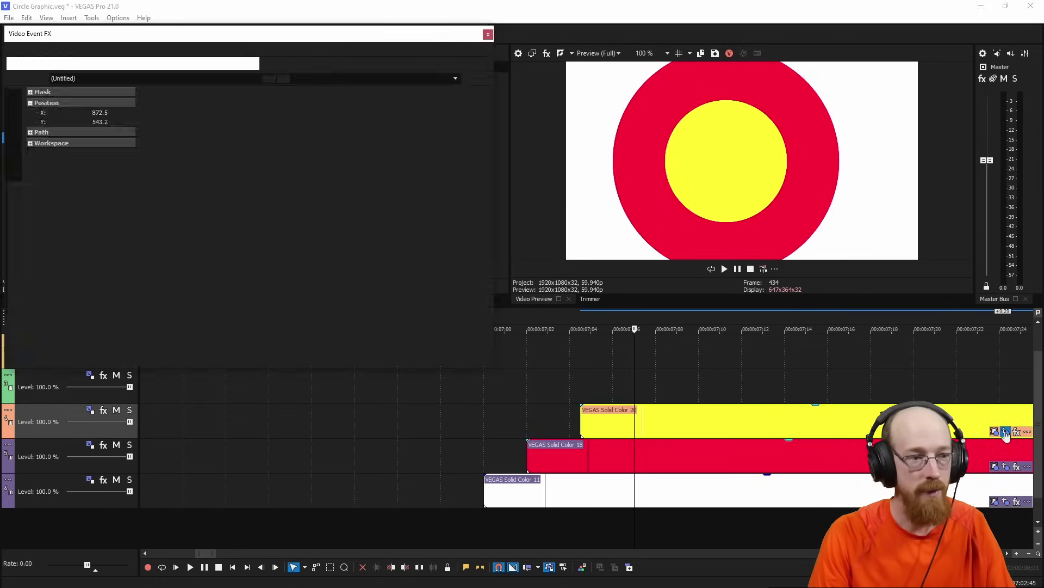
left_click(86, 340)
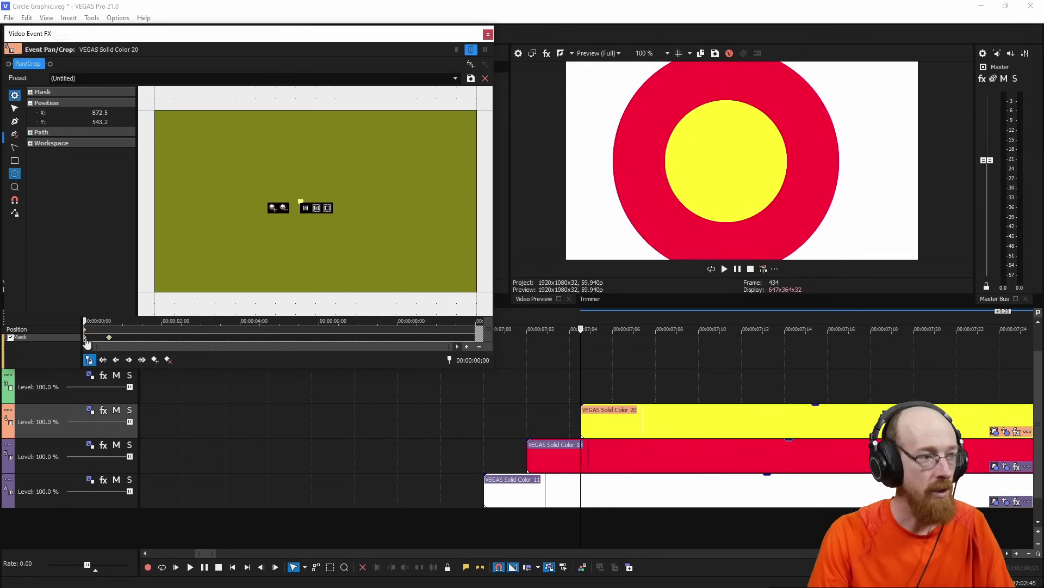
right_click(86, 340)
left_click(109, 427)
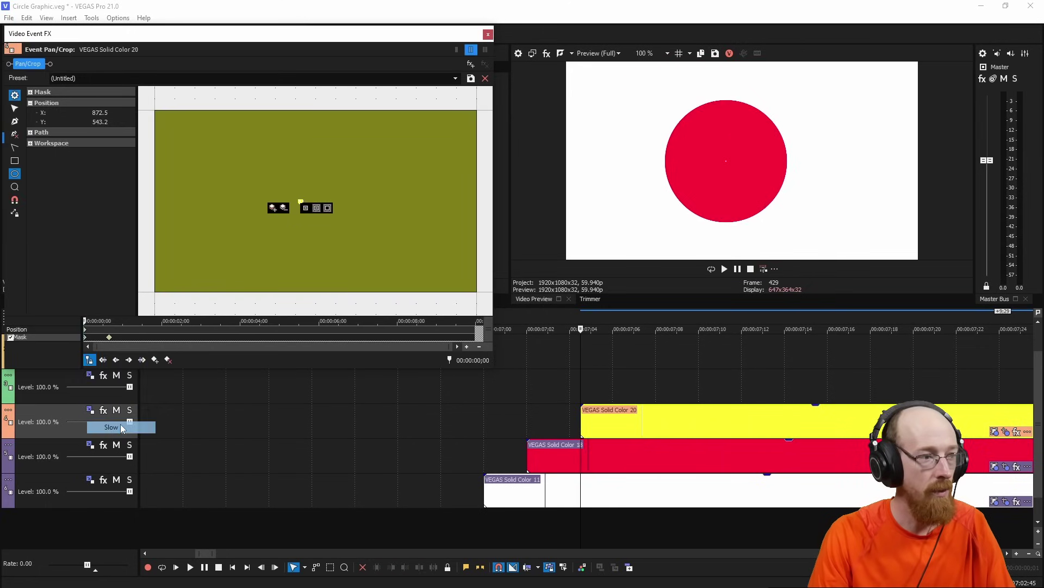
left_click(109, 338)
right_click(109, 338)
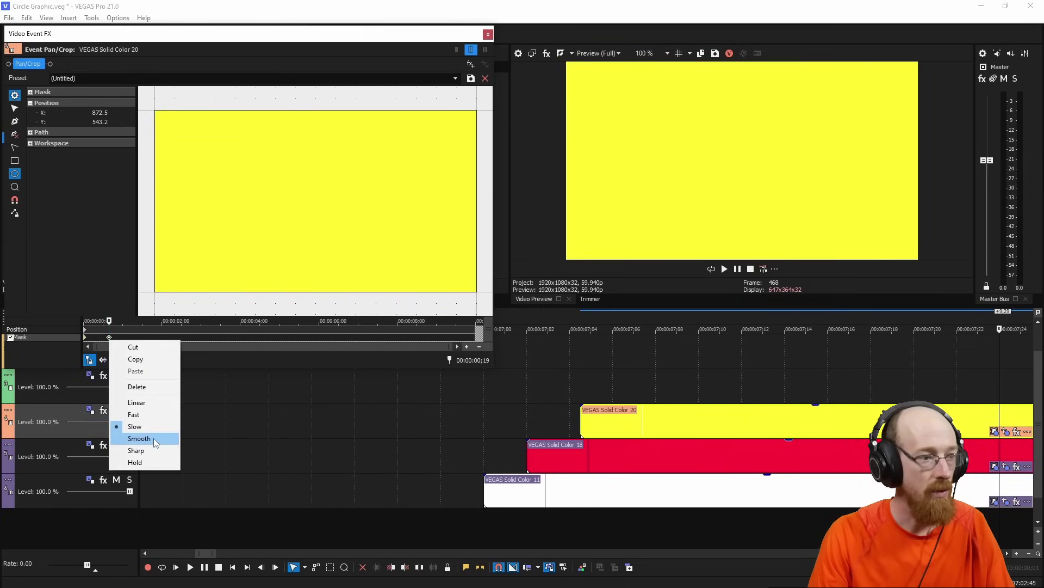
left_click(139, 438)
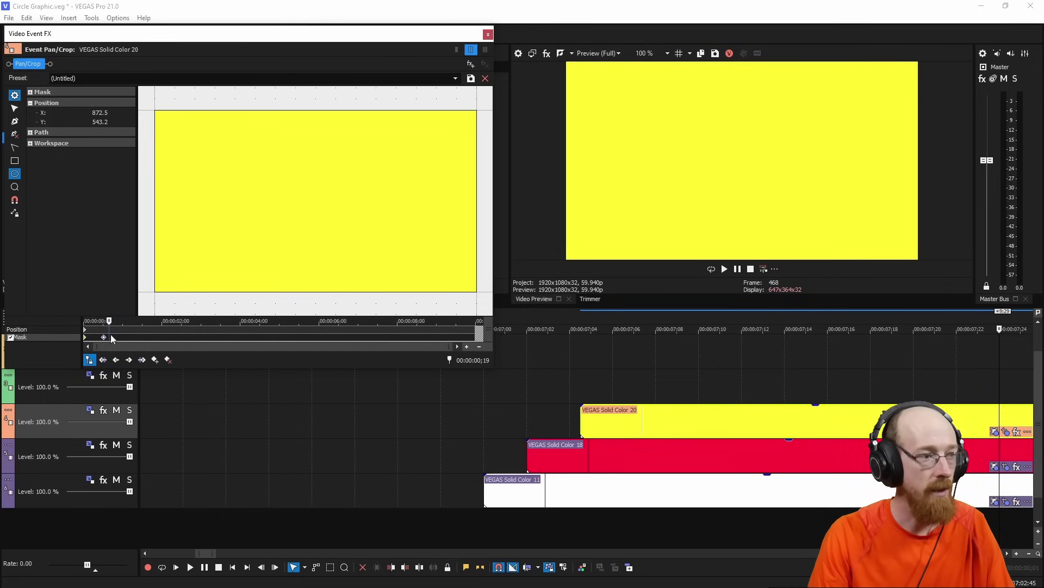
Play the circle animation back and close the mask editor
left_click(527, 323)
key("space")
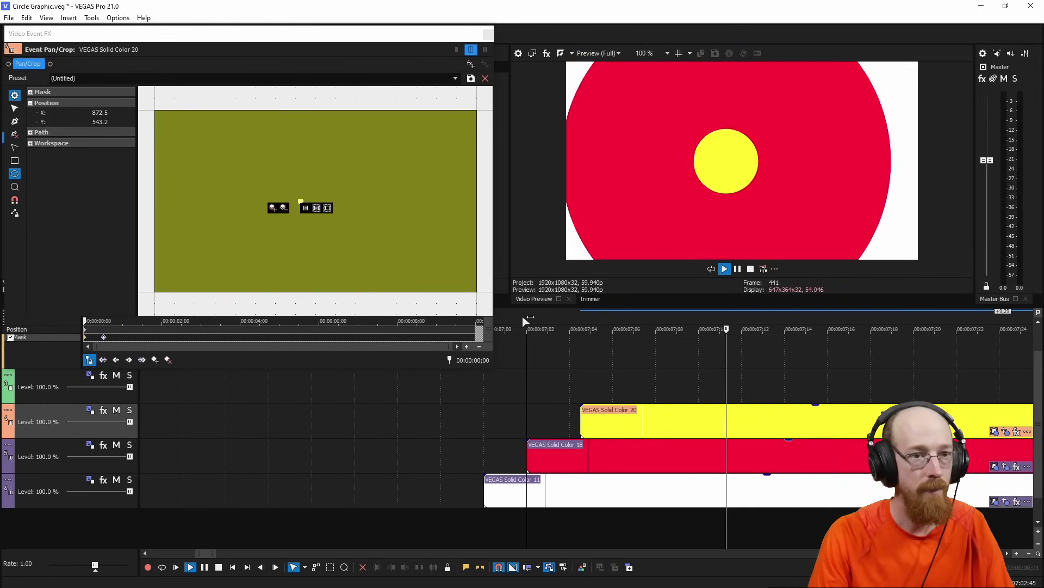
key("space")
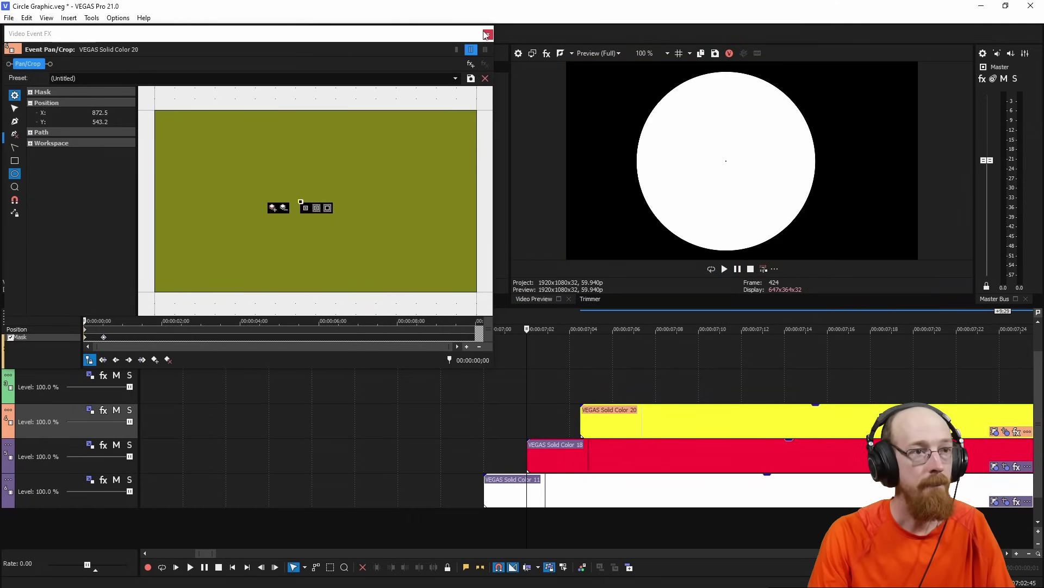
left_click(488, 33)
Replay the intro from 7;00 and open Event Pan/Crop on VEGAS Solid Color 11
left_click(485, 321)
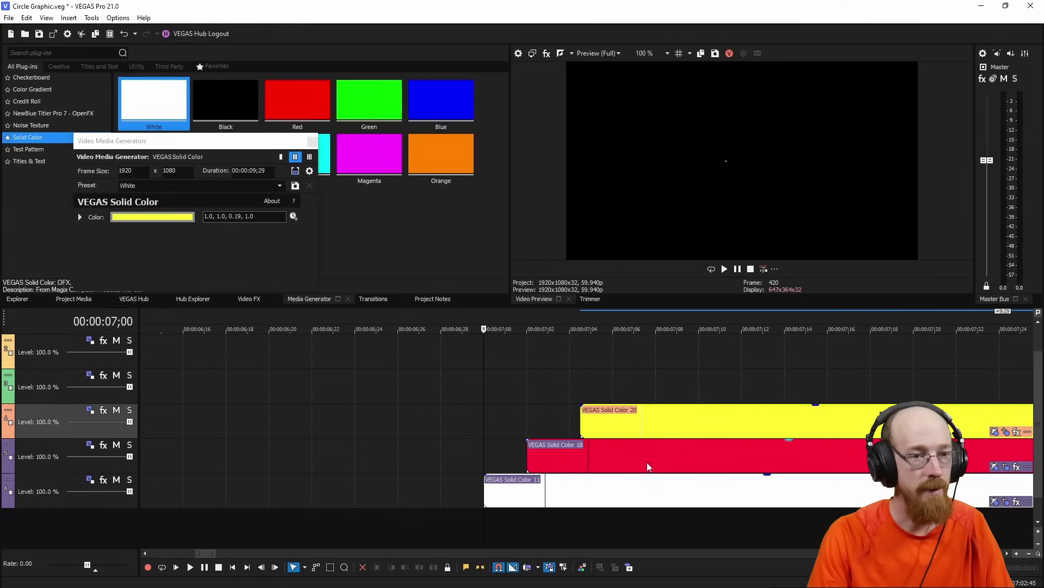
key("space")
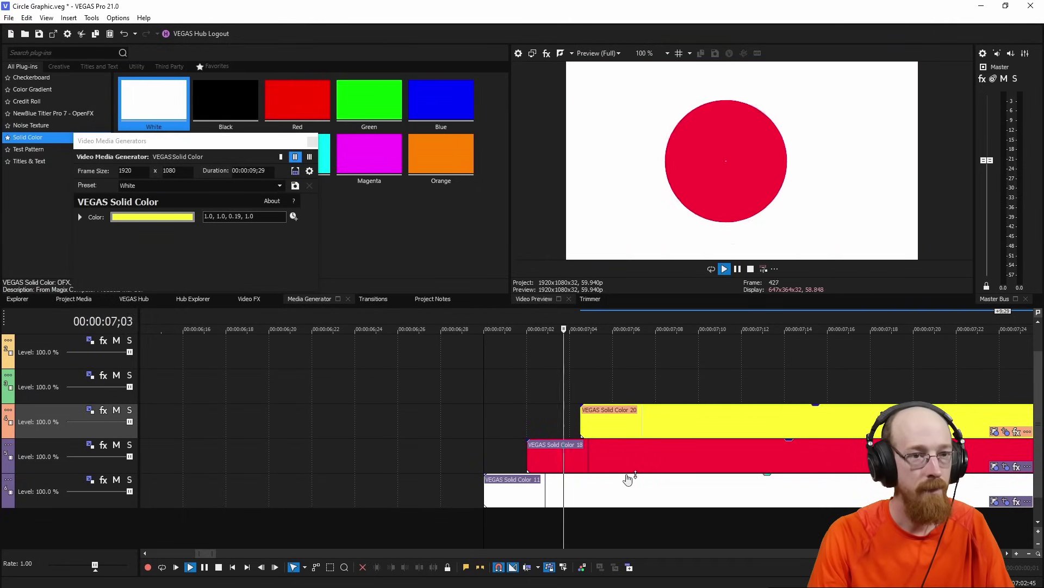
key("space")
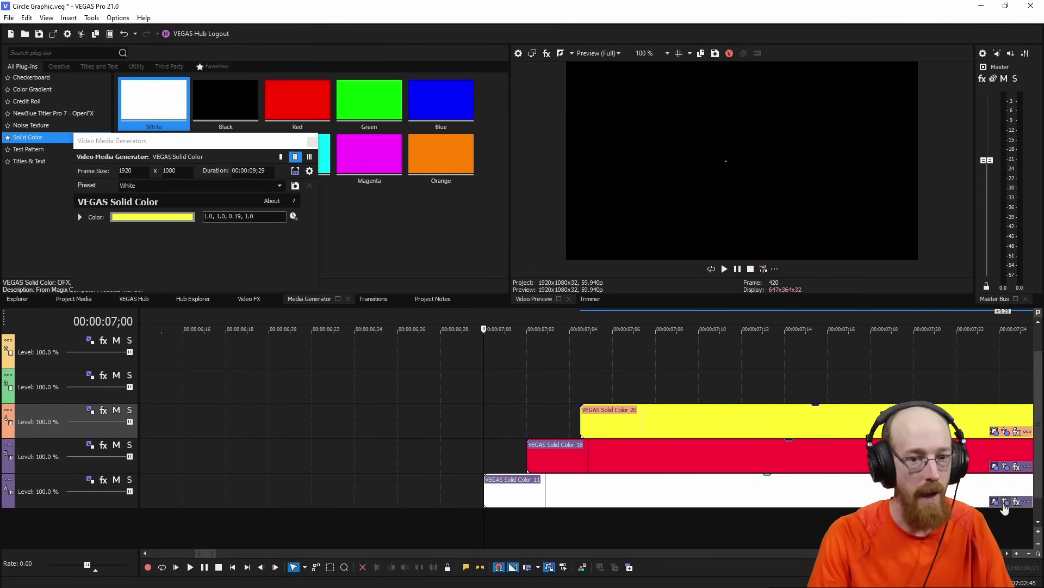
left_click(1003, 502)
Close the Video Event FX window and play back the circle animation from about 6;28
left_click(87, 338)
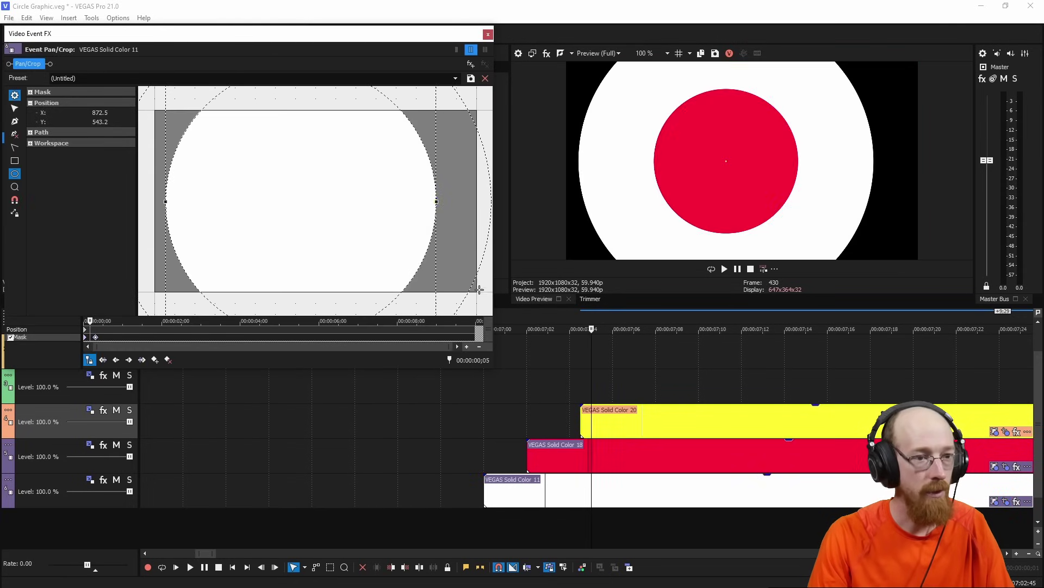
left_click(488, 34)
left_click(451, 331)
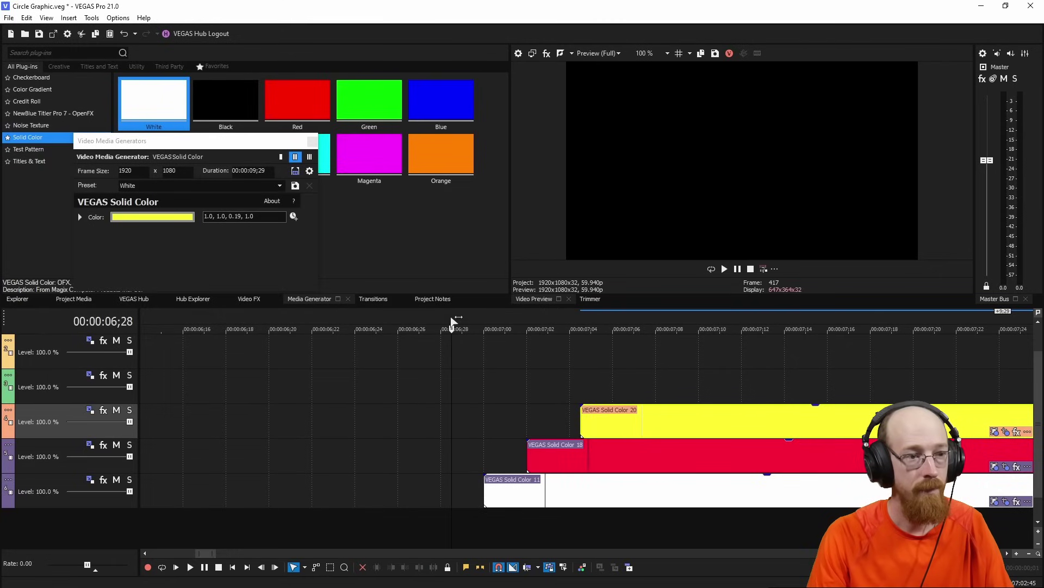
key("space")
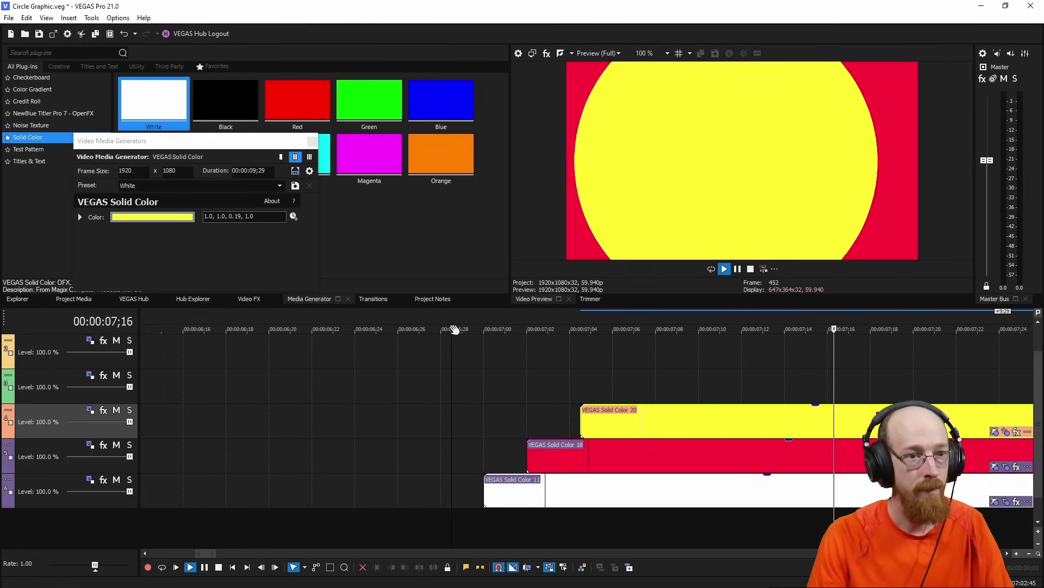
key("space")
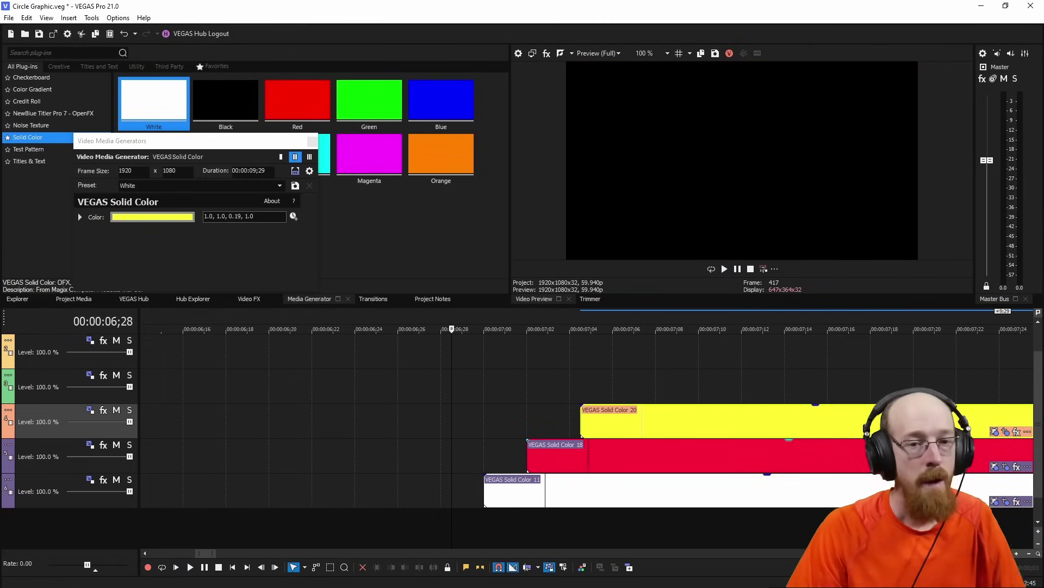
Check the circles at 7;04 and 7;09, close the colour generator window, then select the red clip
scroll(1039, 387, "up", 1)
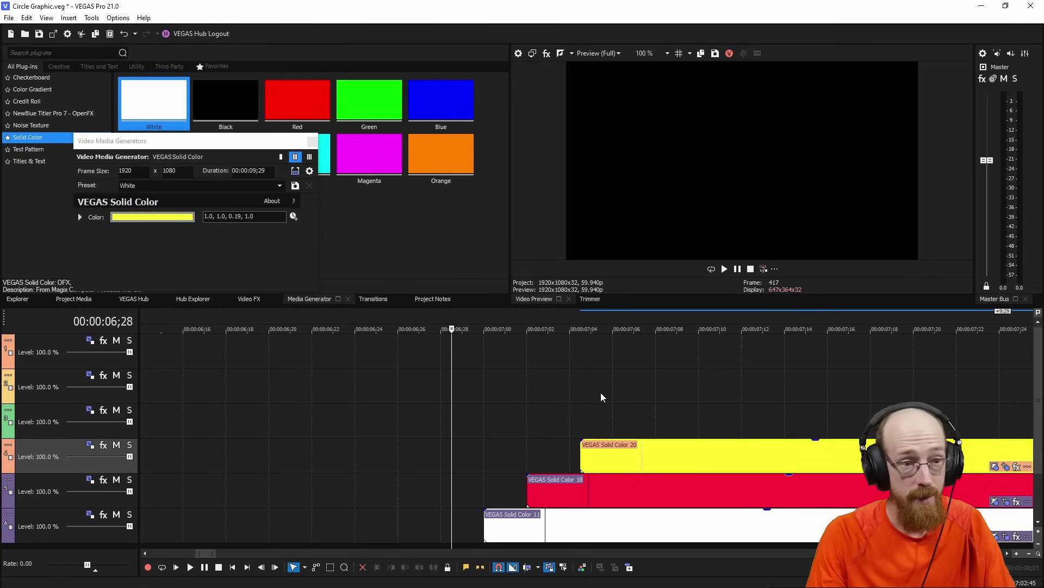
left_click(581, 325)
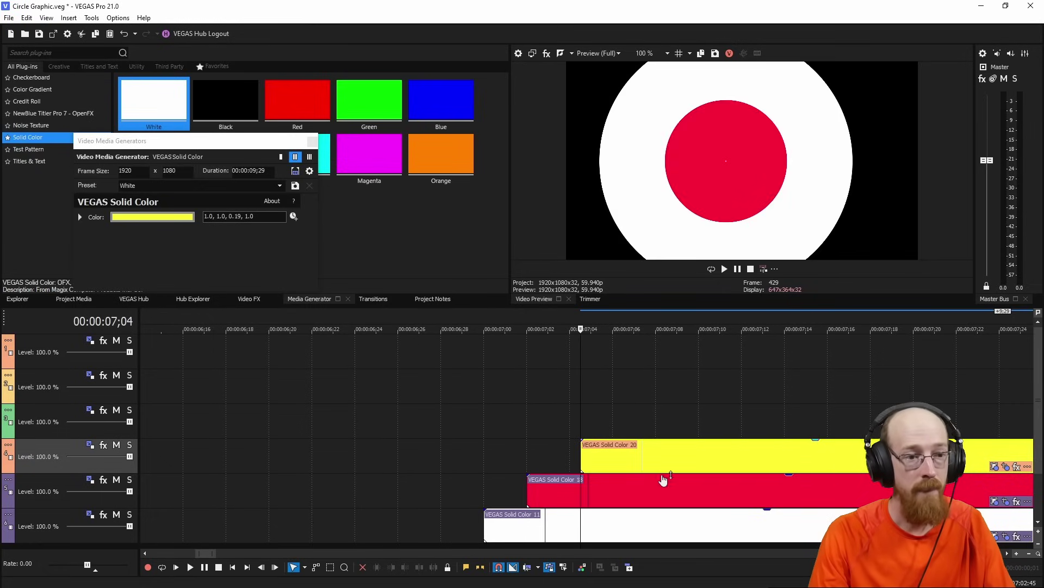
left_click(678, 498)
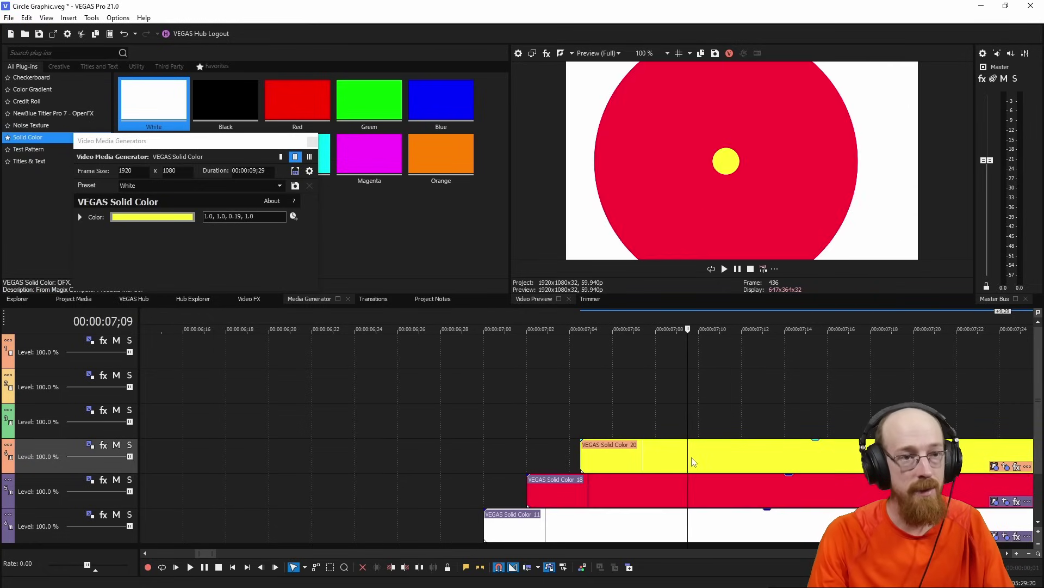
left_click(690, 493)
left_click(698, 462)
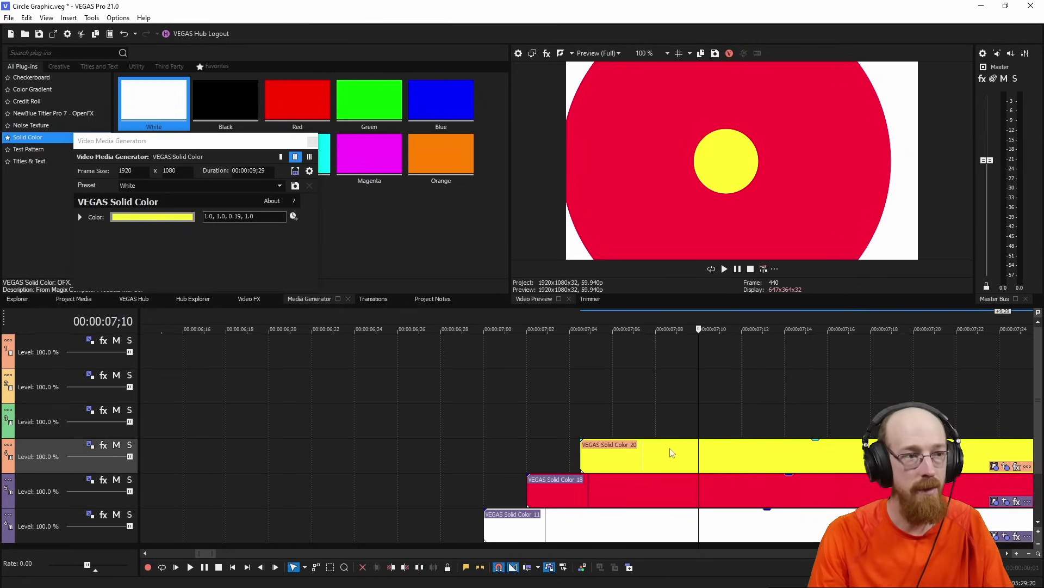
left_click(312, 142)
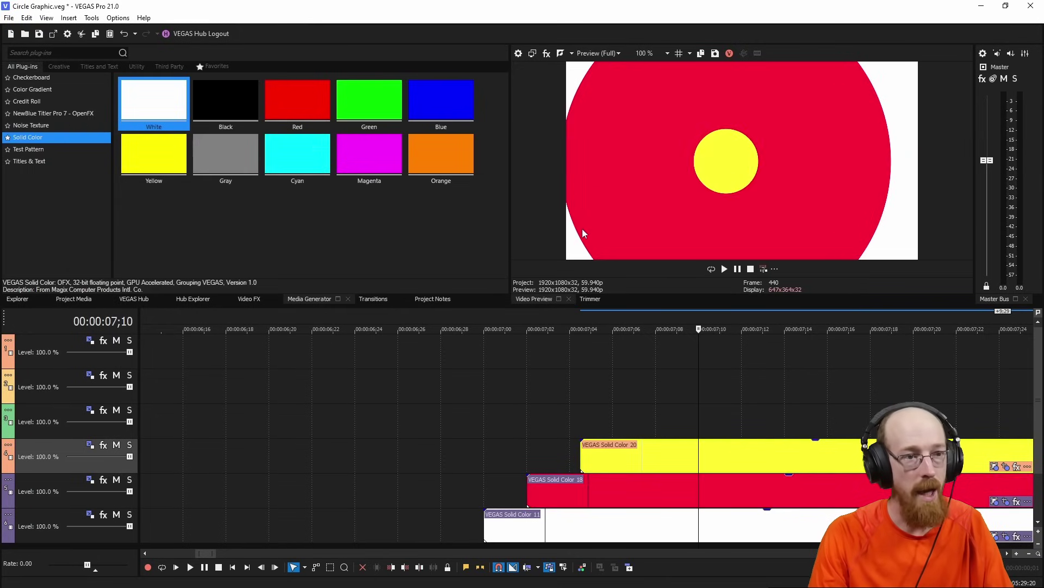
left_click(674, 496)
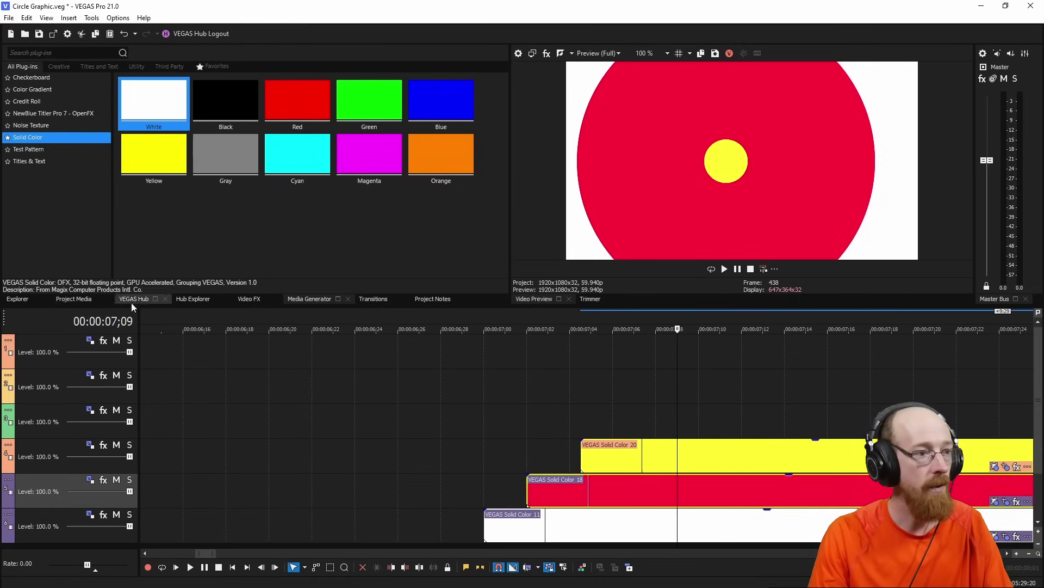
Drag the Black Bar Fill (Default) preset from Video FX onto the red VEGAS Solid Color 18 clip
left_click(252, 298)
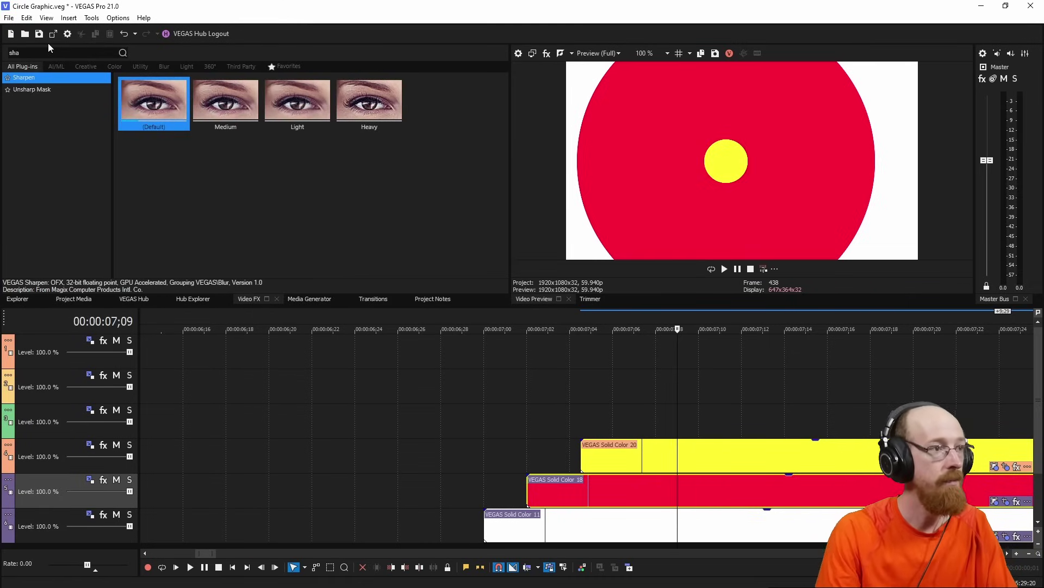
left_click(33, 162)
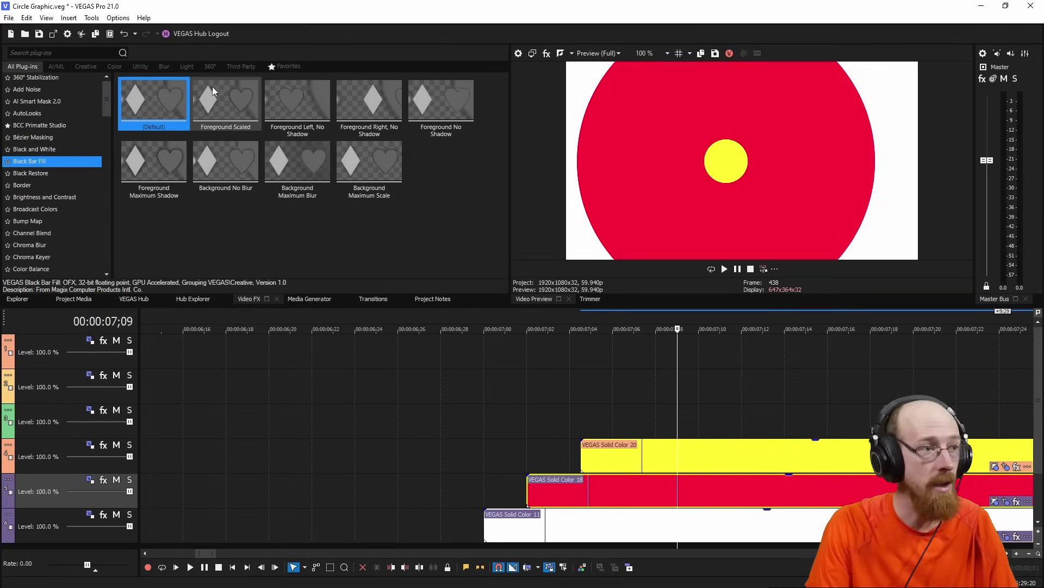
left_click_drag(145, 102, 704, 367)
left_click_drag(690, 490, 689, 490)
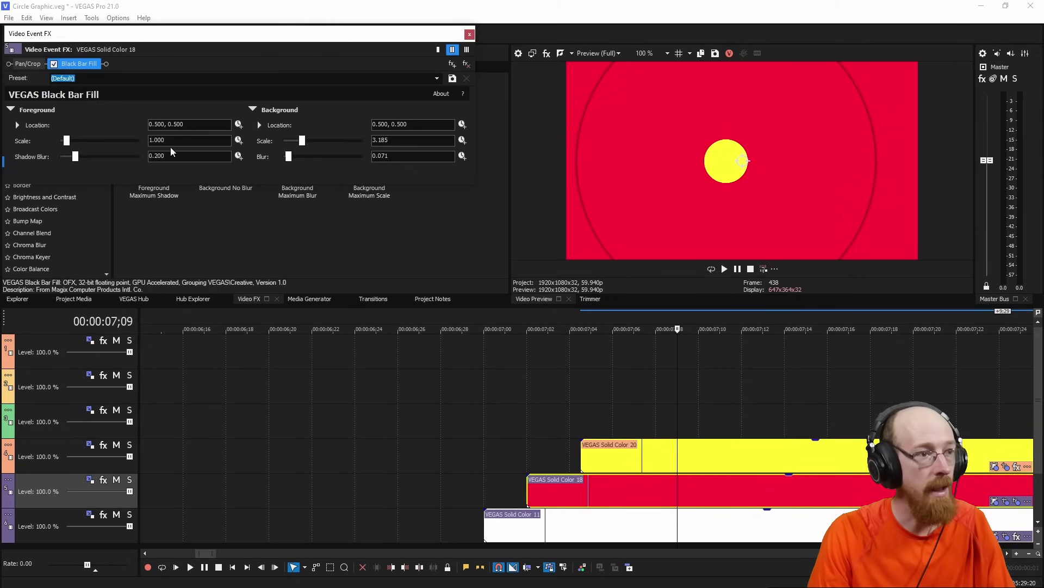
Set Black Bar Fill's Shadow Blur to 0.082 and Background Blur to 0.014, keeping scale at 1.000
left_click_drag(302, 143, 283, 147)
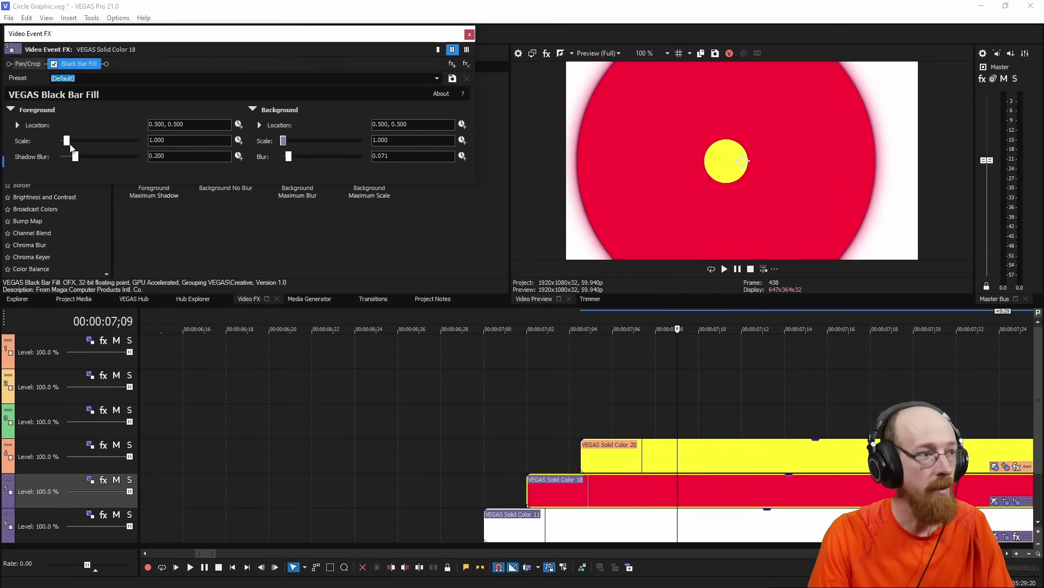
left_click_drag(75, 159, 65, 160)
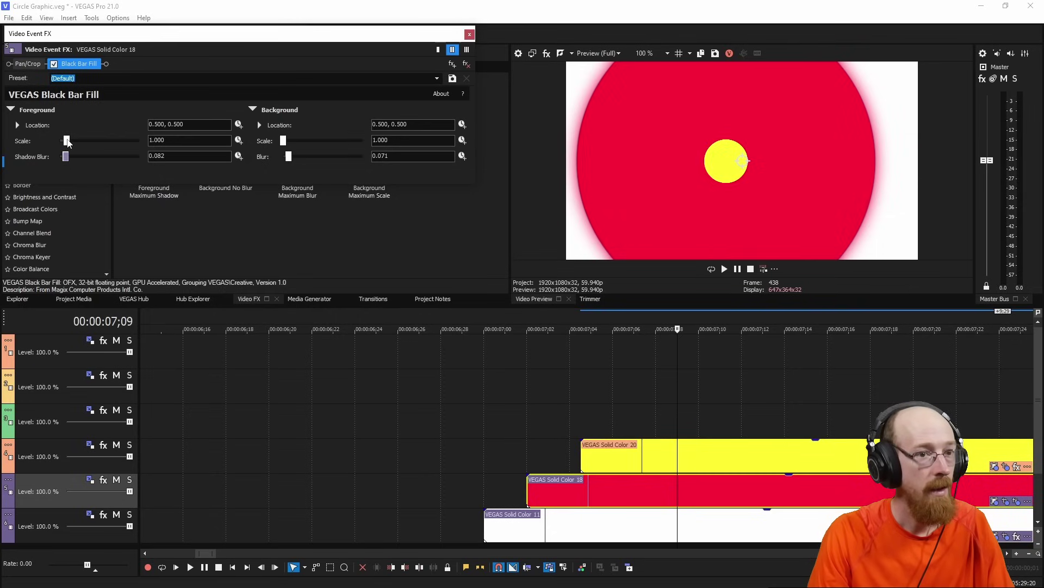
left_click_drag(68, 142, 59, 141)
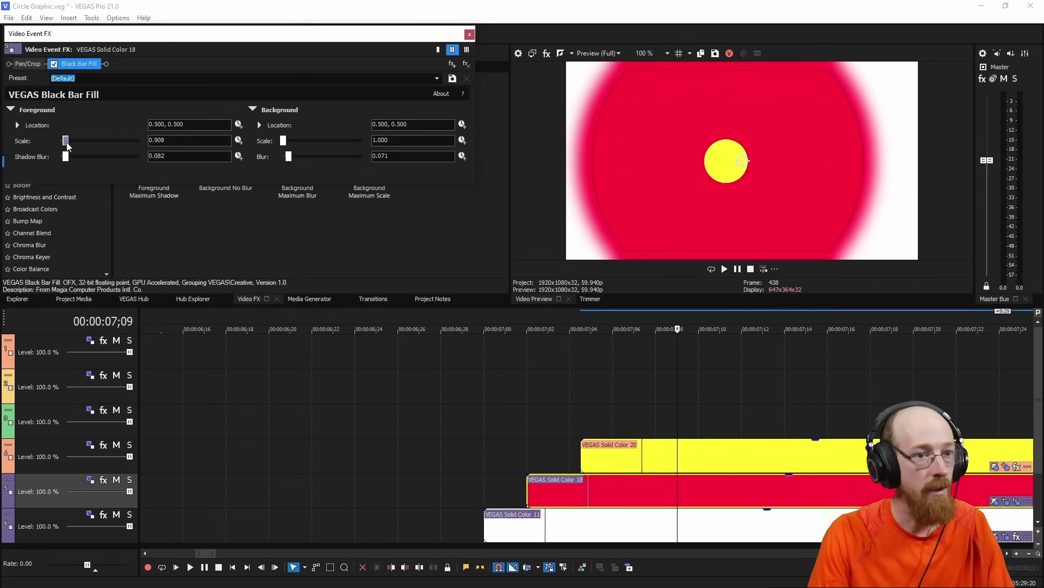
left_click_drag(66, 144, 77, 147)
double_click(74, 140)
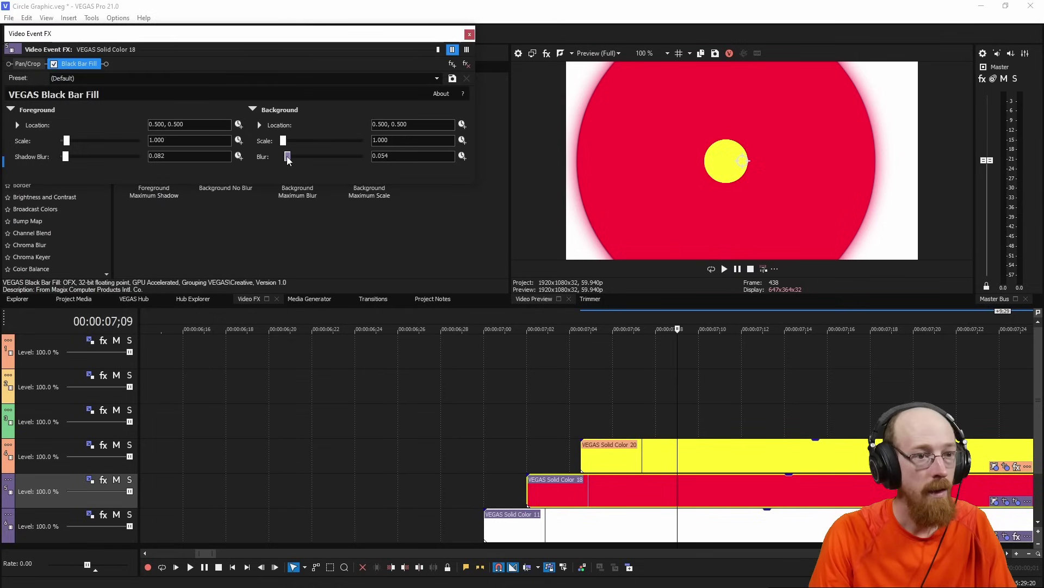
left_click_drag(289, 157, 285, 163)
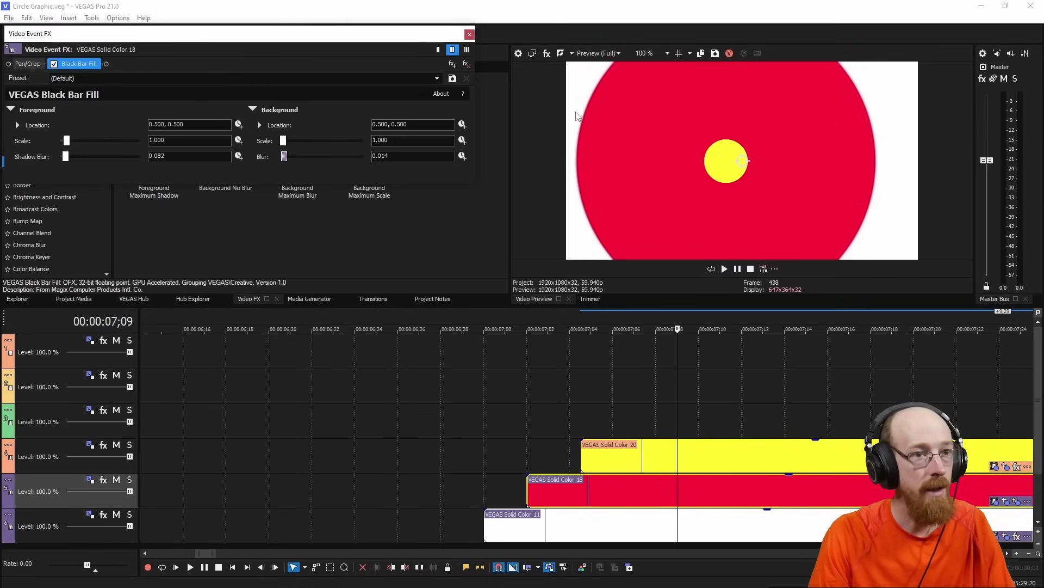
key("Up")
key("Left")
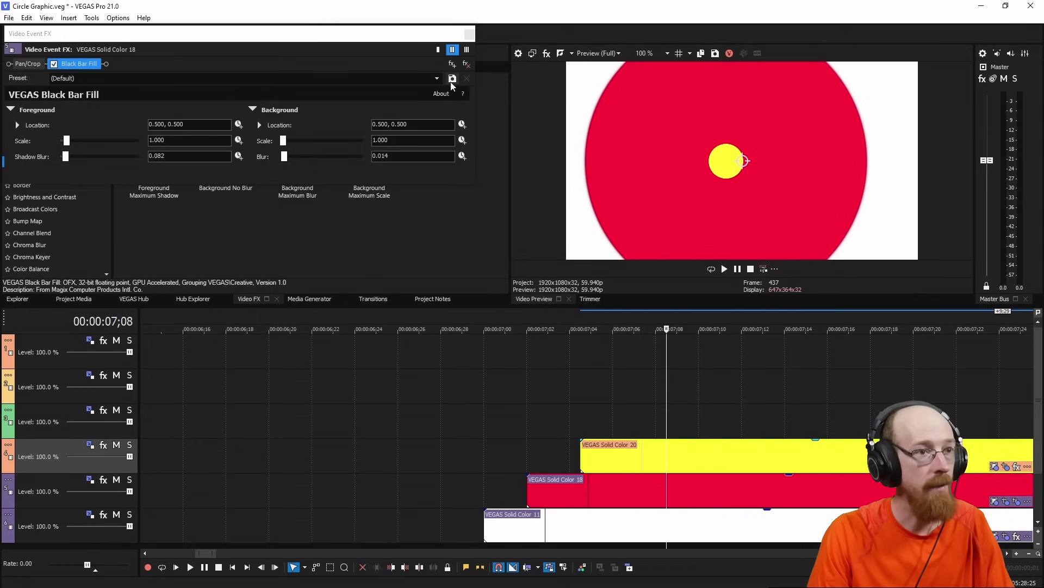
Save these Black Bar Fill settings as a preset named Lift and confirm it is listed
left_click(452, 80)
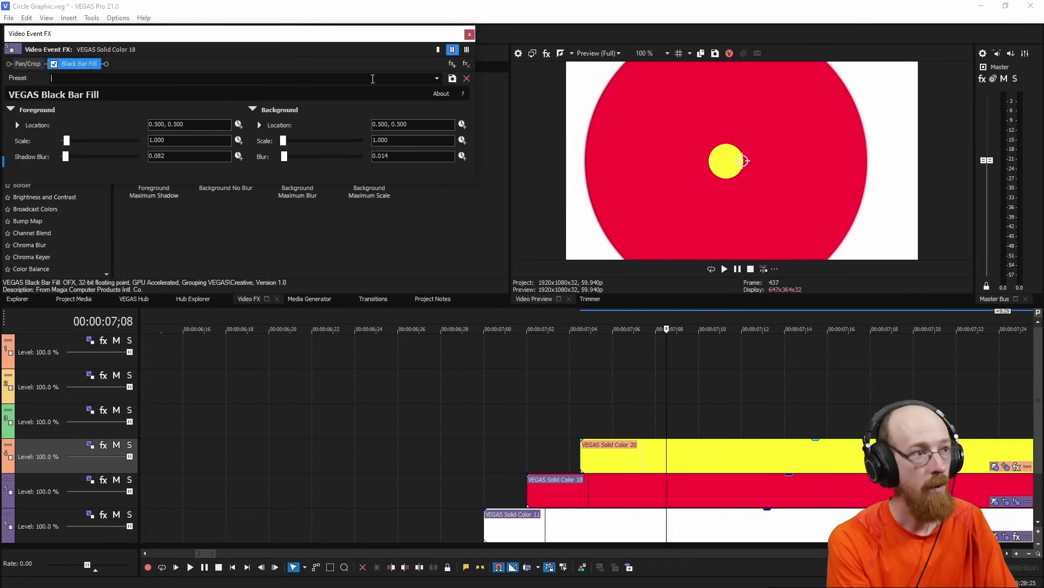
type("Lift")
key("Return")
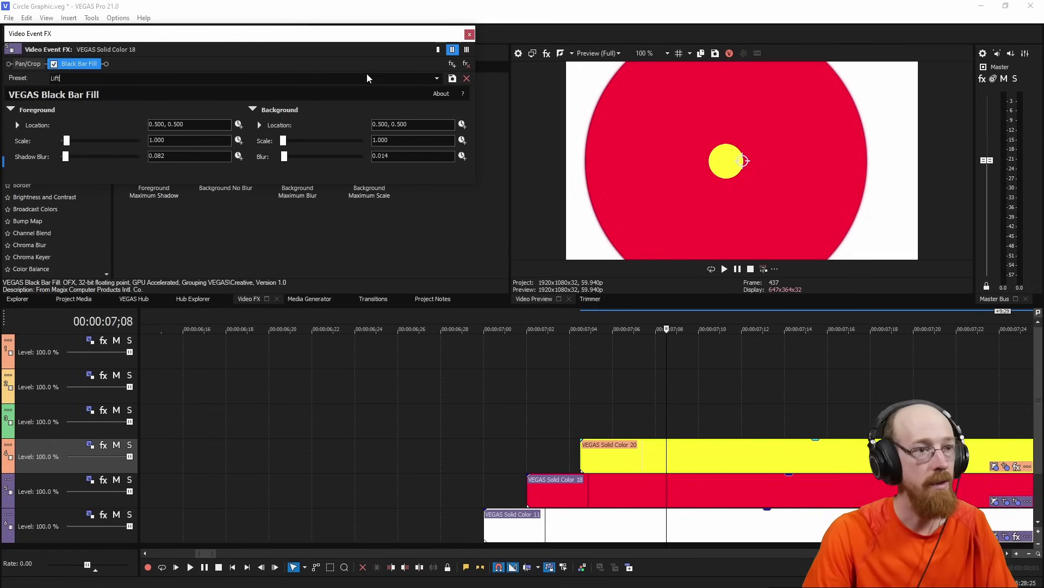
left_click(438, 79)
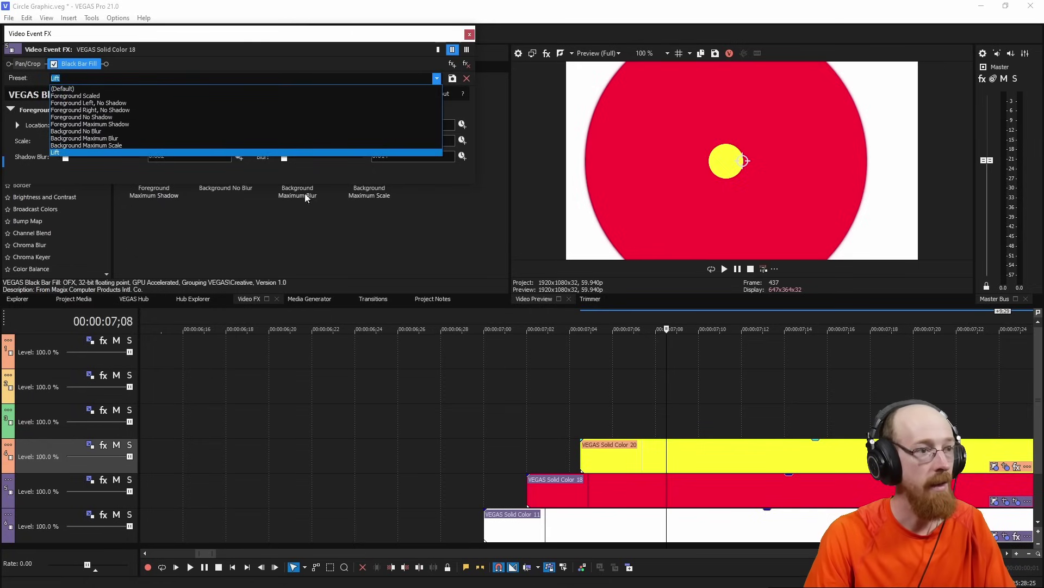
left_click(407, 175)
Apply Black Bar Fill to the yellow VEGAS Solid Color 20 clip and load the Lift preset
left_click(470, 36)
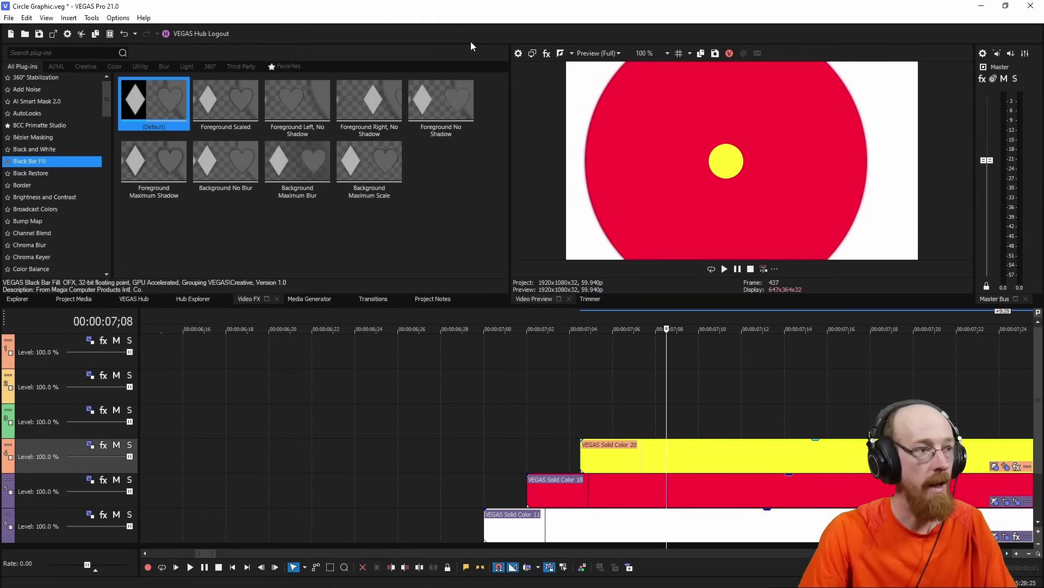
left_click_drag(155, 116, 741, 454)
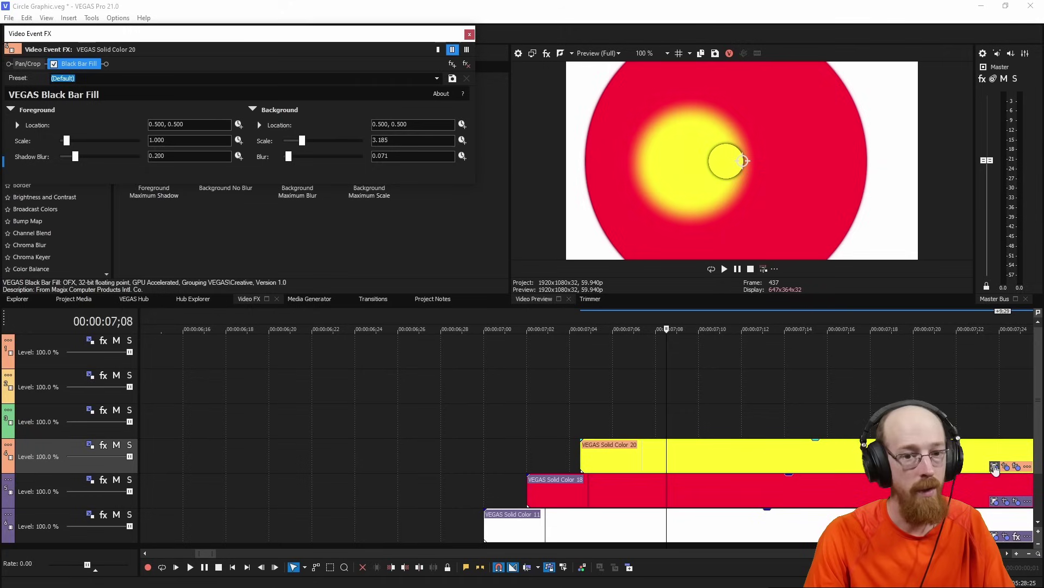
left_click(437, 79)
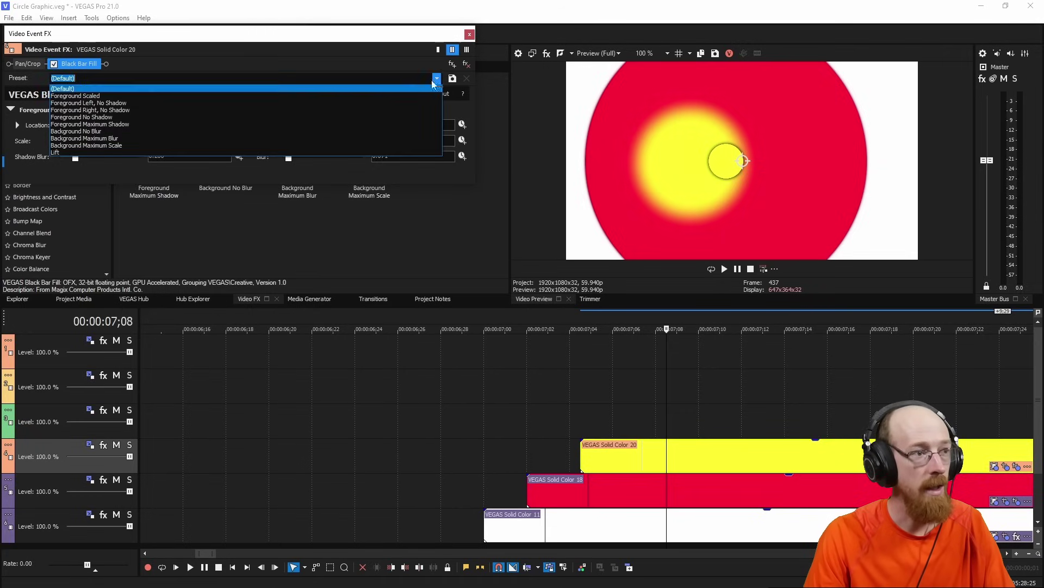
left_click(94, 142)
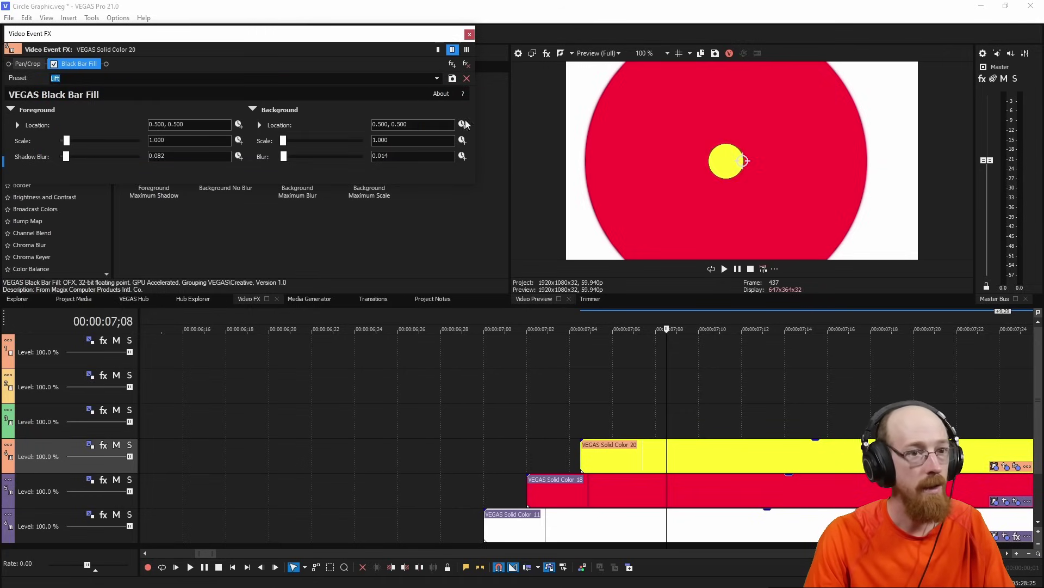
Preview the animation, check the circles at 7;05, and close the effect window
key("space")
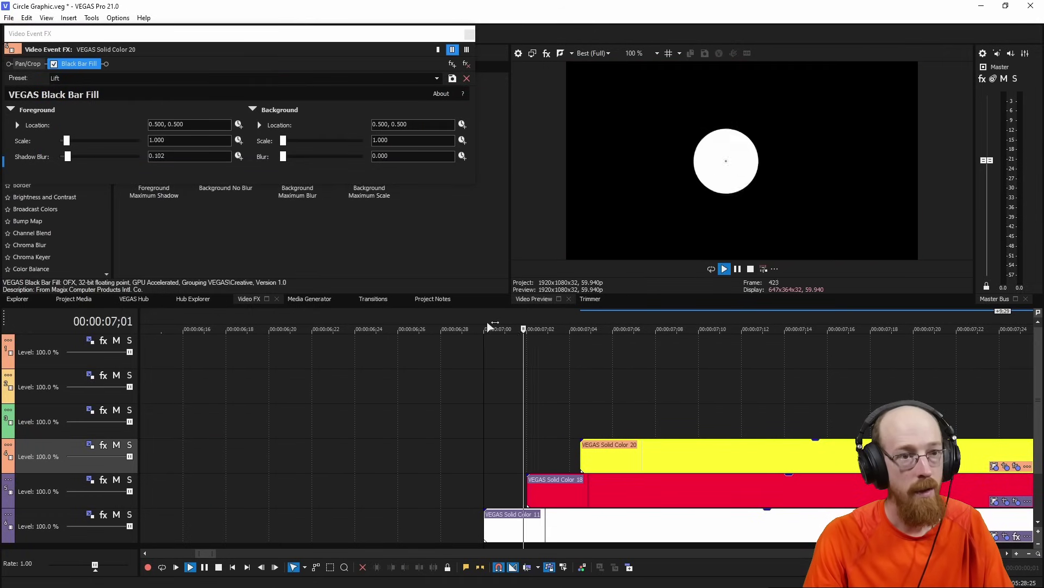
key("space")
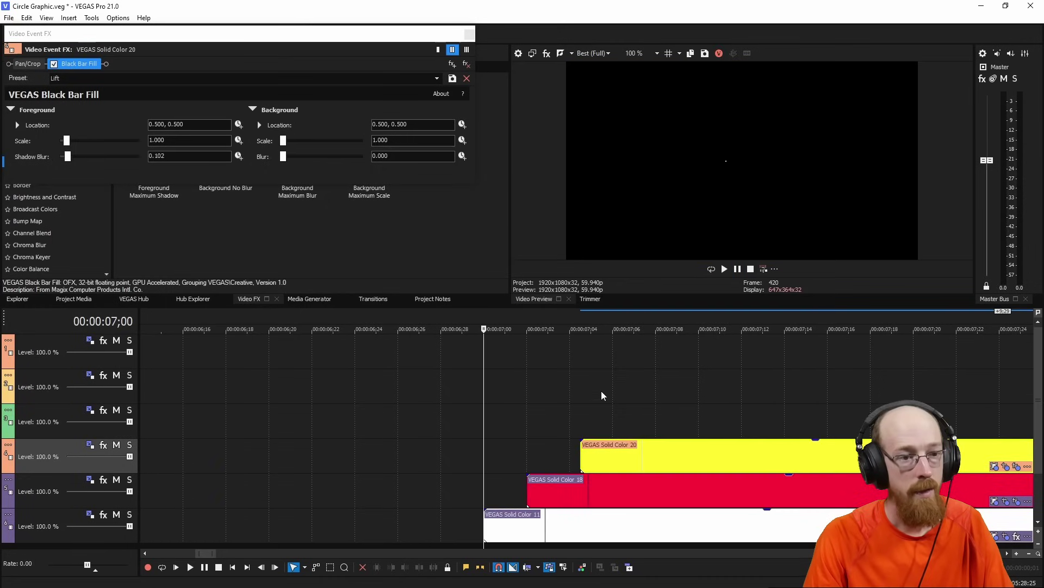
left_click(592, 339)
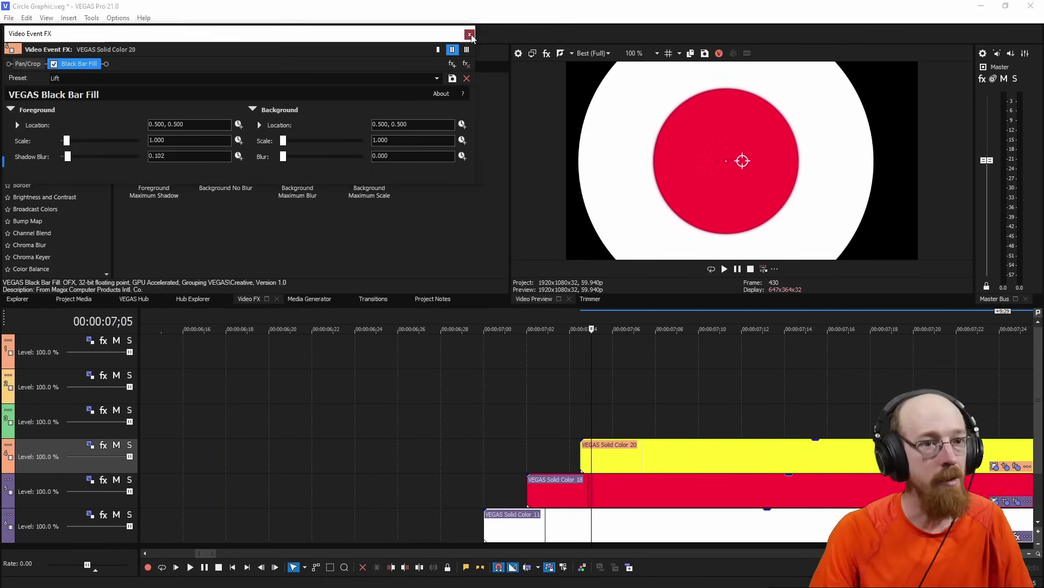
left_click(470, 34)
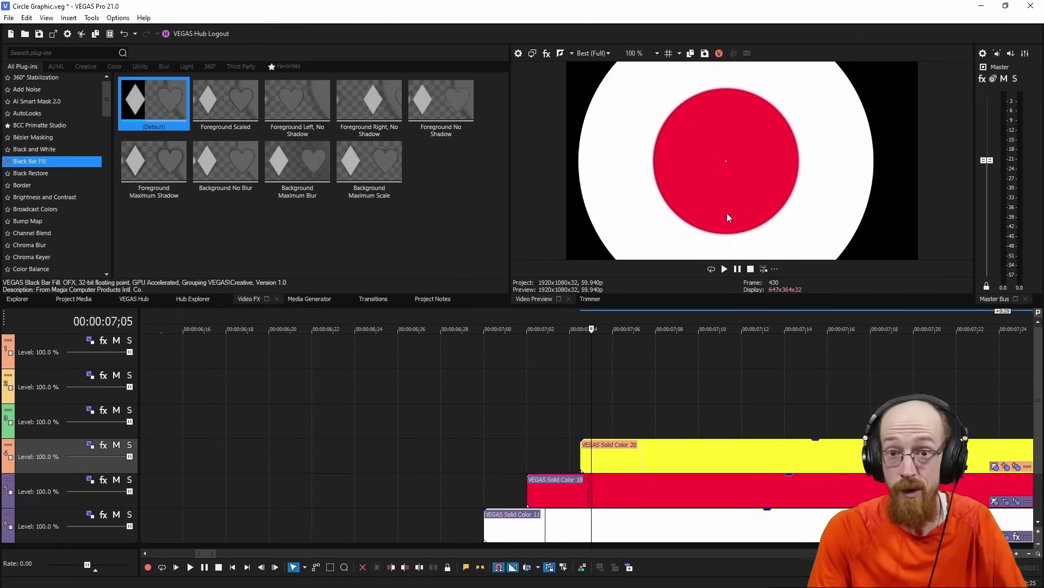
Add the Title07 Titles & Text preset onto the track above the yellow solid
left_click_drag(689, 315, 894, 316)
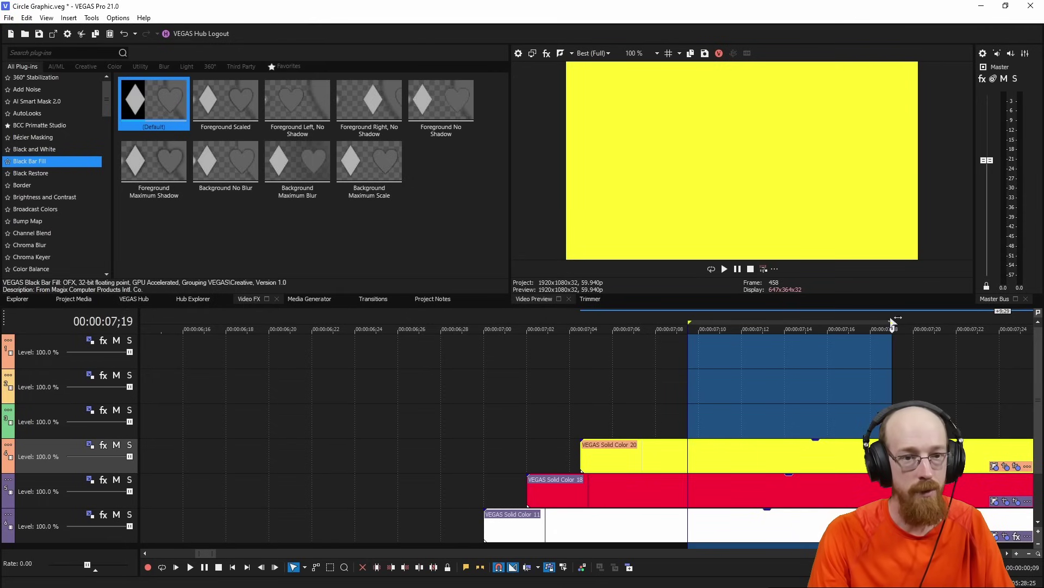
left_click(874, 383)
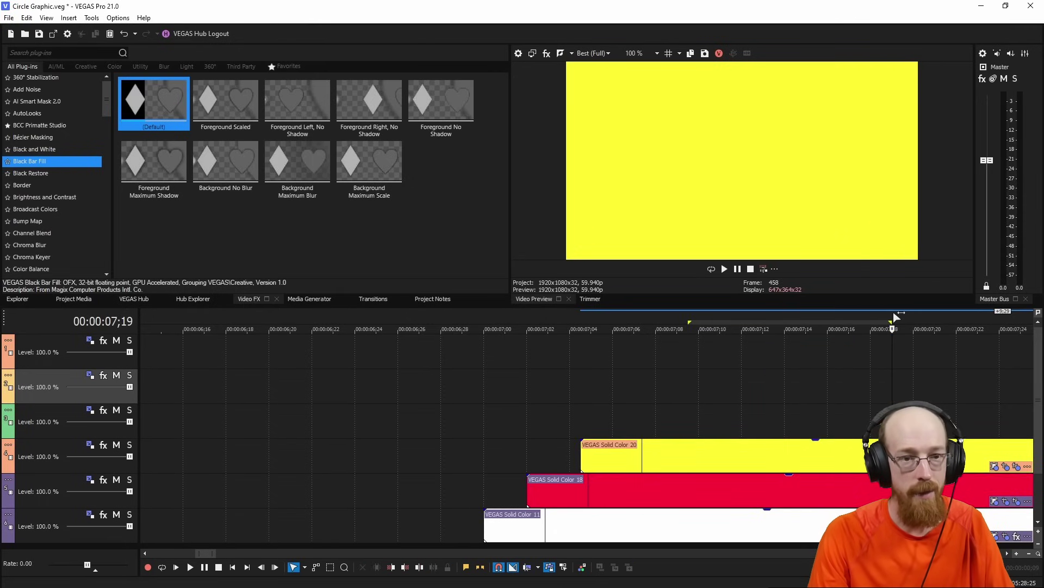
scroll(731, 400, "down", 4)
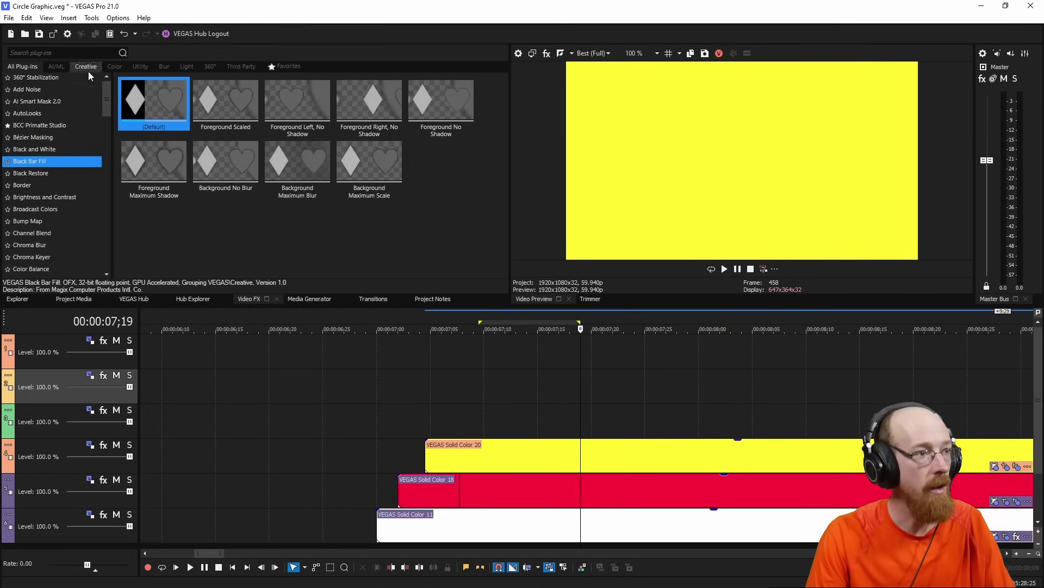
left_click(308, 300)
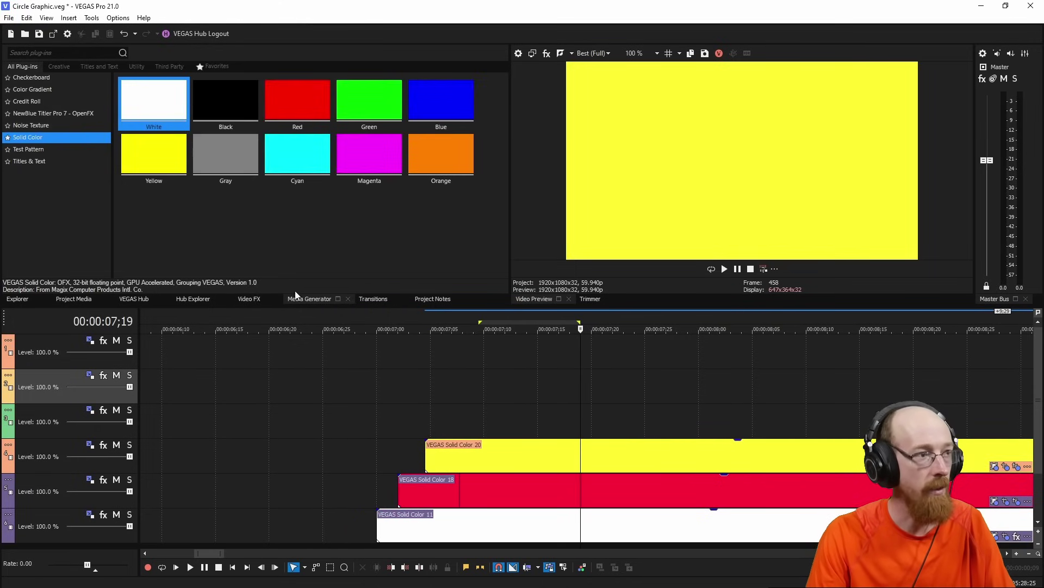
left_click(49, 161)
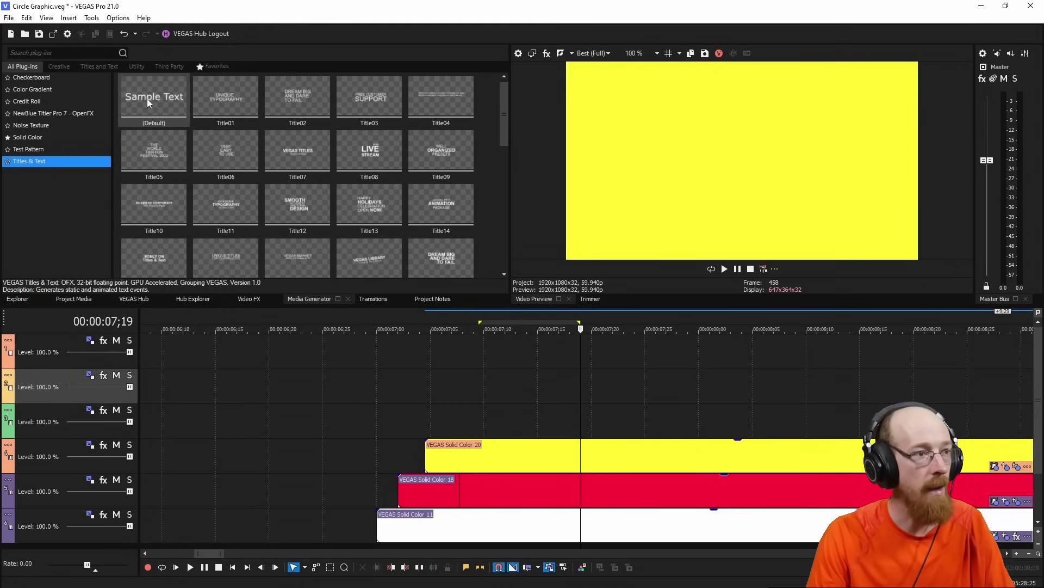
left_click(301, 147)
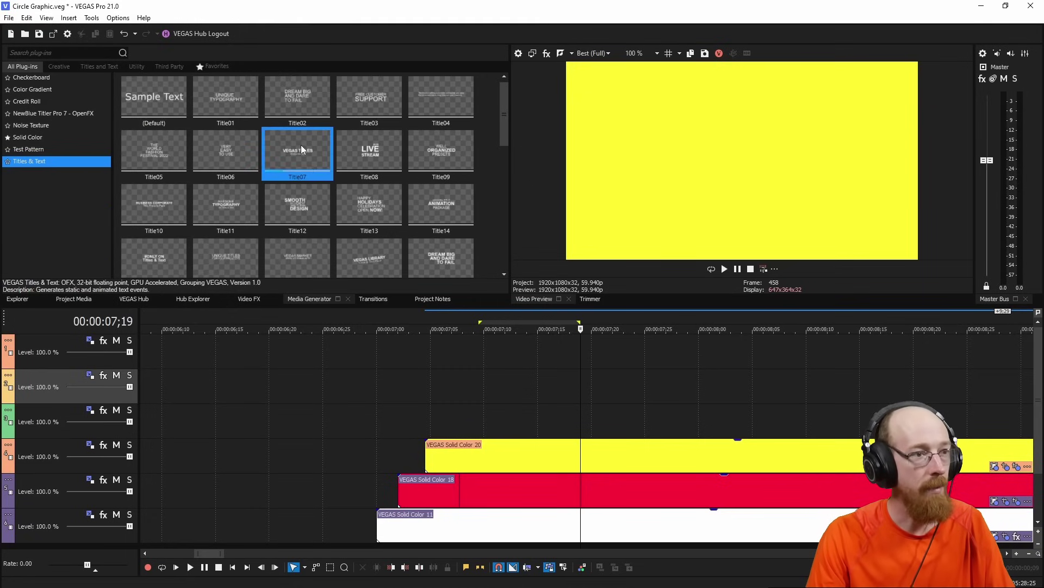
left_click_drag(302, 145, 583, 415)
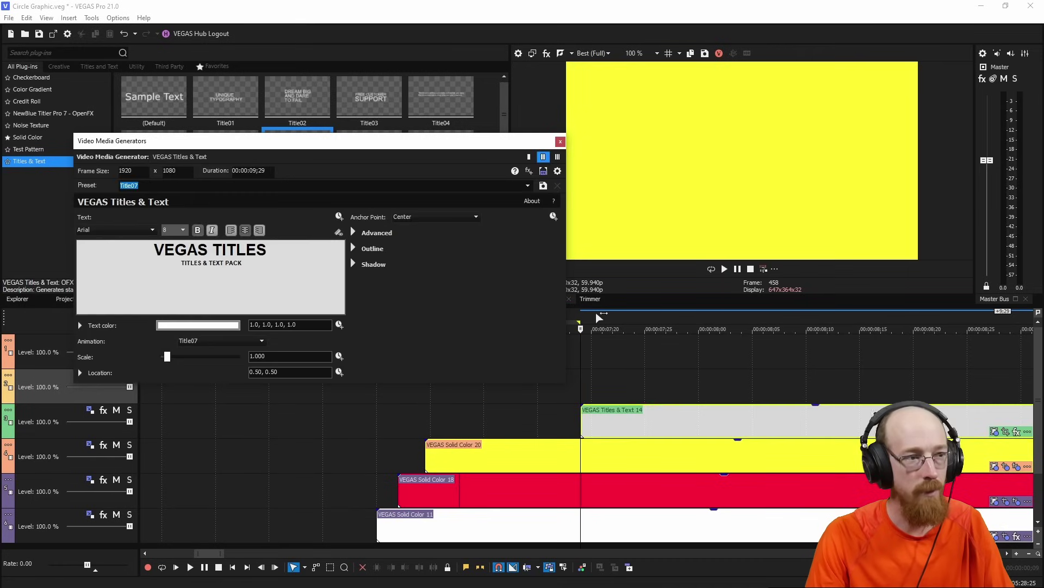
Edit the title text to read VEGAS PRO on a single line
left_click_drag(243, 263, 210, 263)
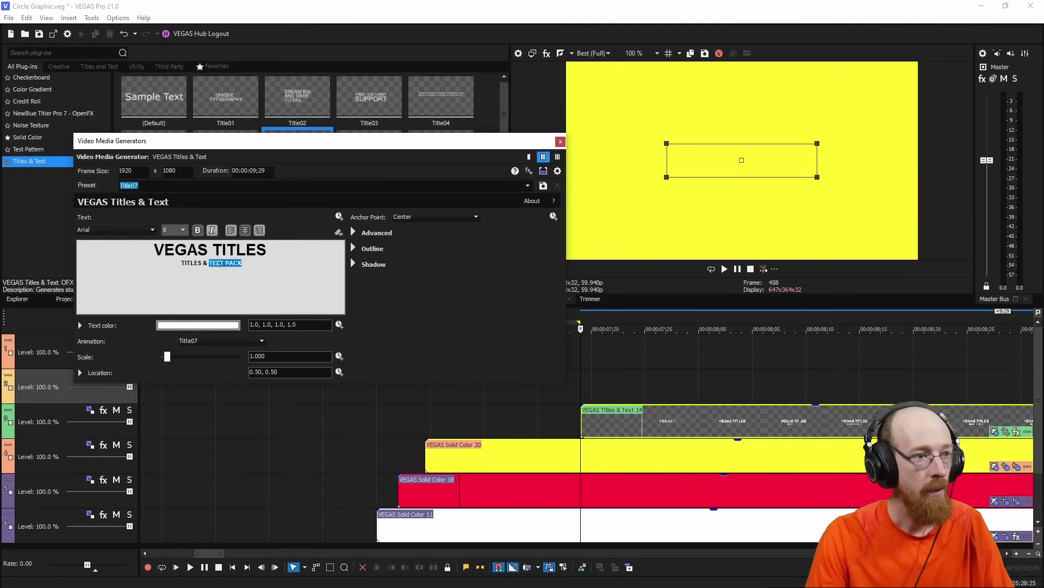
key("BackSpace")
double_click(251, 249)
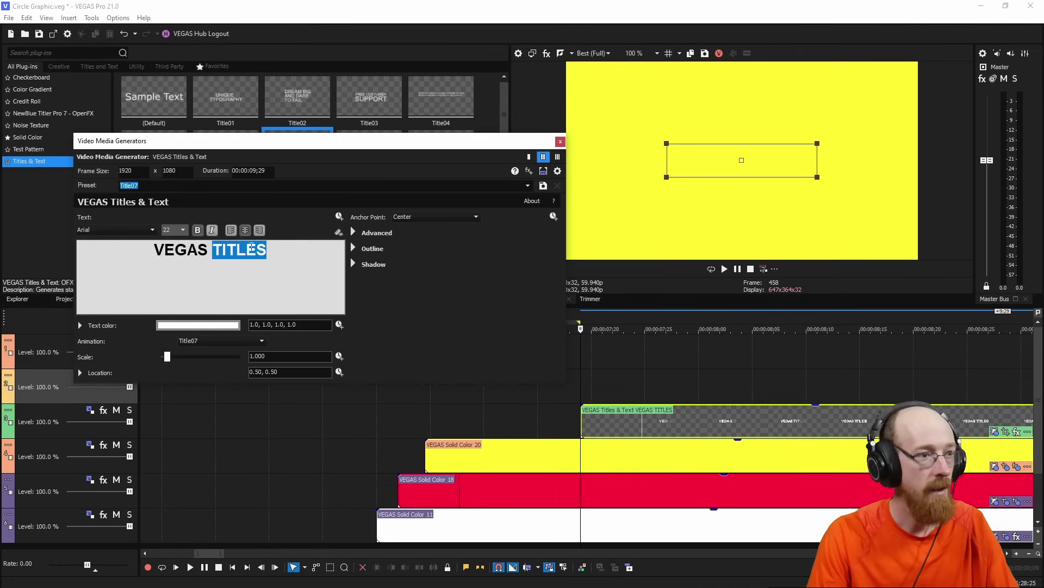
key("BackSpace")
type("Pro")
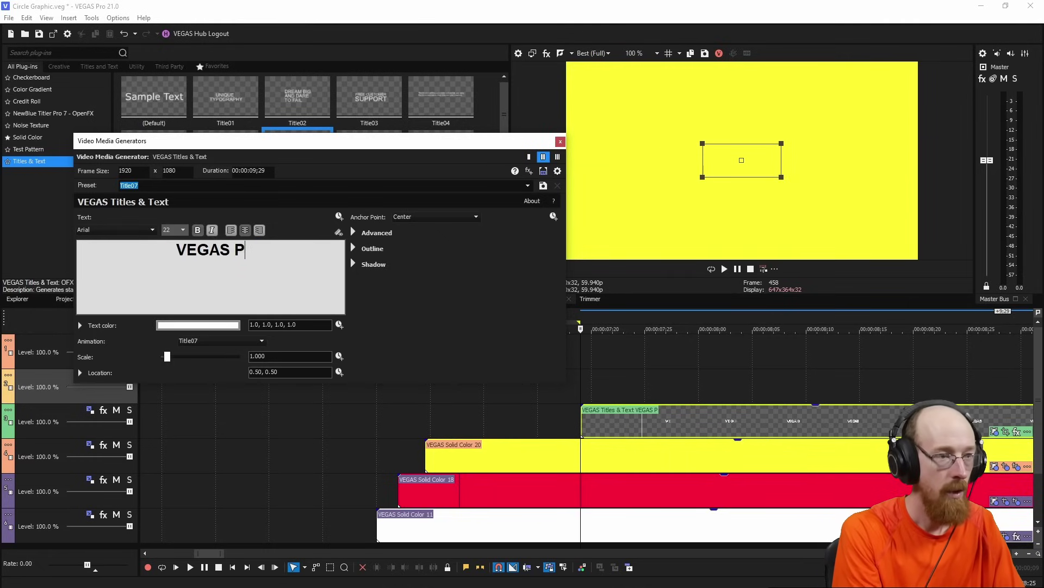
key("BackSpace")
key("BackSpace")
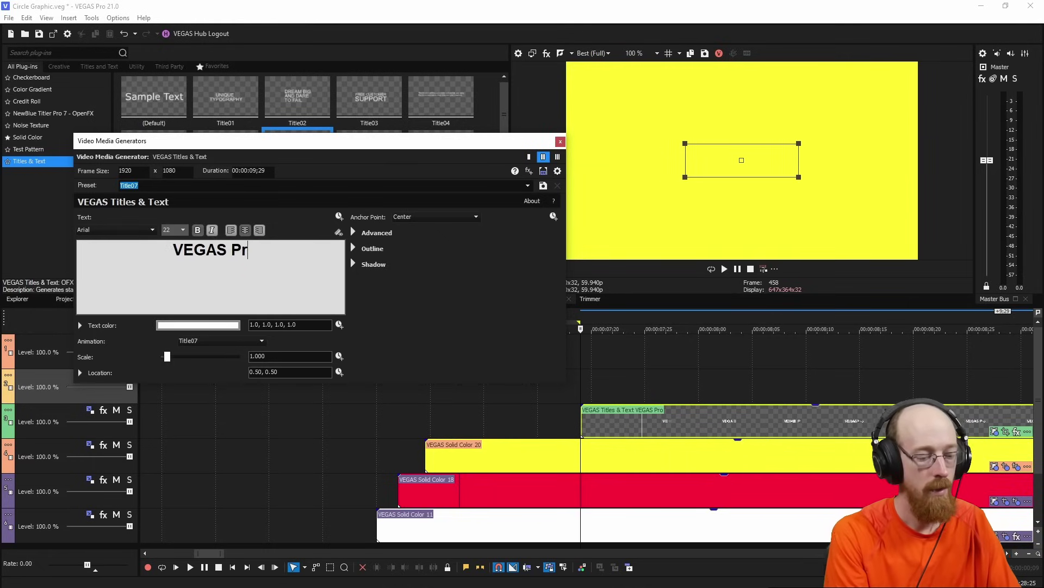
type("RO")
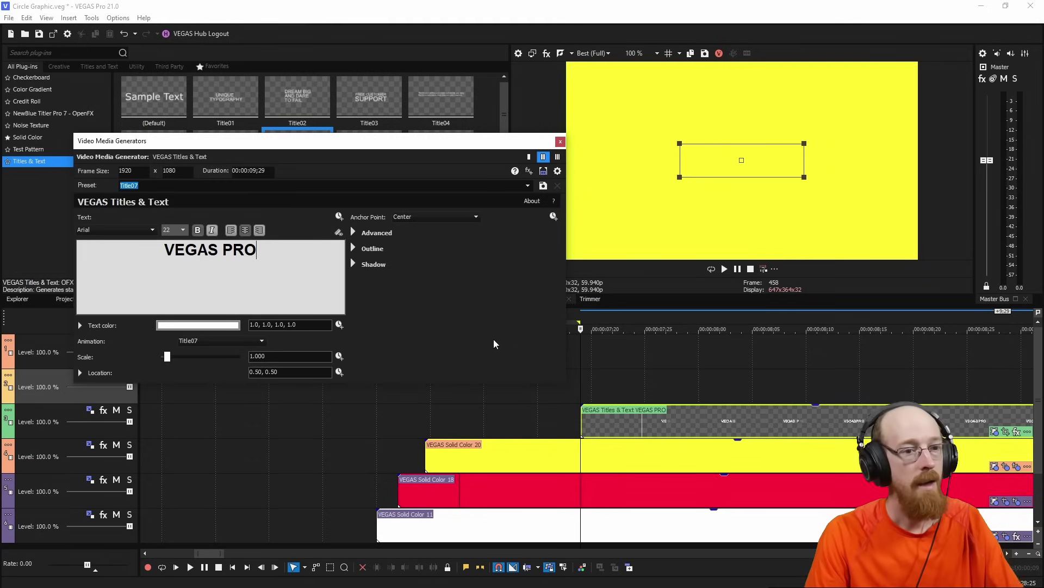
Step the playhead through the title animation to where the full title is visible
left_click(667, 325)
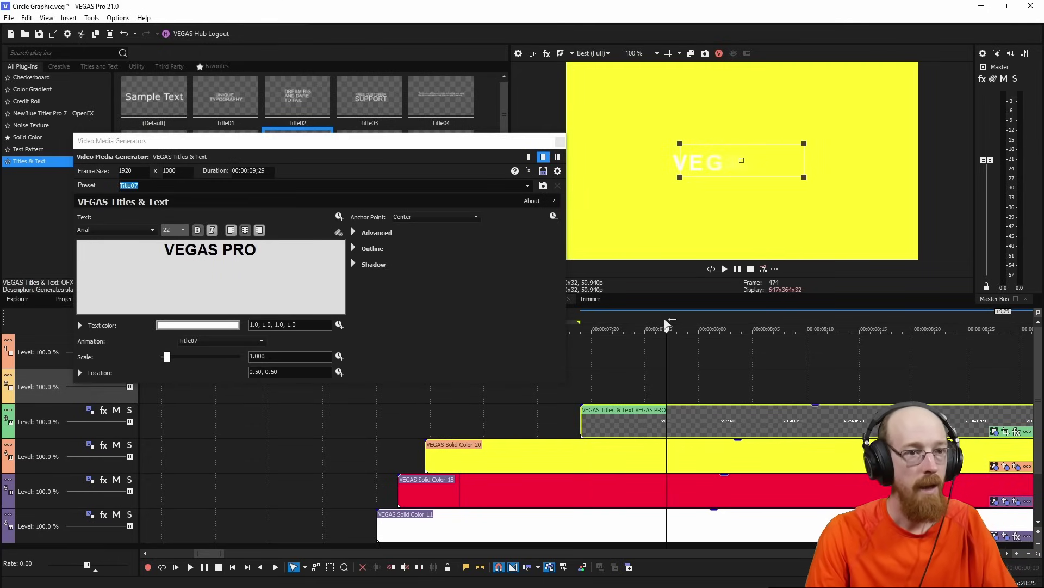
left_click(721, 322)
left_click(758, 322)
left_click(784, 323)
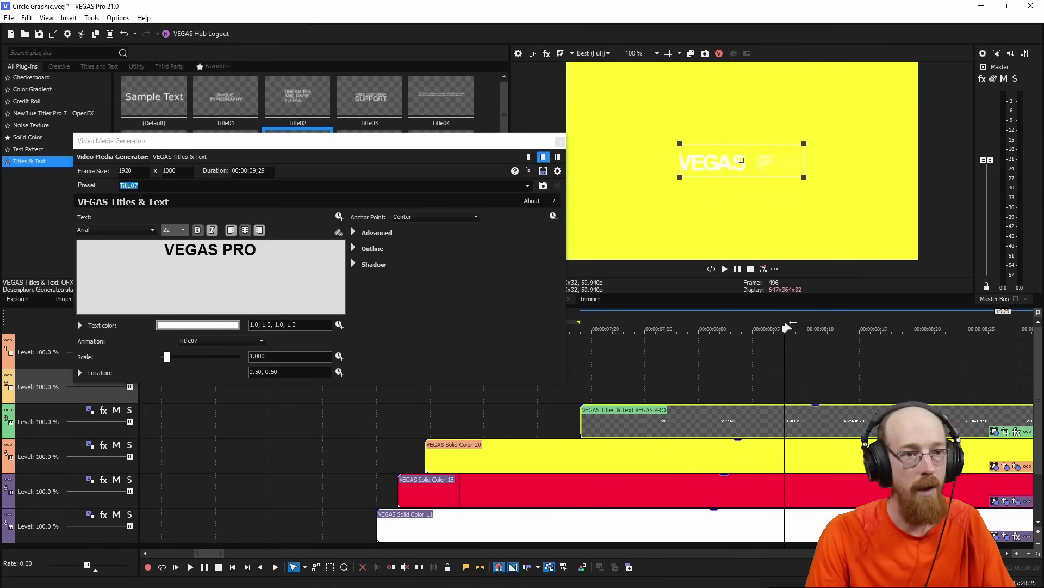
left_click(822, 325)
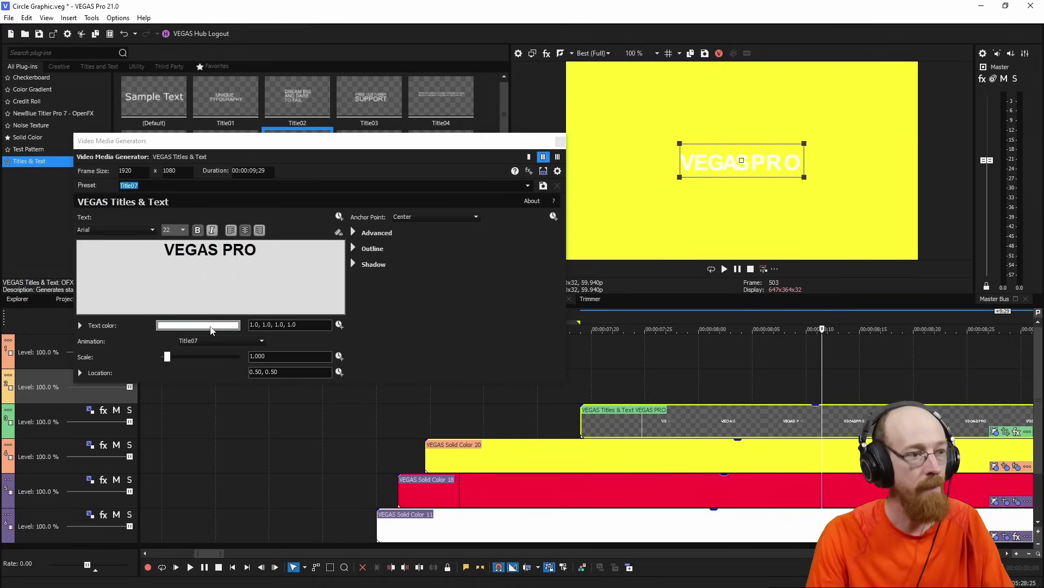
left_click(211, 327)
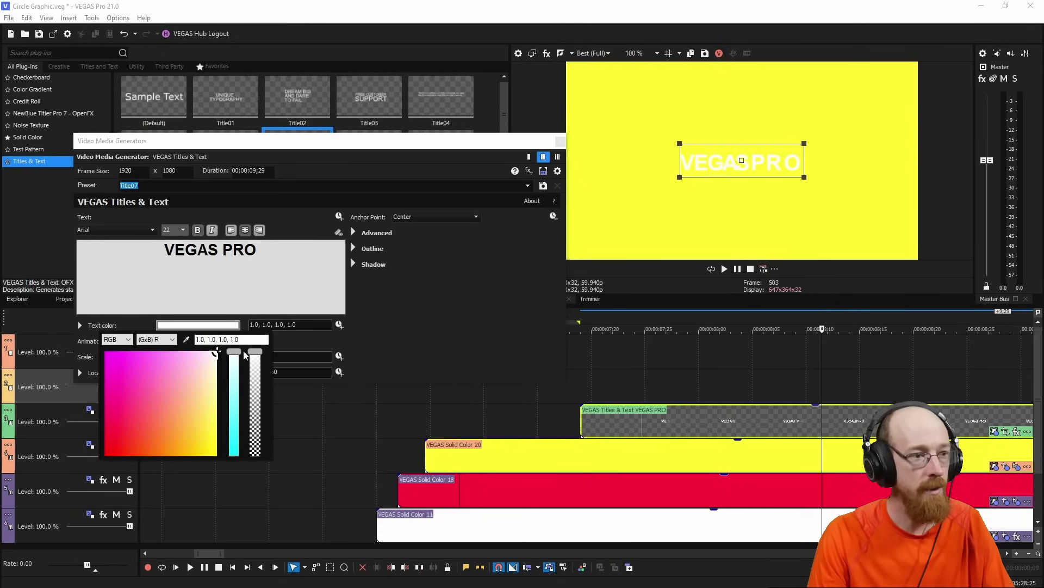
Sample the yellow background in HSL mode and darken it to olive (0.46, 0.49, 0.24) for the text
left_click(118, 339)
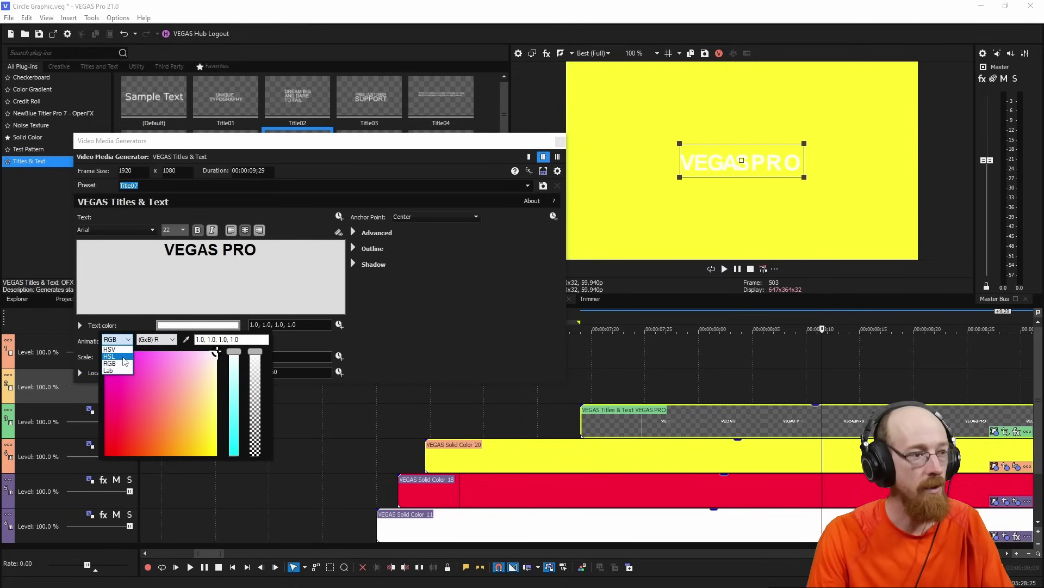
left_click(124, 356)
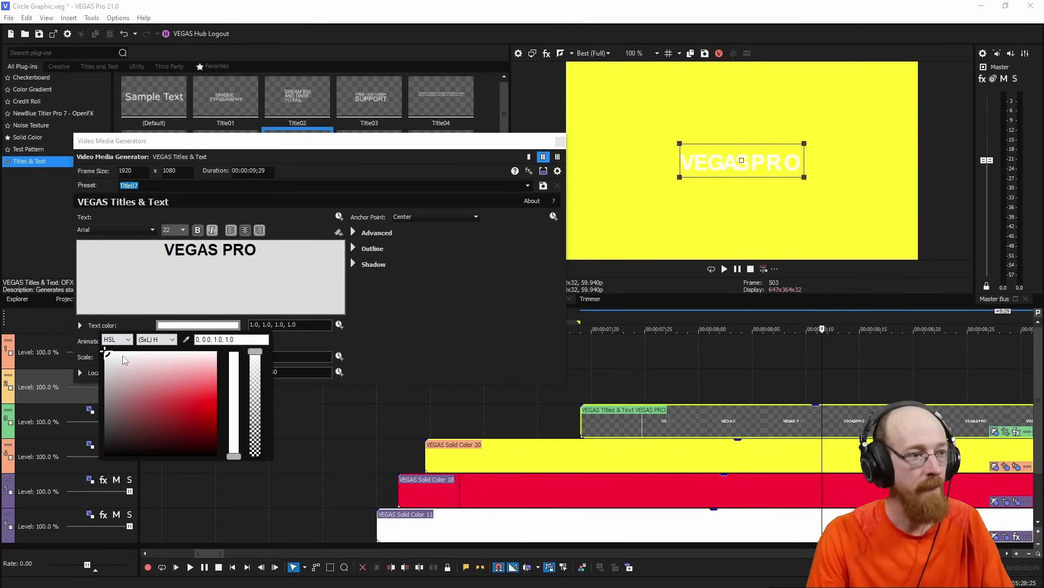
left_click(187, 340)
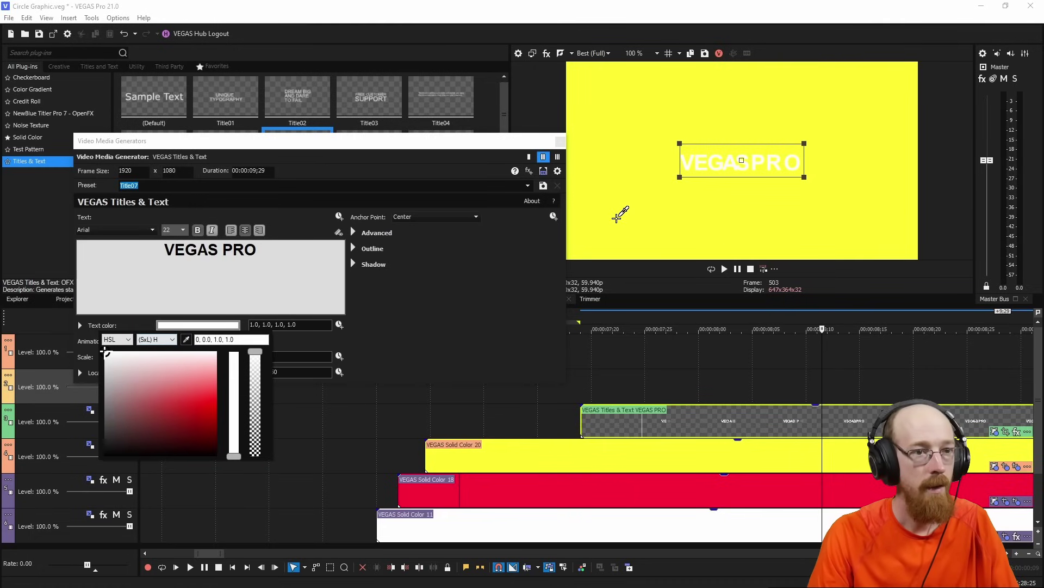
left_click(616, 218)
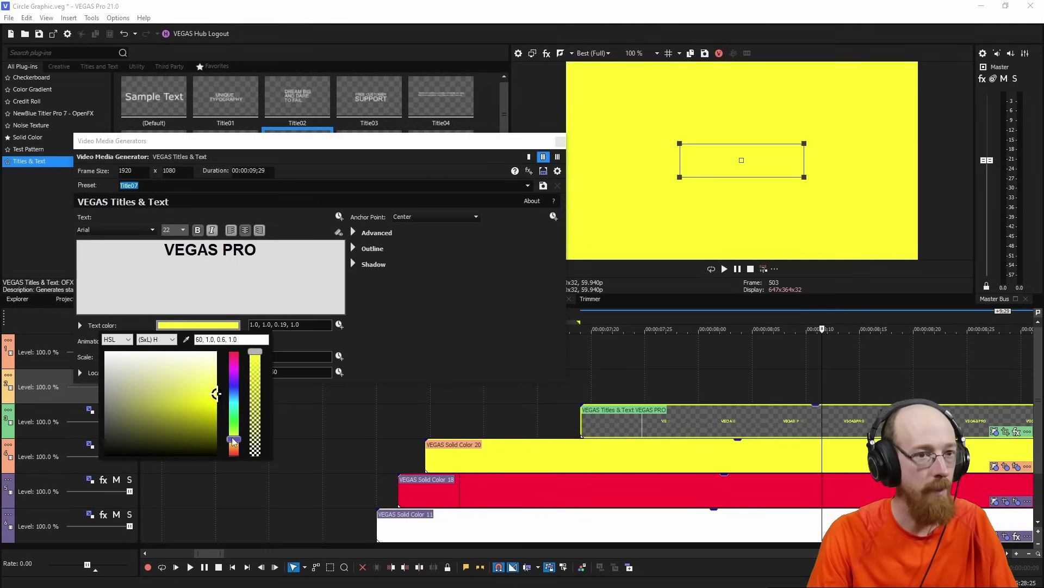
left_click_drag(233, 441, 233, 440)
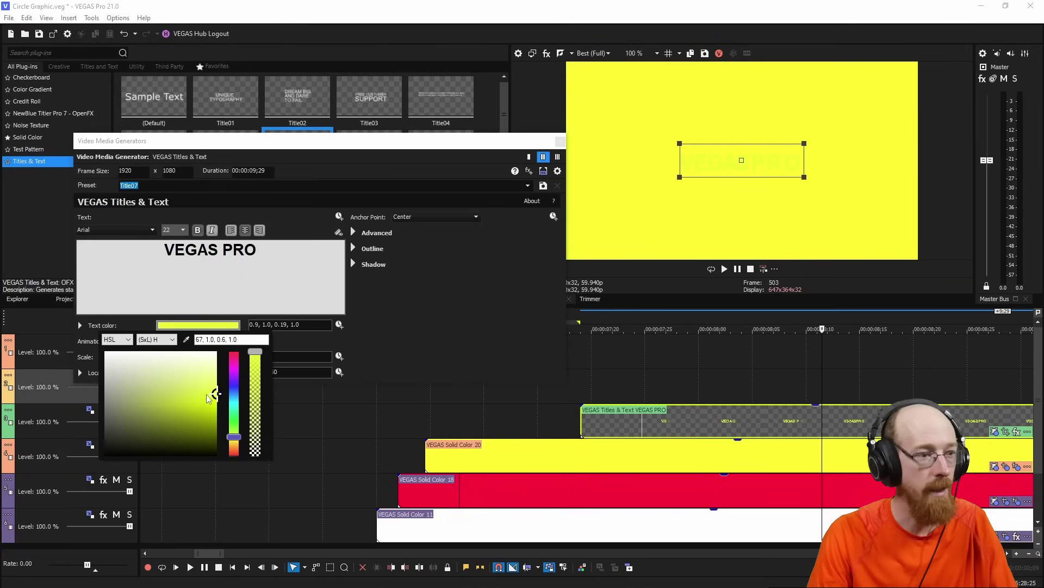
left_click_drag(216, 396, 143, 418)
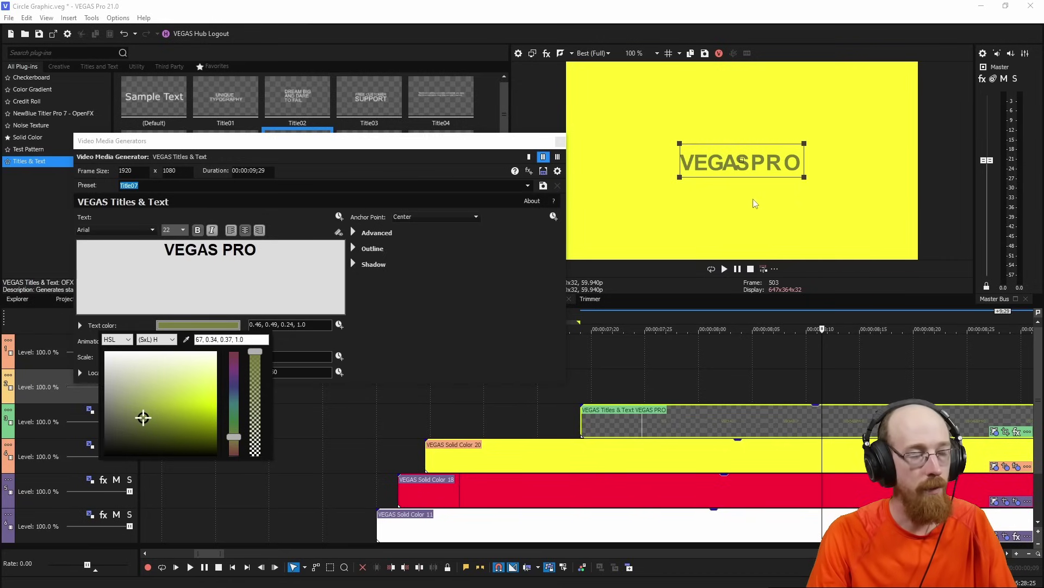
Confirm the olive text colour and scrub the timeline to preview the Title07 animation
left_click(224, 250)
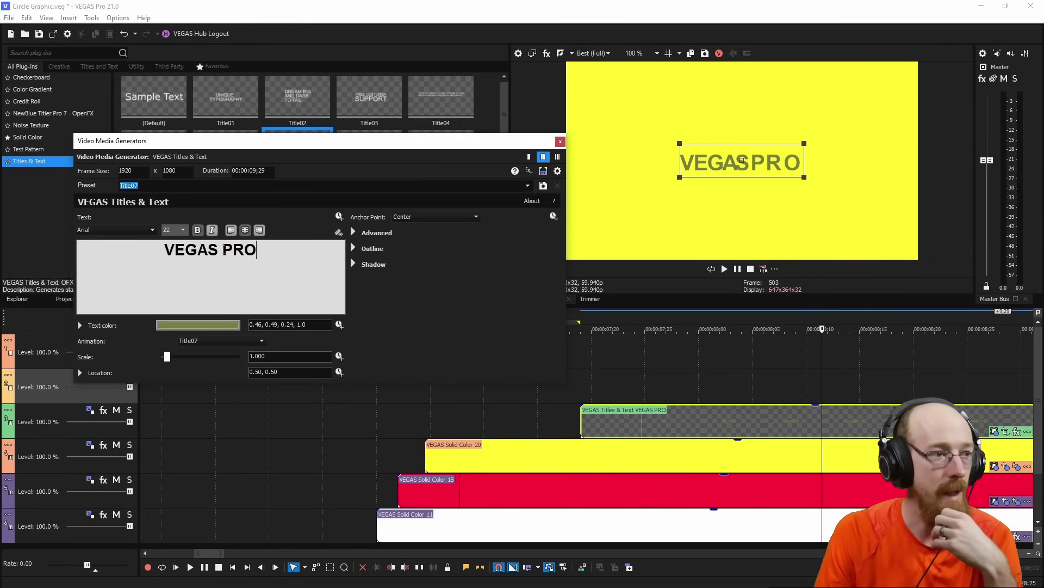
key("ctrl+a")
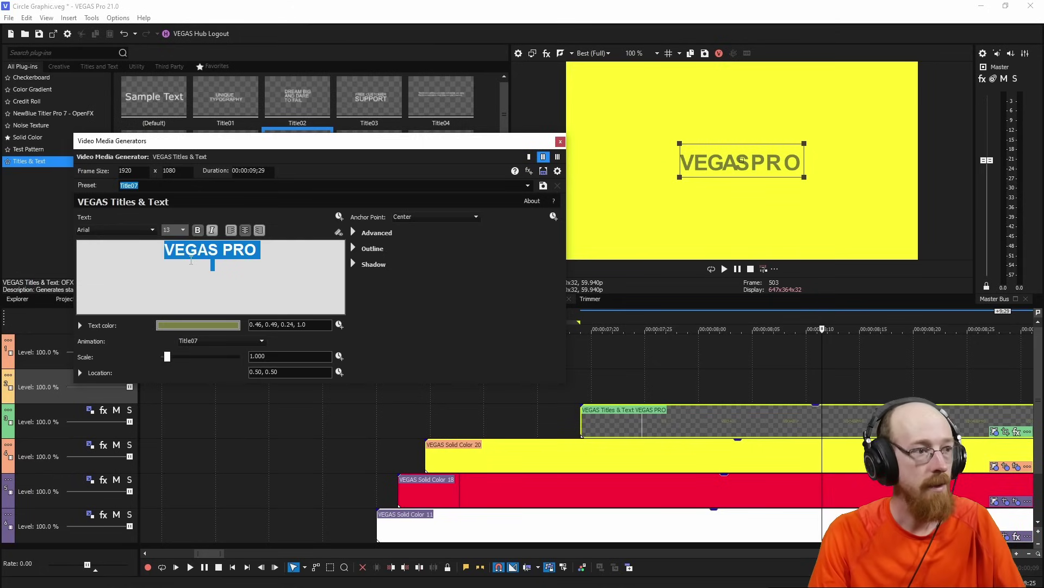
left_click_drag(844, 323, 893, 323)
left_click_drag(790, 321, 816, 317)
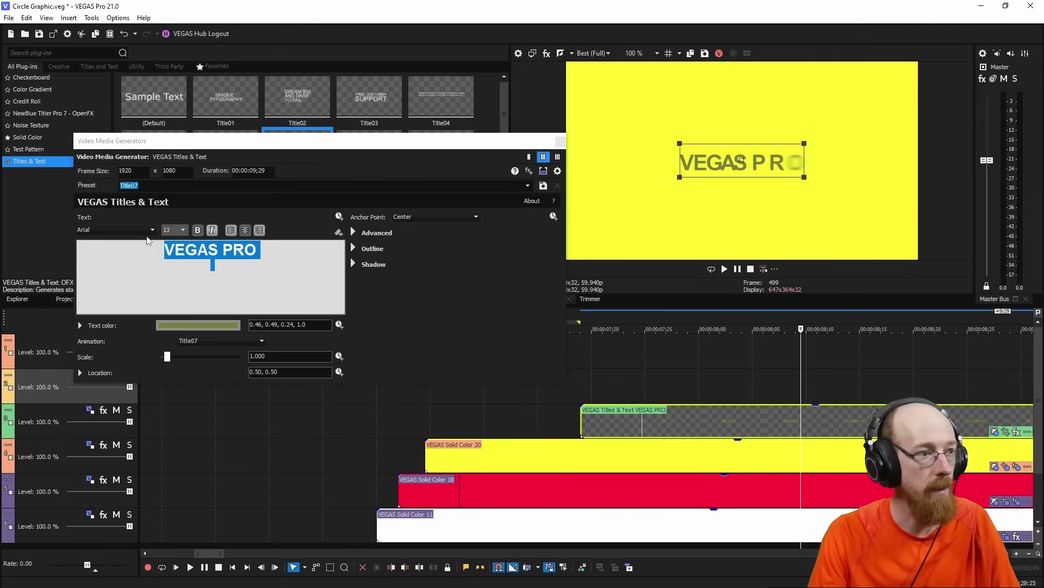
Switch the title's animation to Title10 and scrub to preview it
left_click(219, 341)
left_click(221, 443)
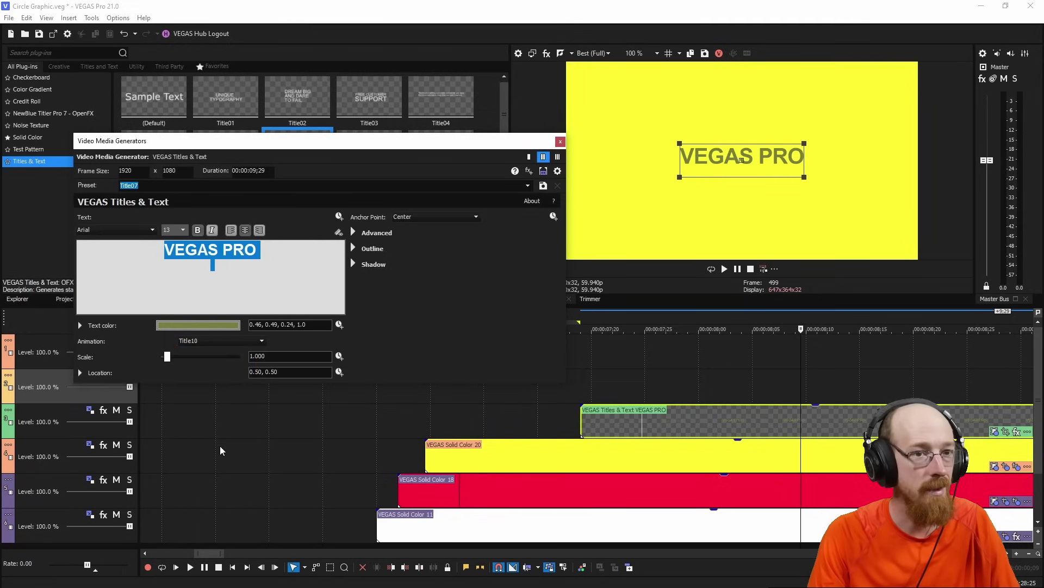
left_click_drag(759, 327, 788, 325)
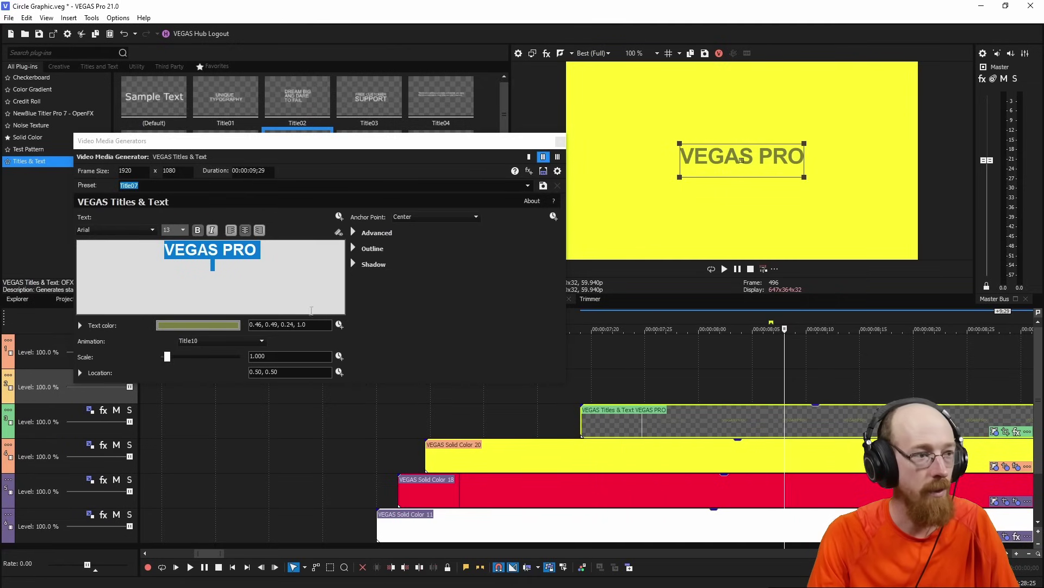
left_click(215, 269)
left_click(209, 265)
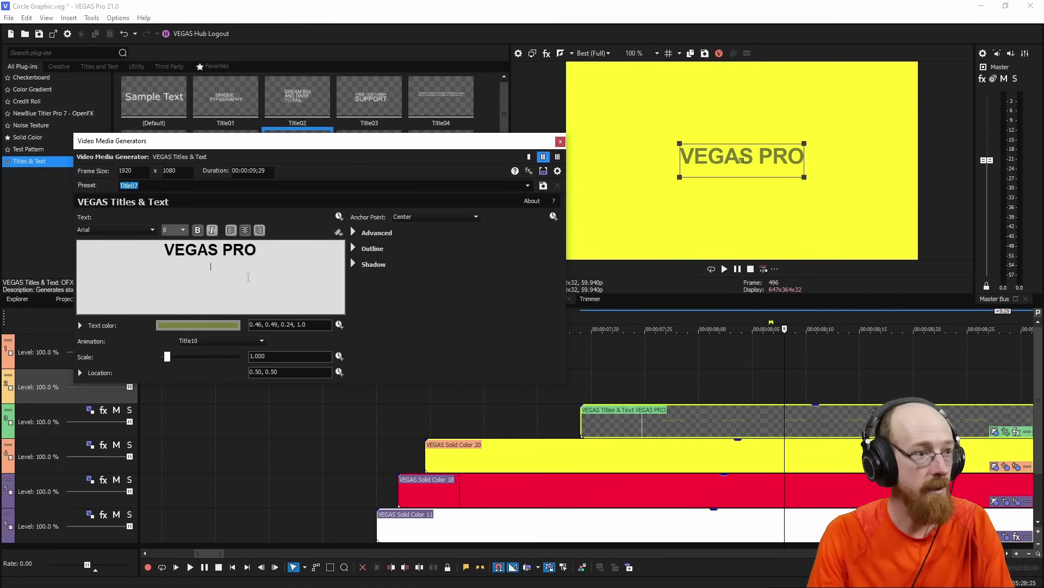
Remove the empty second line, select all the title text, and set its font to Arial Black
key("BackSpace")
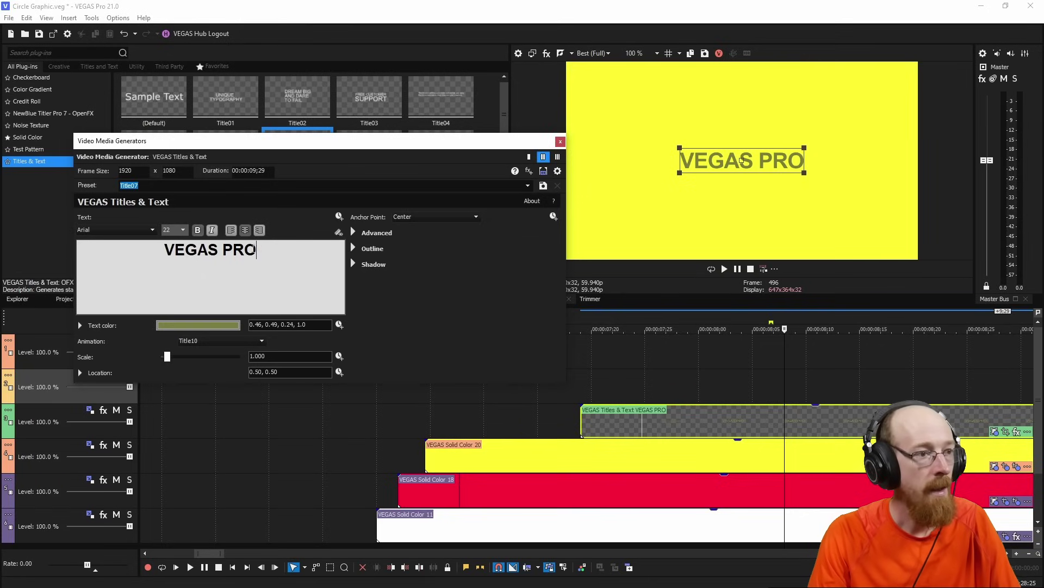
key("ctrl+a")
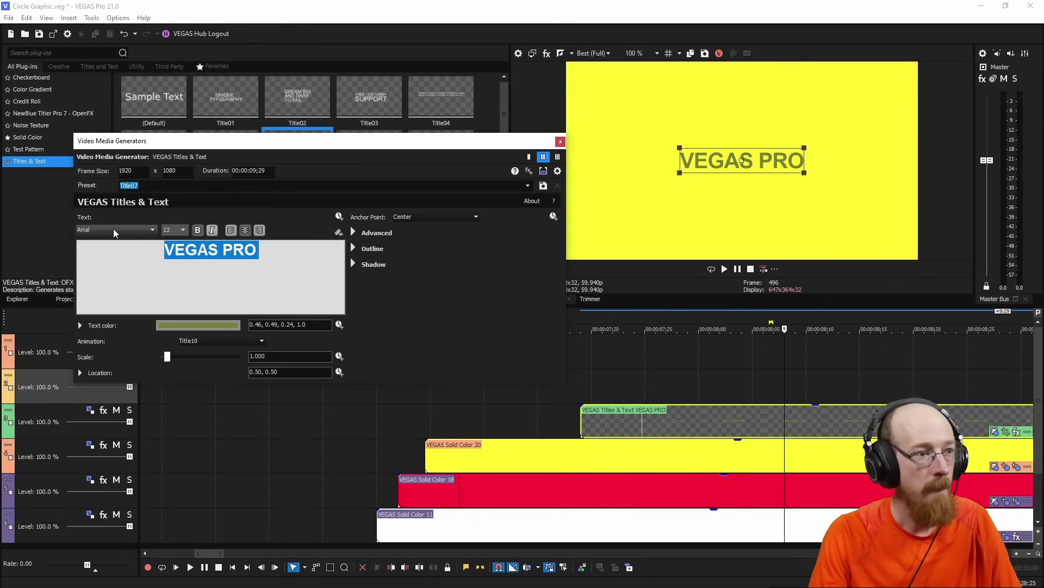
left_click(222, 251)
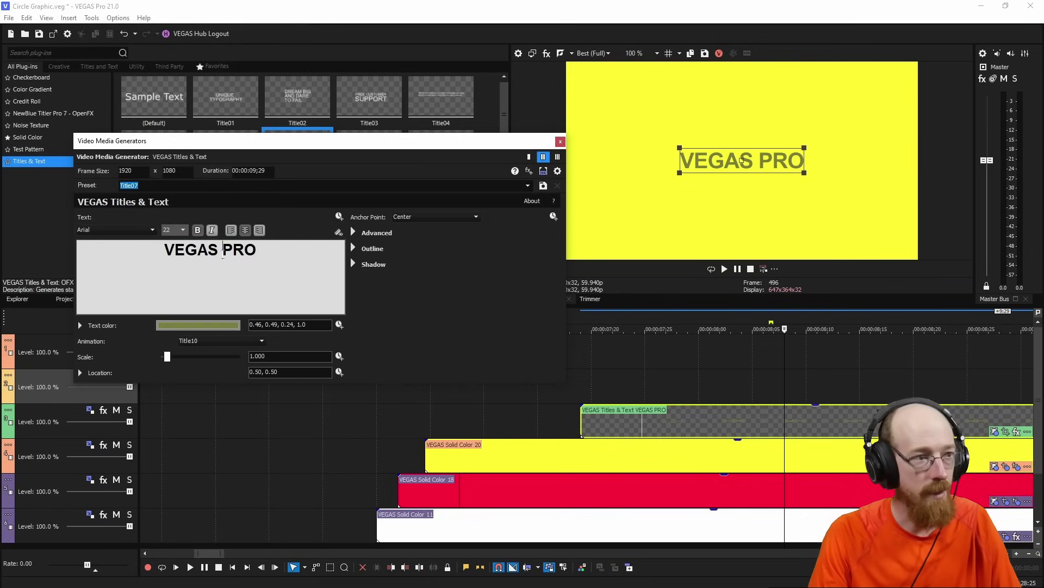
key("ctrl+a")
left_click(126, 232)
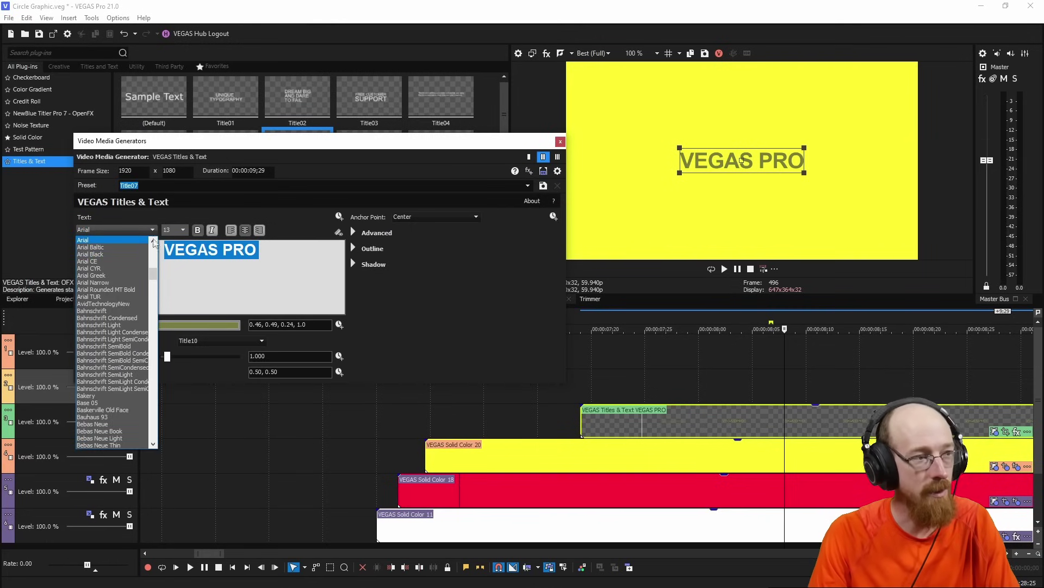
key("Down")
key("Return")
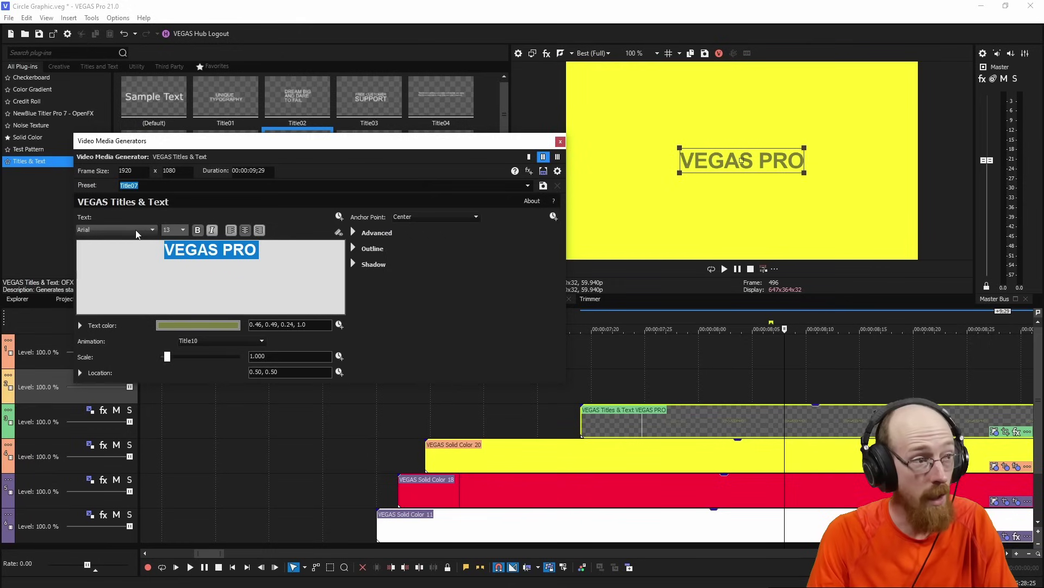
key("Down")
key("Down")
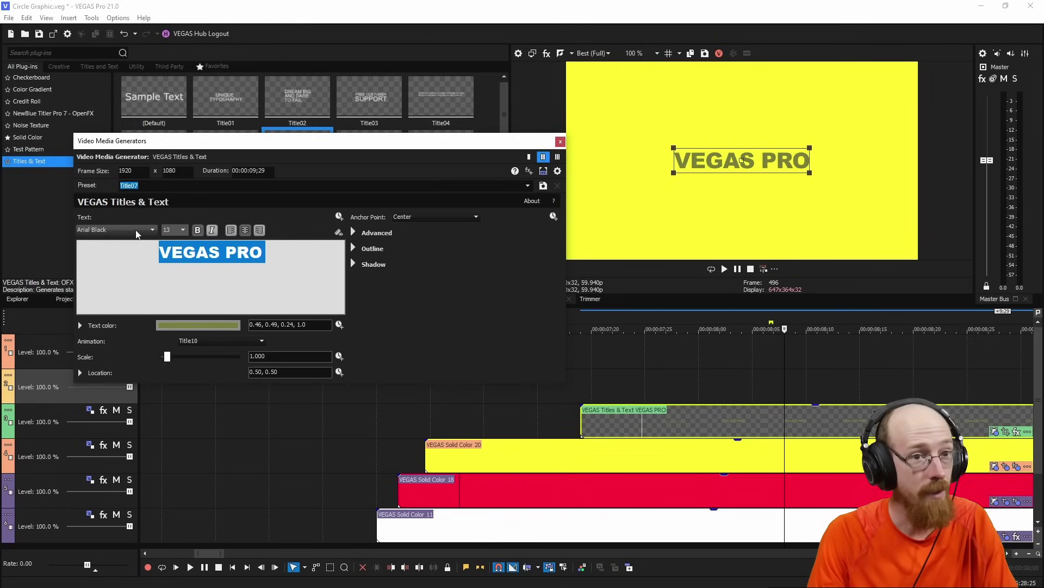
key("Up")
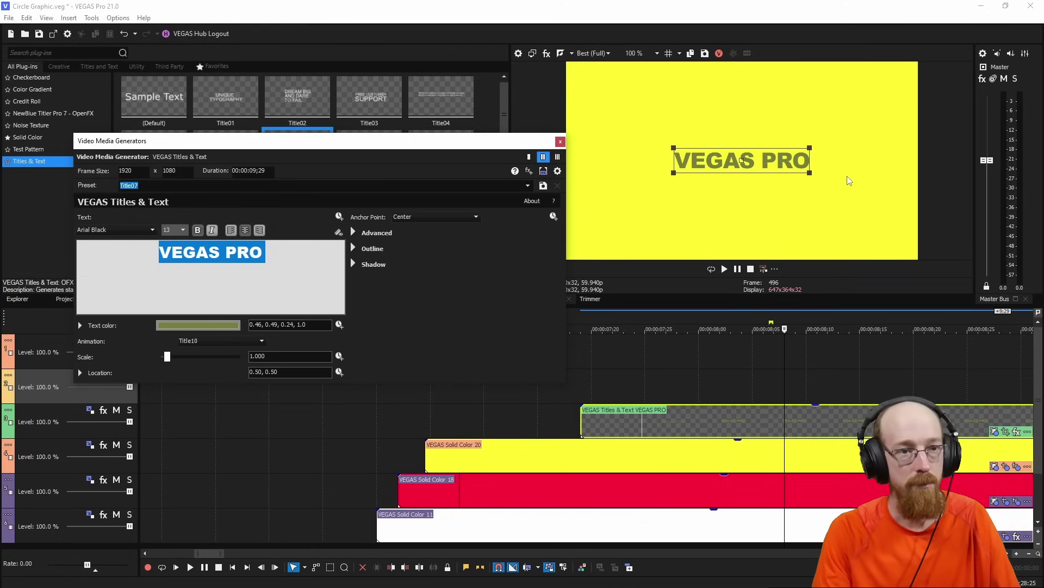
left_click(561, 141)
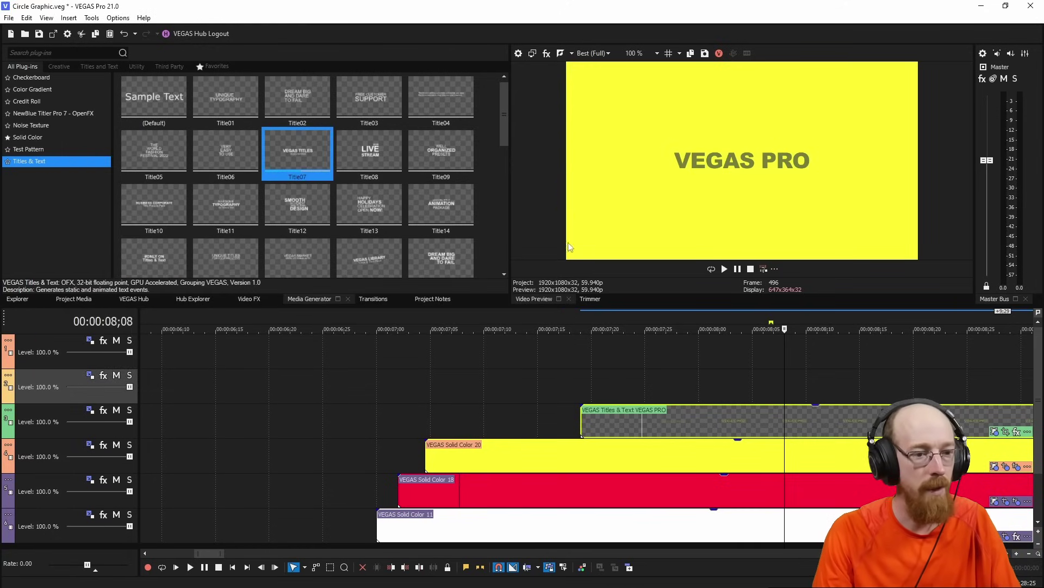
left_click_drag(215, 557, 178, 557)
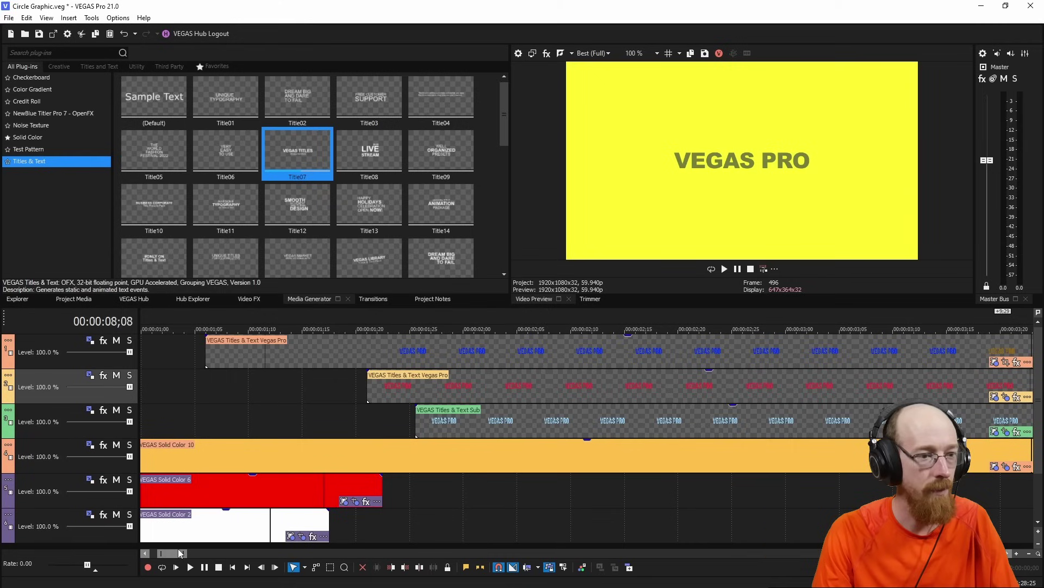
left_click(485, 419)
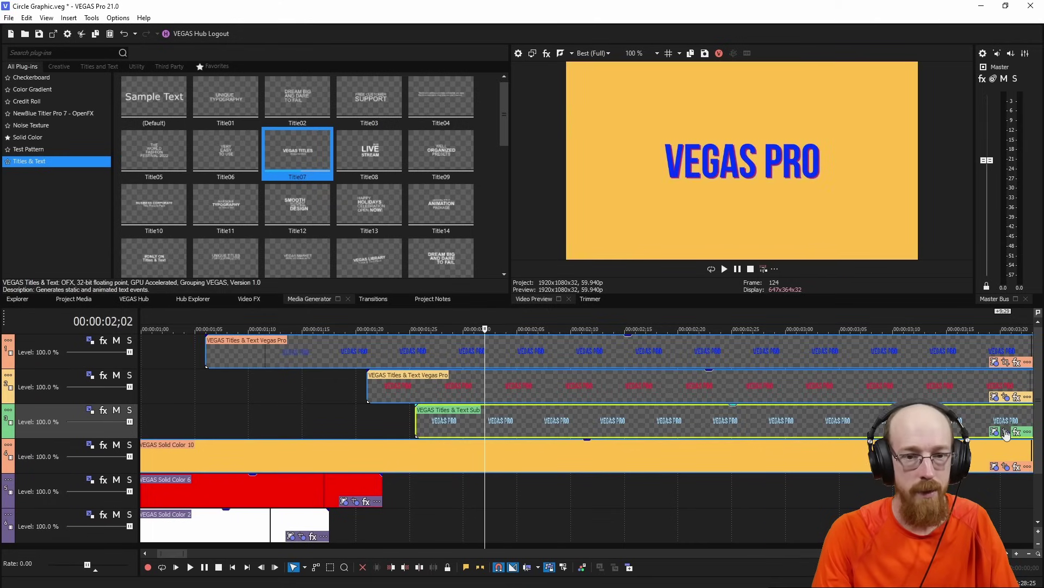
left_click(1005, 432)
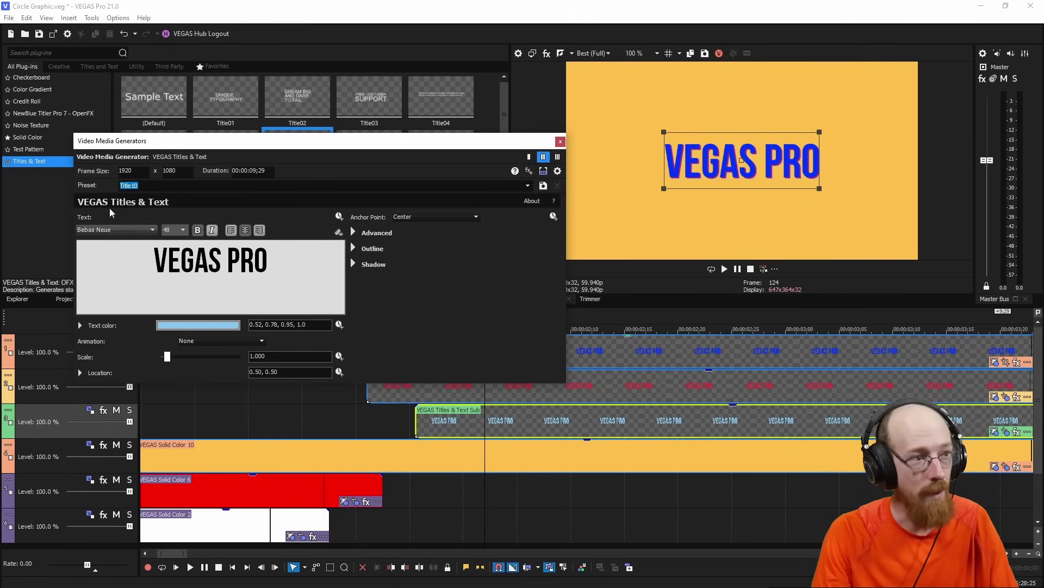
key("Escape")
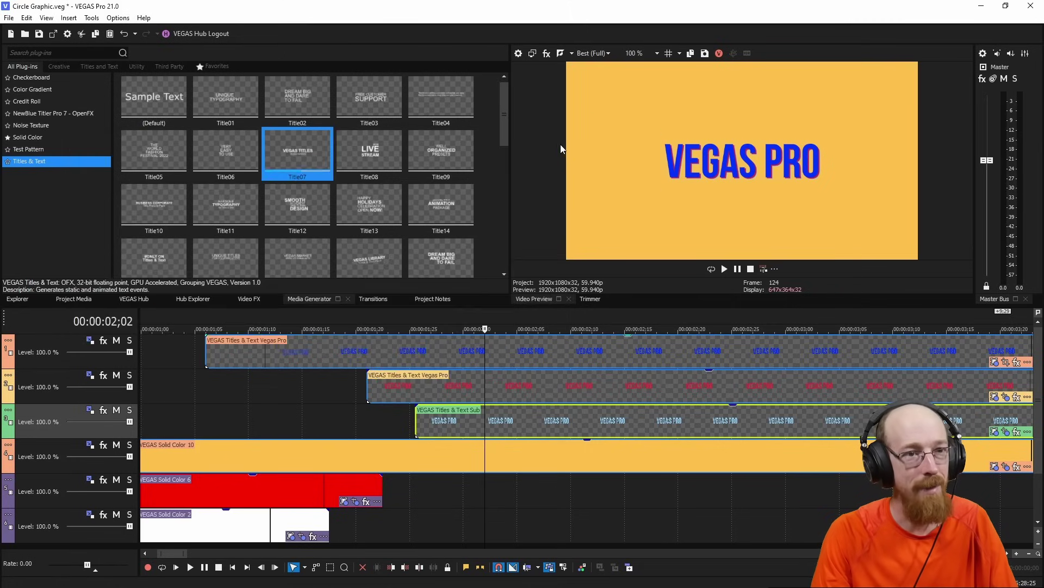
scroll(631, 471, "right", 10)
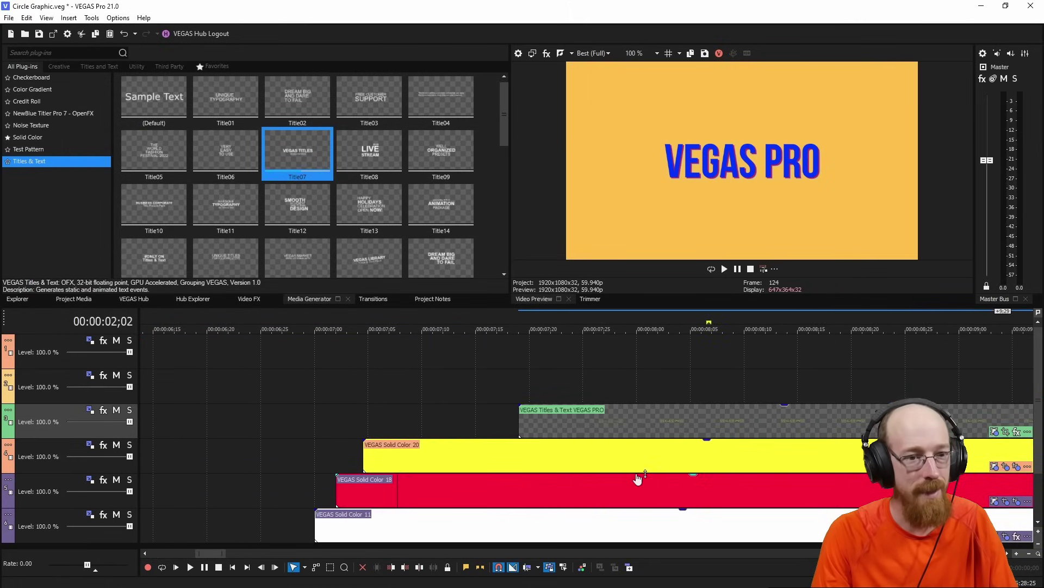
Darken the VEGAS PRO title's text colour to near-black (0.23, 0.23, 0.15) using HSL
left_click(615, 321)
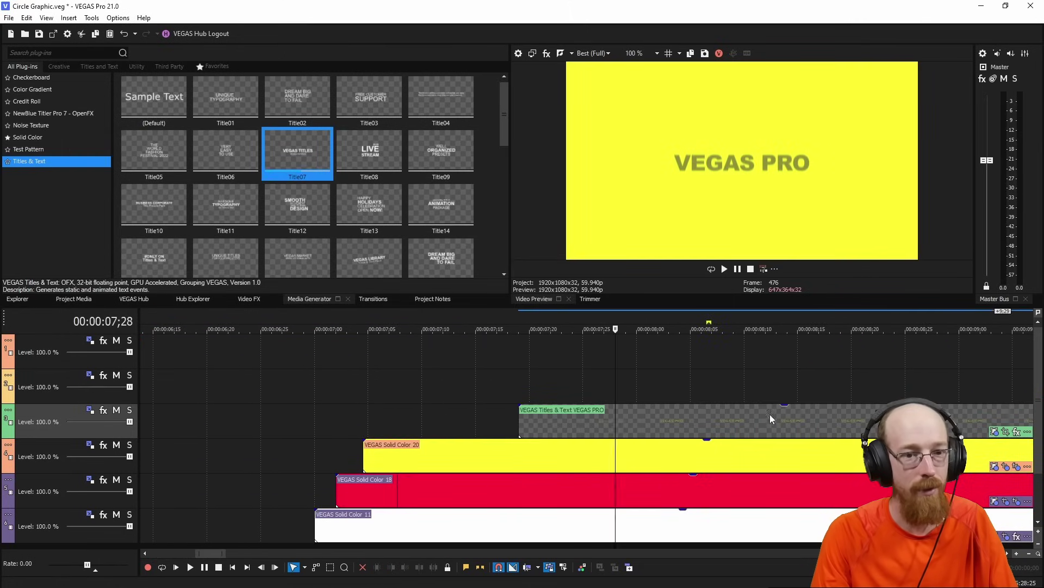
left_click(662, 319)
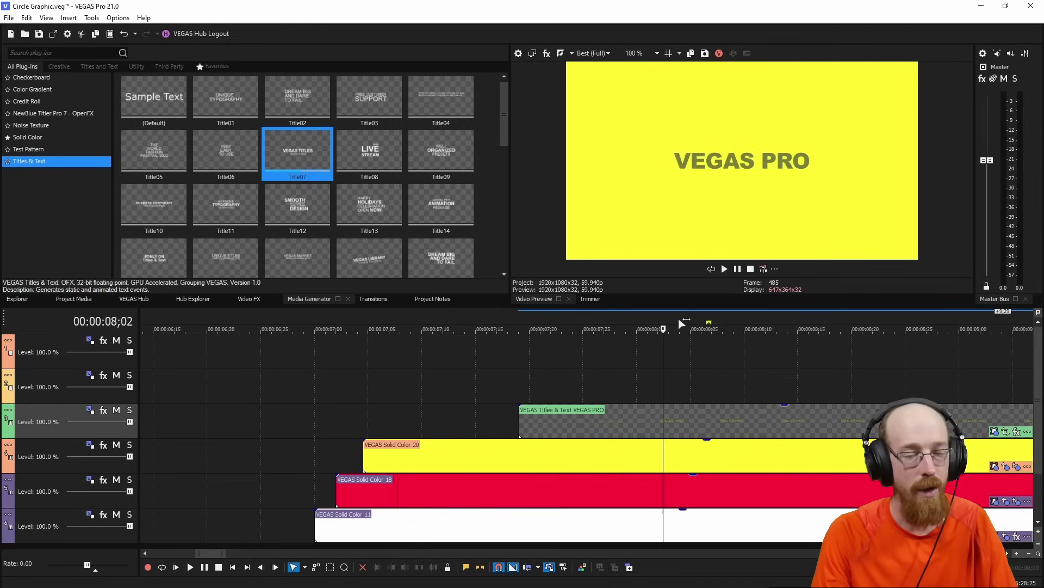
left_click(994, 431)
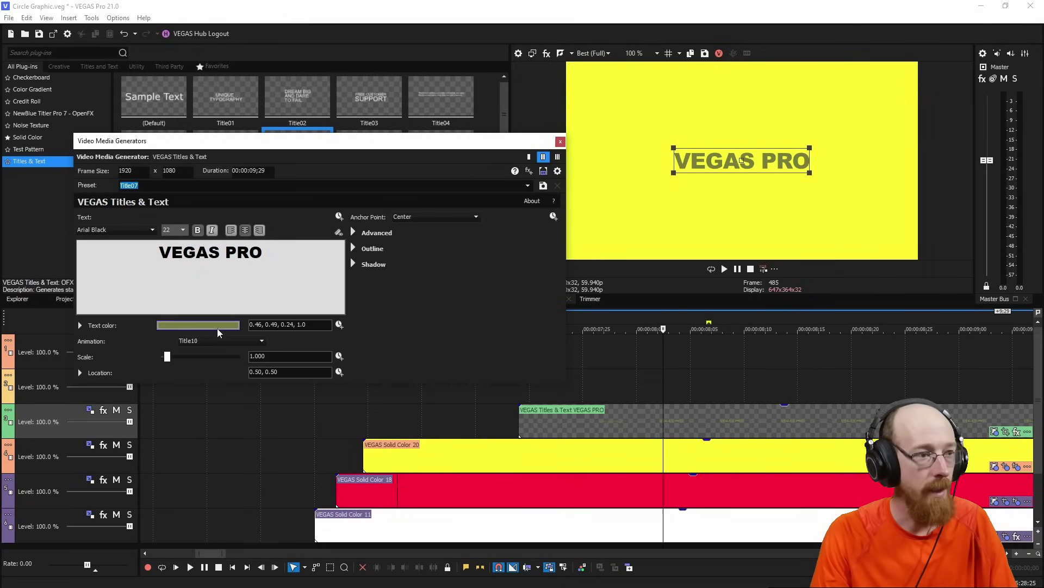
left_click(201, 325)
left_click_drag(236, 407, 230, 408)
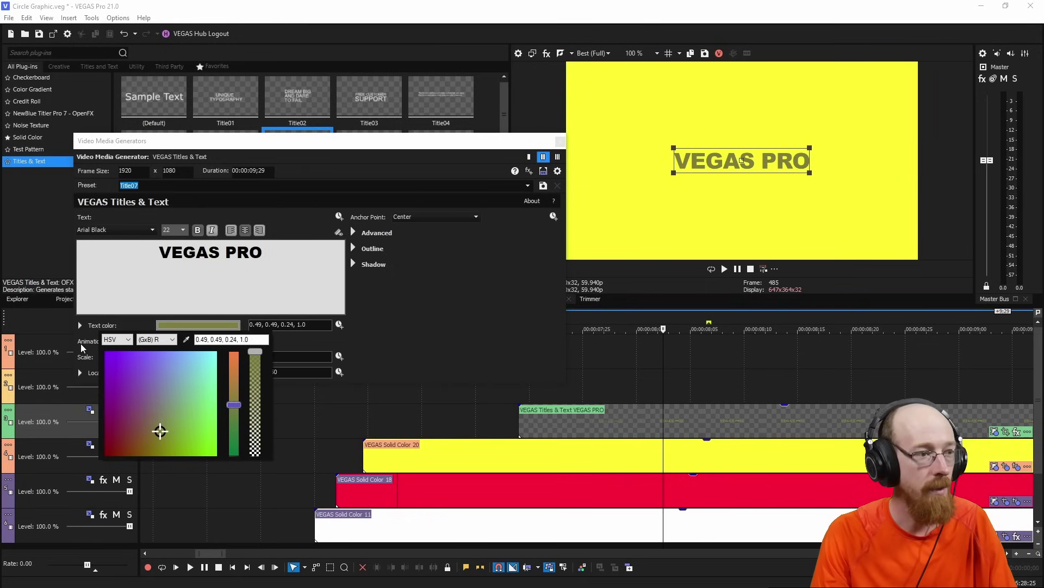
left_click(118, 339)
left_click(126, 364)
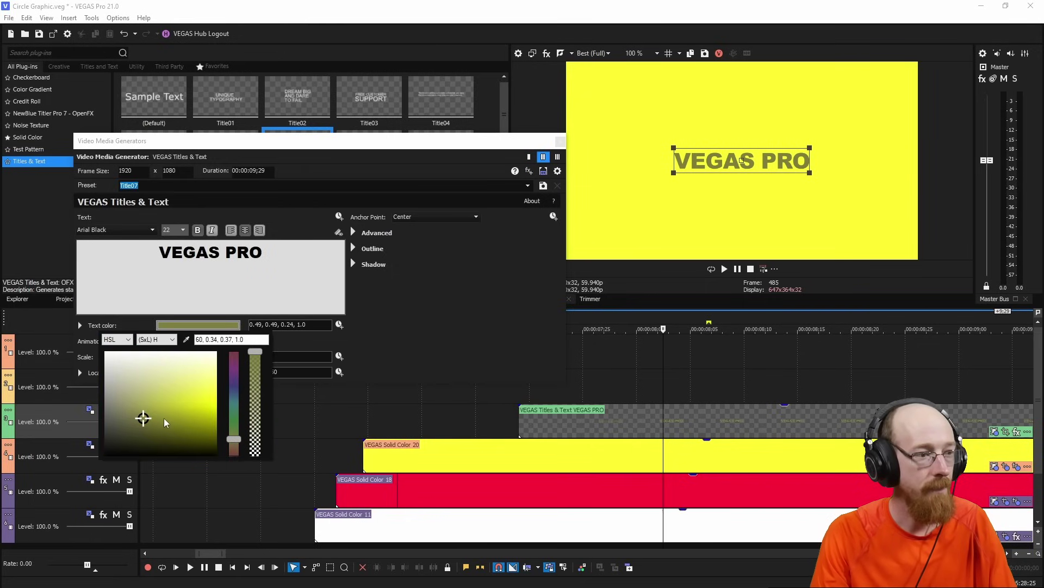
left_click_drag(141, 422, 130, 439)
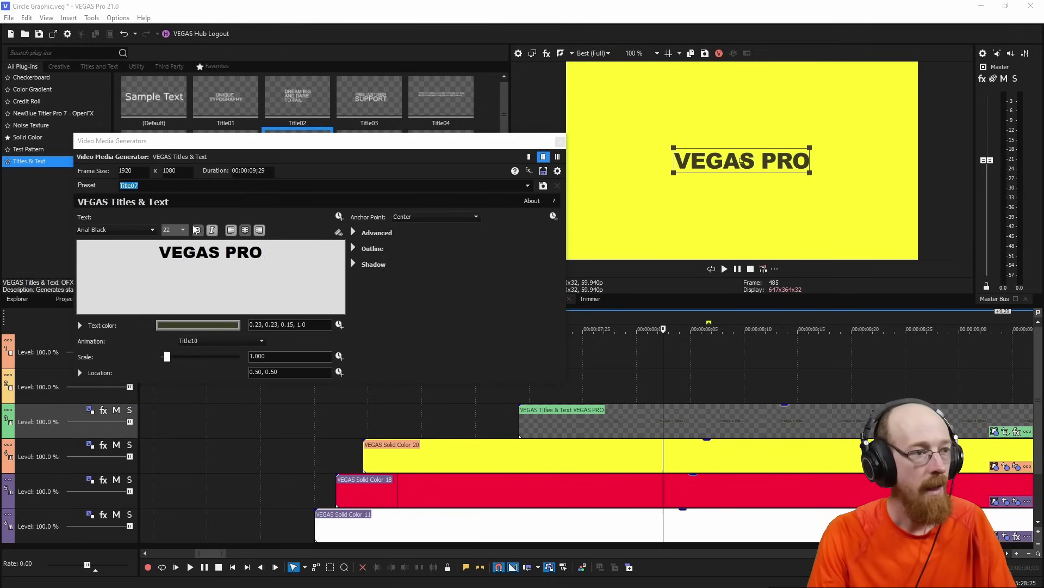
Set the whole VEGAS PRO text to font size 36 and close the title settings
triple_click(245, 252)
left_click(182, 230)
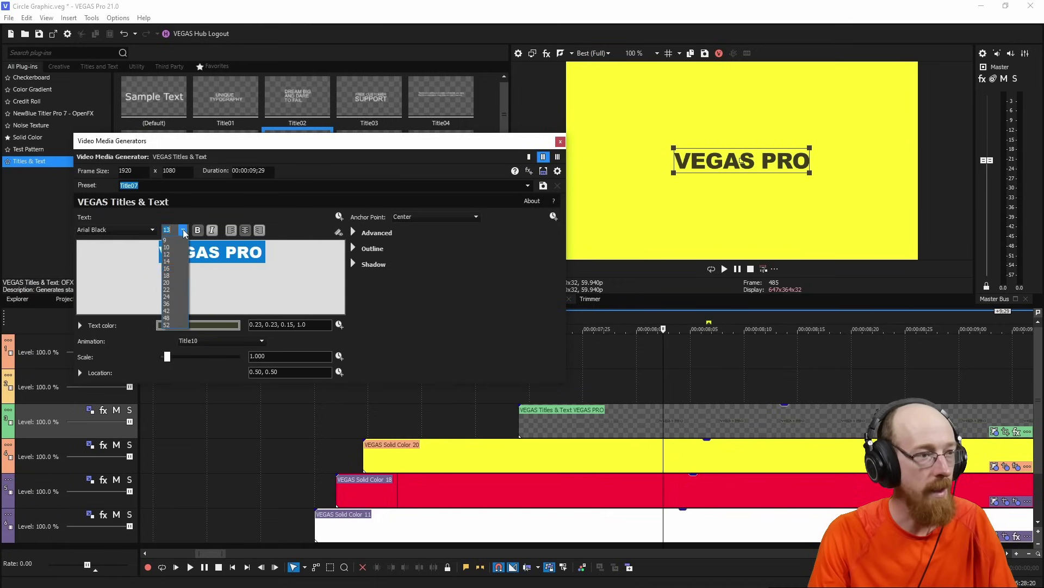
left_click(177, 303)
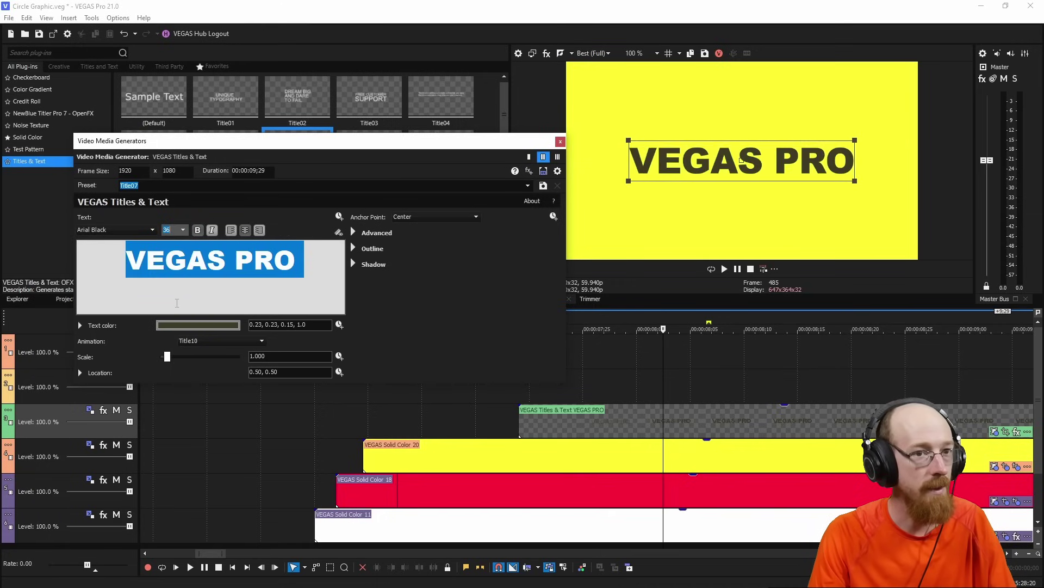
left_click(559, 142)
scroll(576, 344, "down", 5)
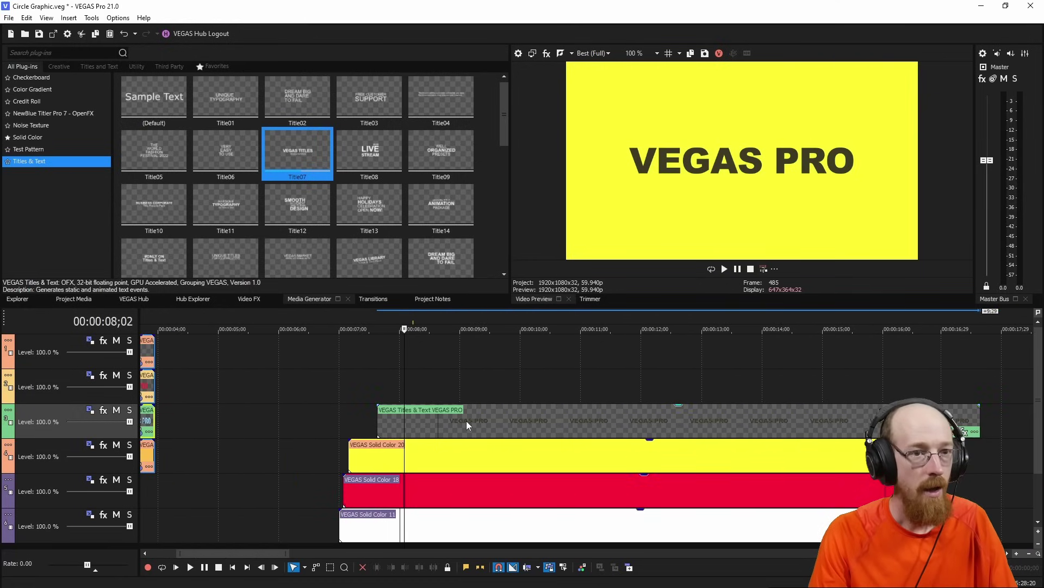
Paste a new independent copy of the VEGAS PRO title clip onto track 2
left_click(464, 416)
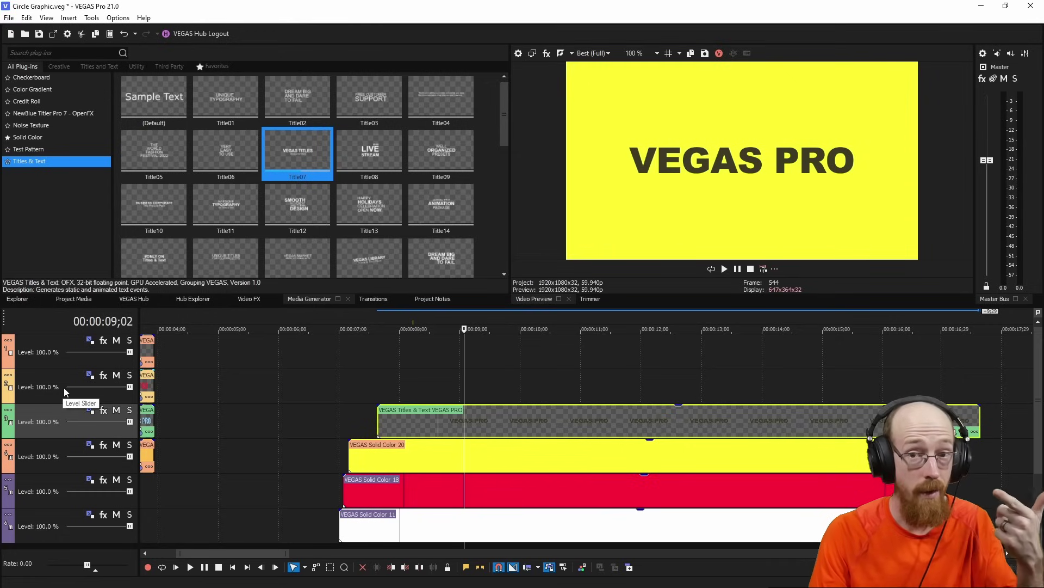
left_click(447, 392)
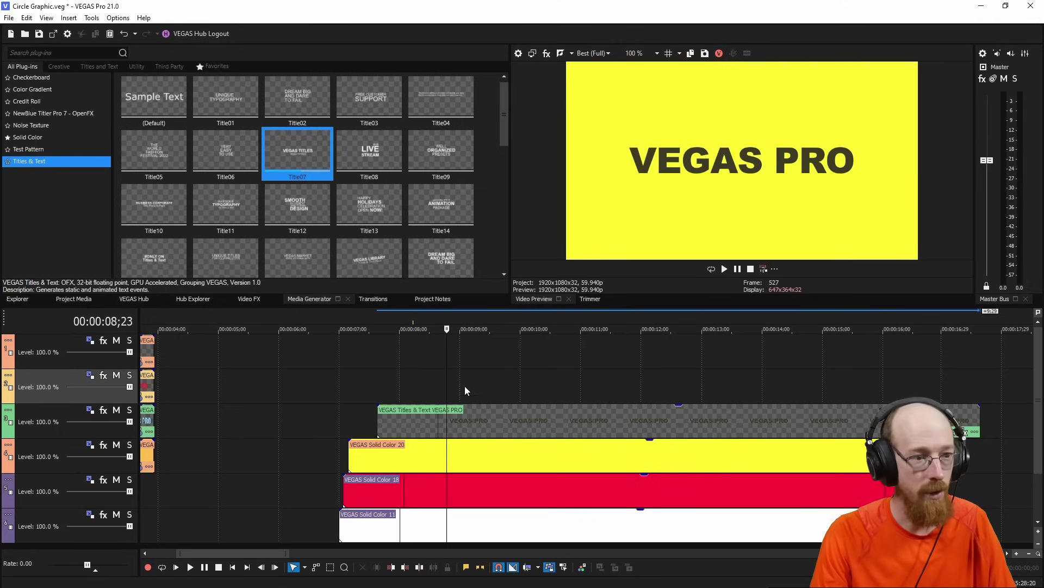
key("ctrl+v")
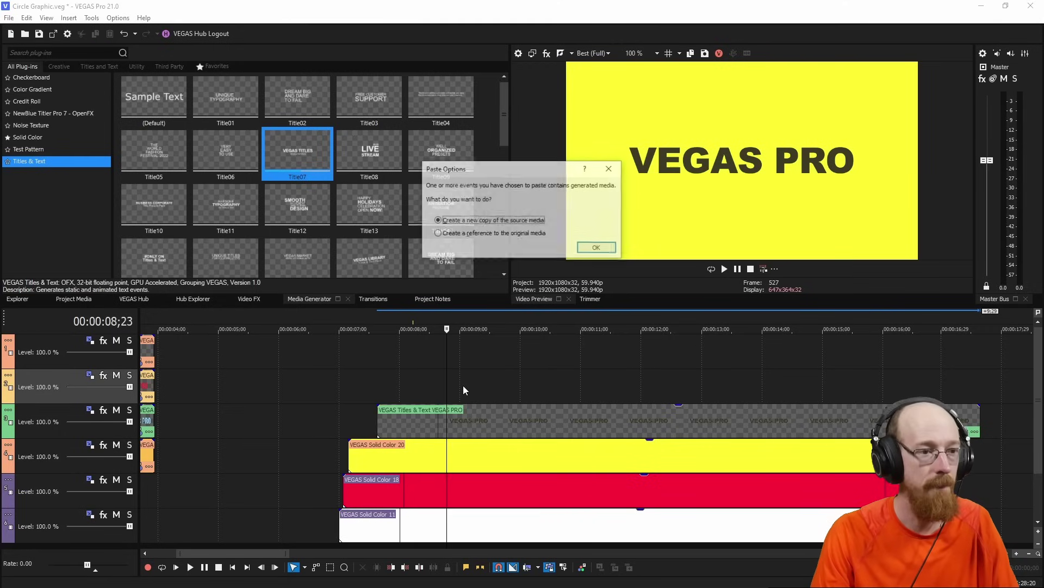
left_click(598, 248)
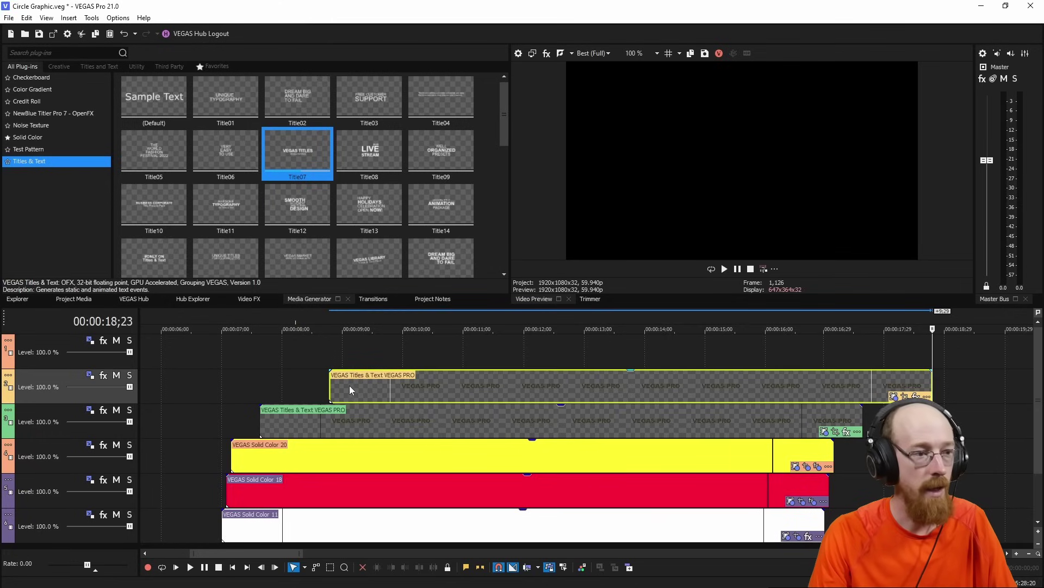
Adjust the pasted title's start time and move its track beneath the original title's track
left_click(303, 321)
left_click_drag(429, 381, 355, 366)
left_click_drag(267, 315, 298, 352)
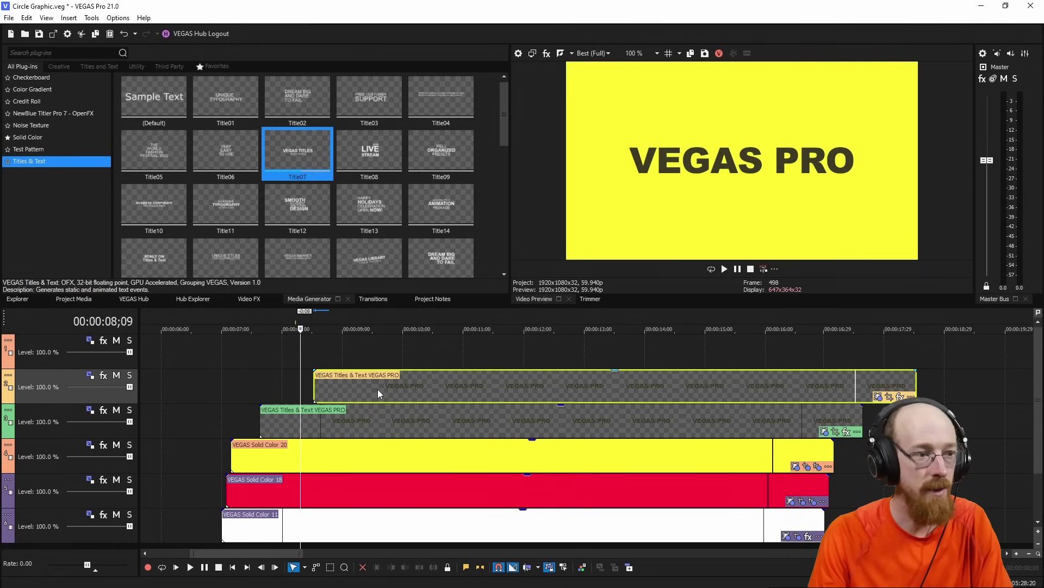
left_click_drag(378, 389, 369, 392)
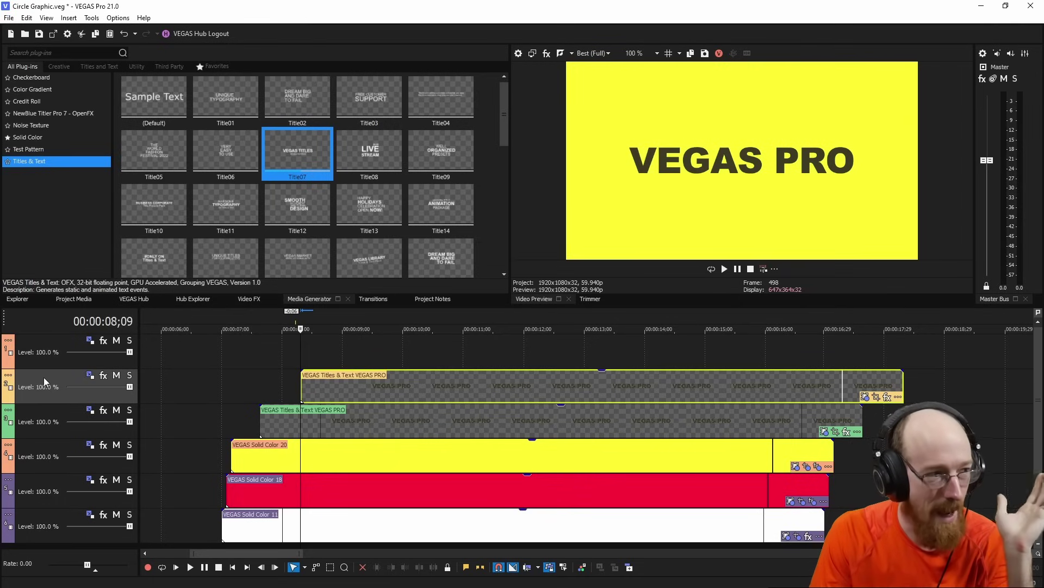
left_click_drag(43, 377, 60, 436)
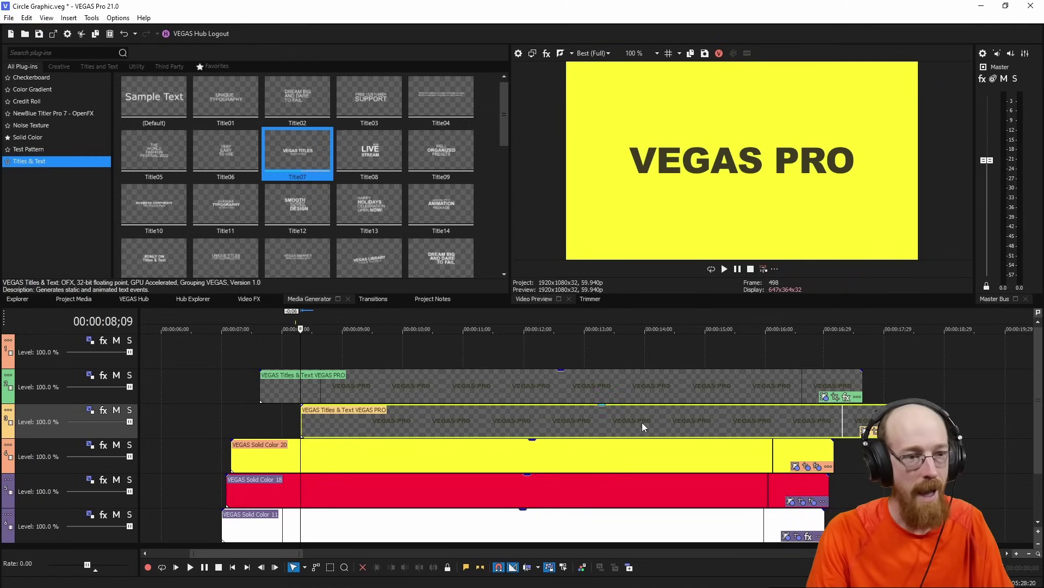
Mute the upper title track and remove the animation from the lower title copy at 8;27
left_click(117, 375)
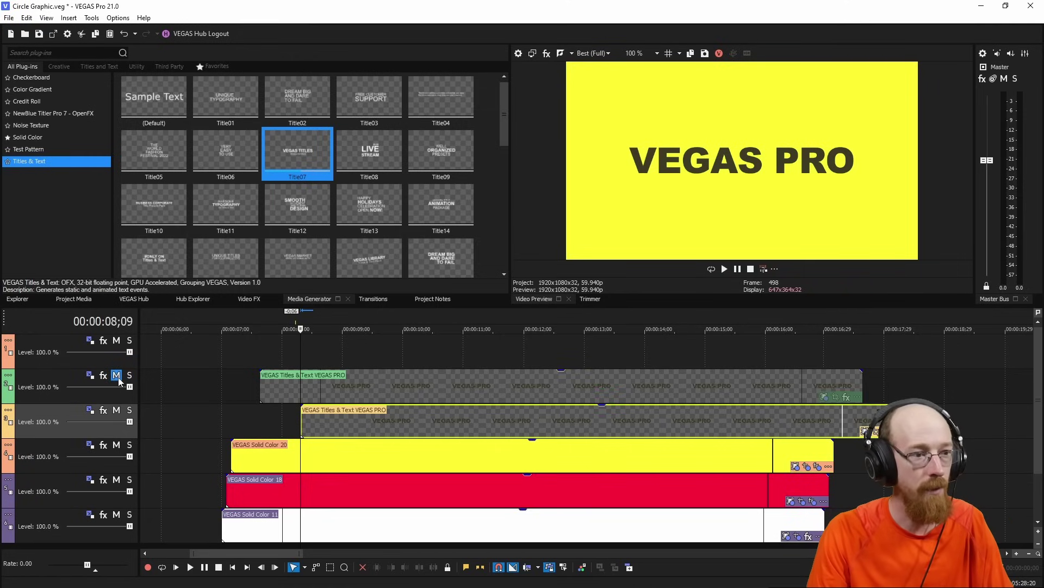
left_click(336, 340)
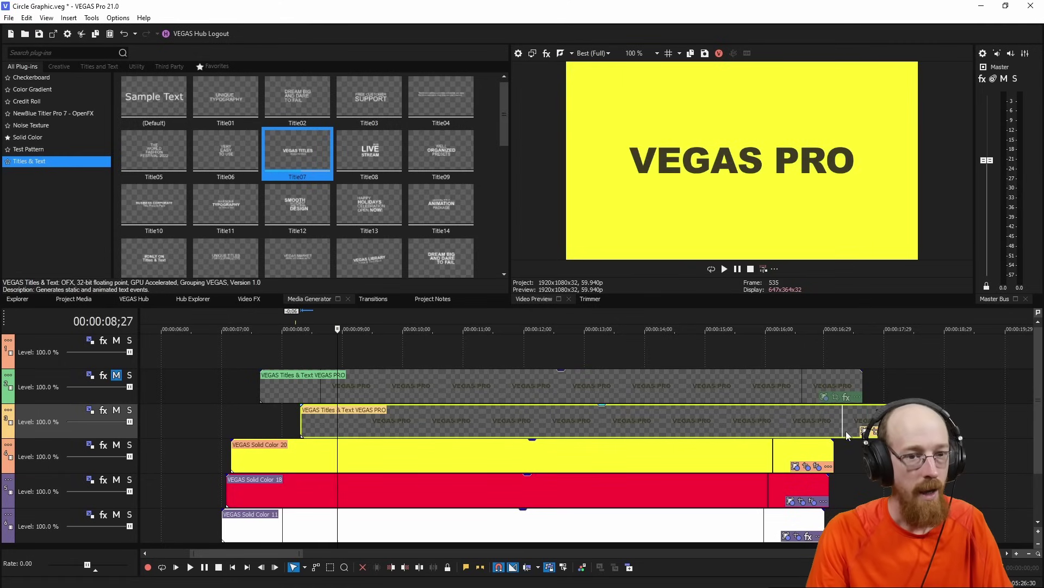
left_click(866, 430)
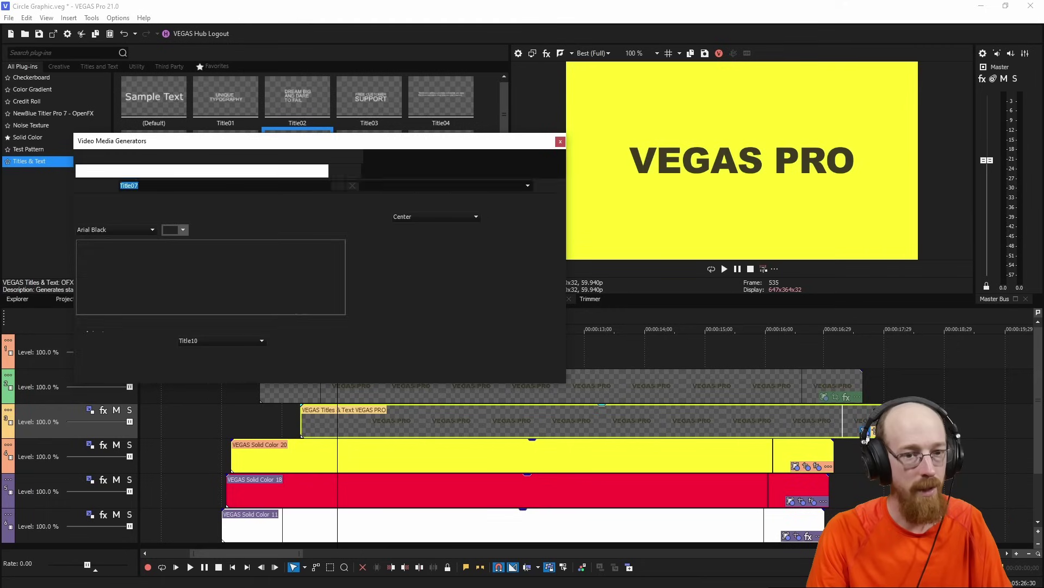
left_click(196, 343)
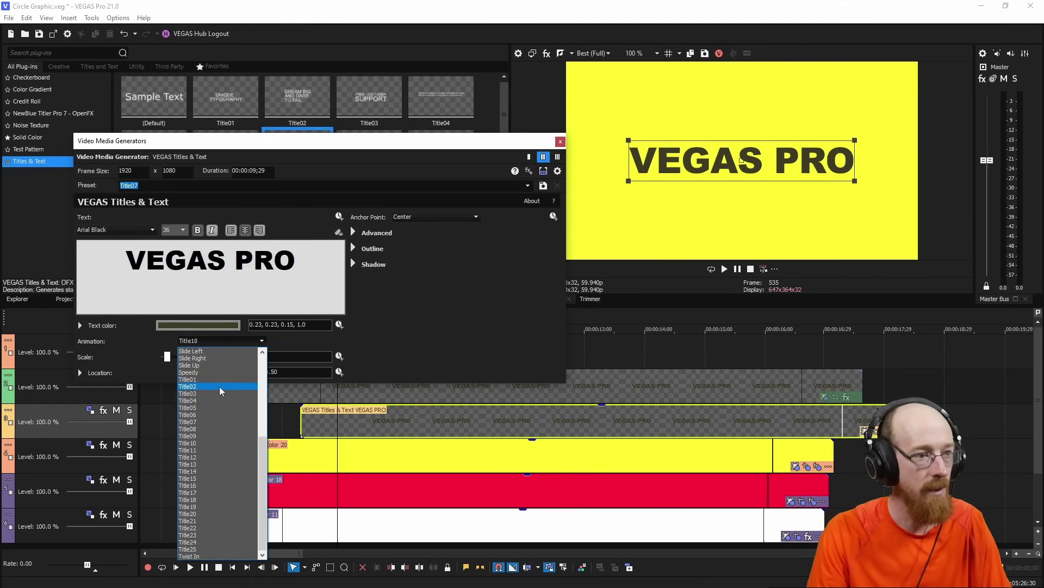
scroll(226, 384, "up", 7)
left_click(219, 354)
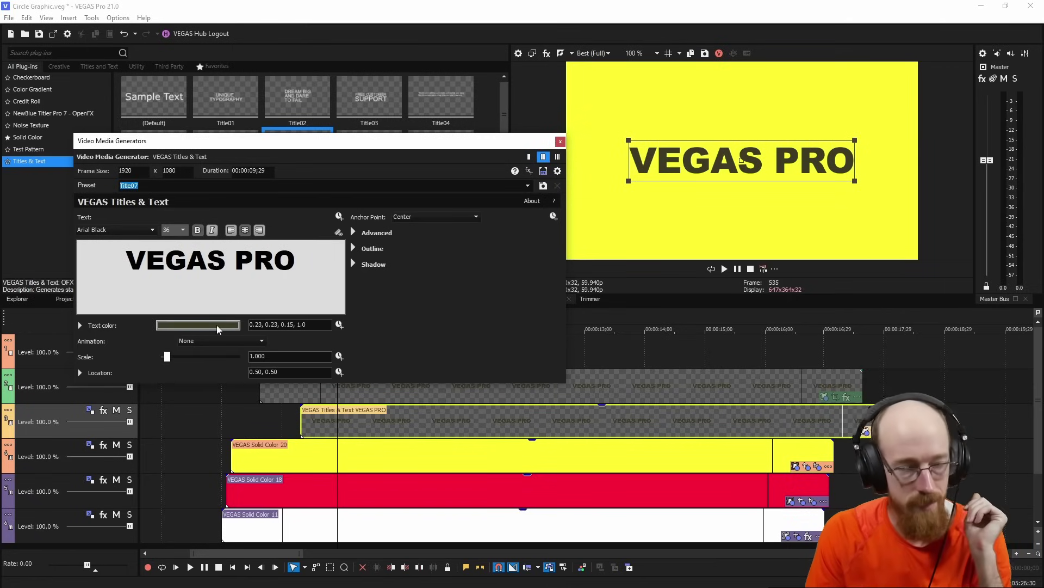
Make the lower title copy's text red (0.84, 0.23, 0.15) and unmute the dark title track
left_click(217, 325)
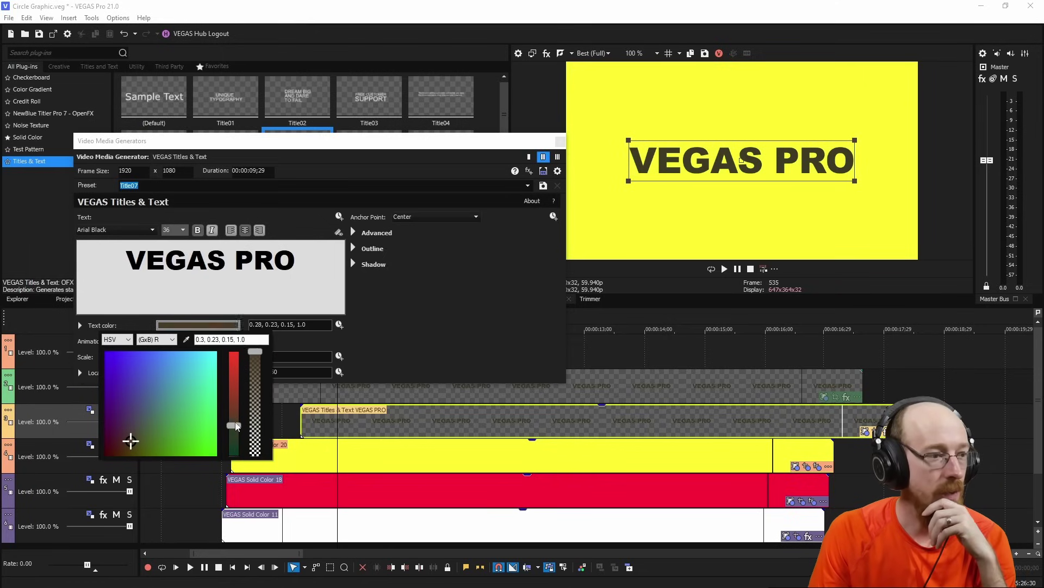
left_click_drag(234, 430, 238, 371)
left_click(133, 443)
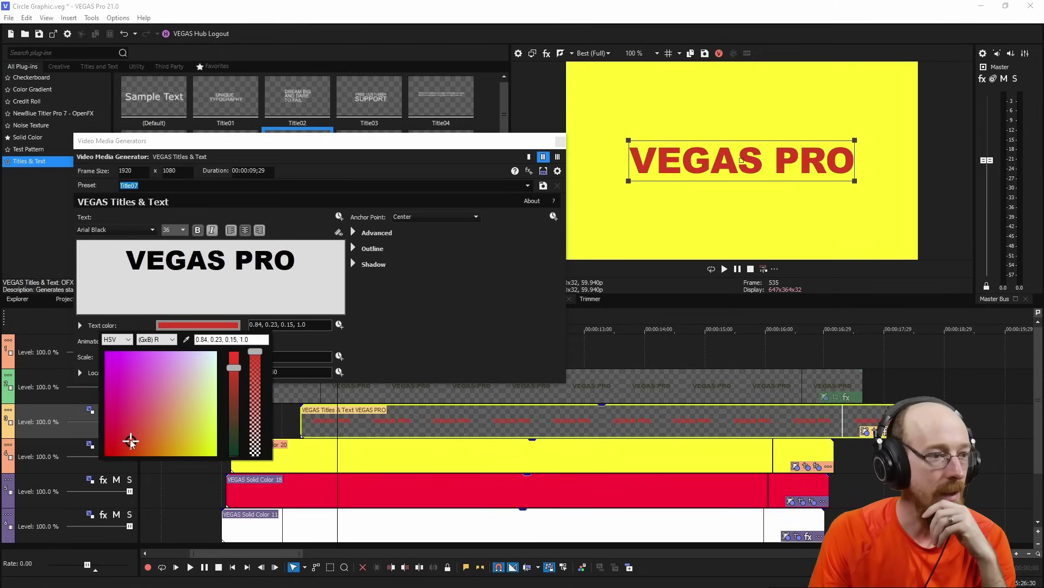
left_click(590, 174)
left_click(561, 141)
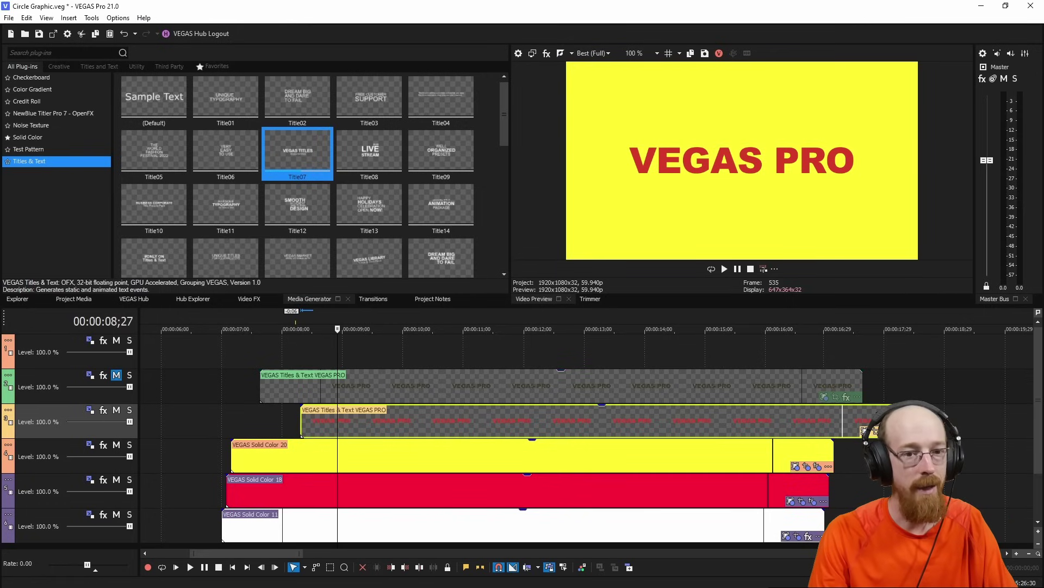
left_click(116, 375)
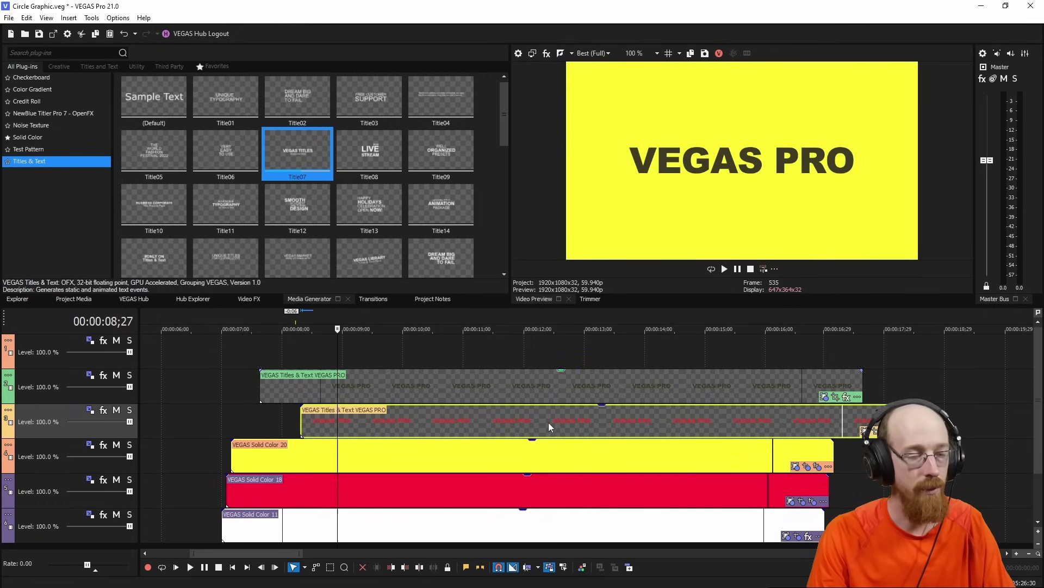
In Pan/Crop, offset the red title slightly right and down at frame 13 (X 969.7, Y 546.5)
left_click(865, 432)
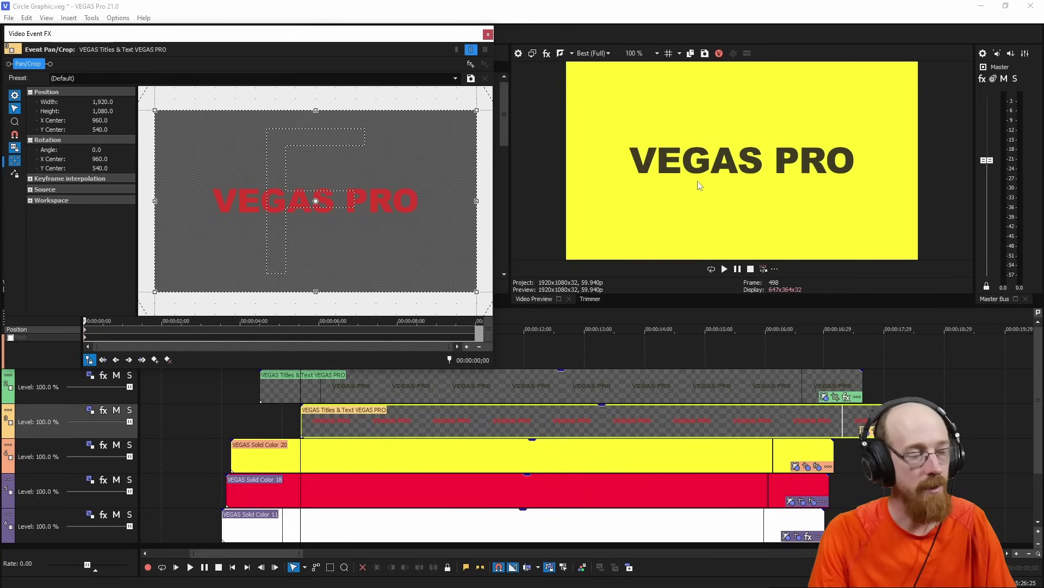
left_click_drag(85, 320, 102, 329)
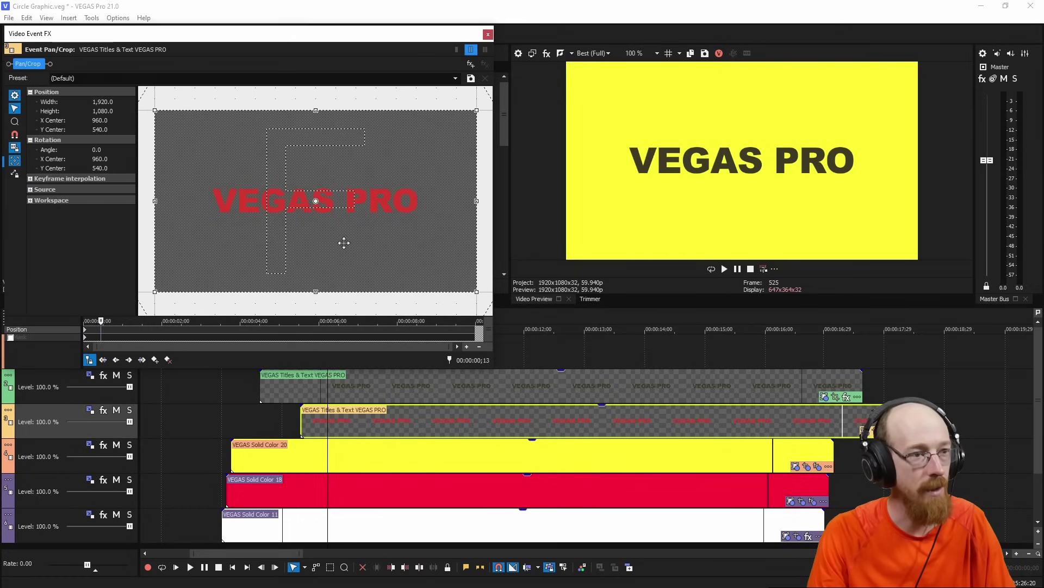
left_click_drag(344, 243, 347, 245)
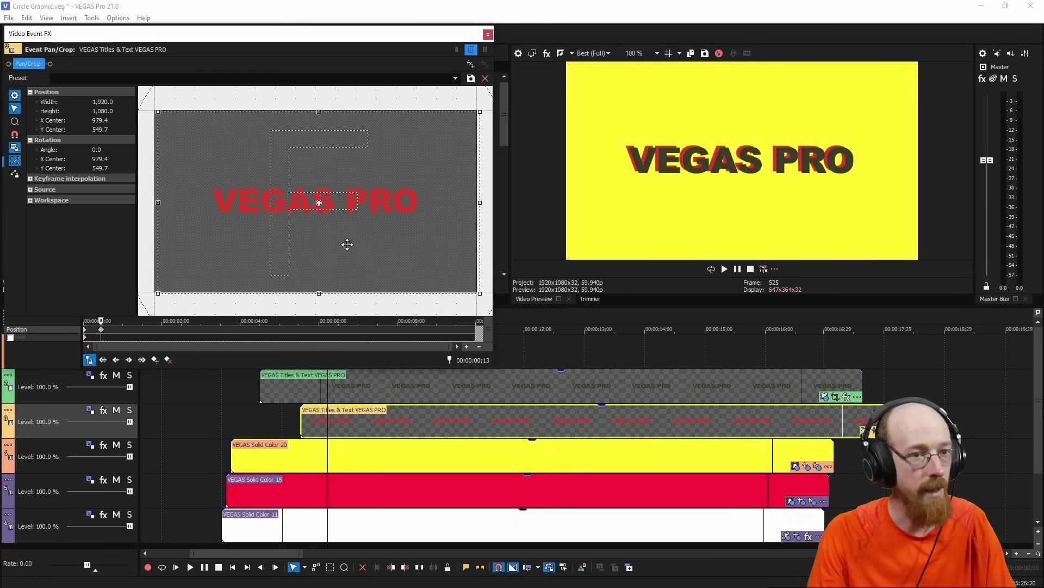
left_click_drag(347, 244, 345, 244)
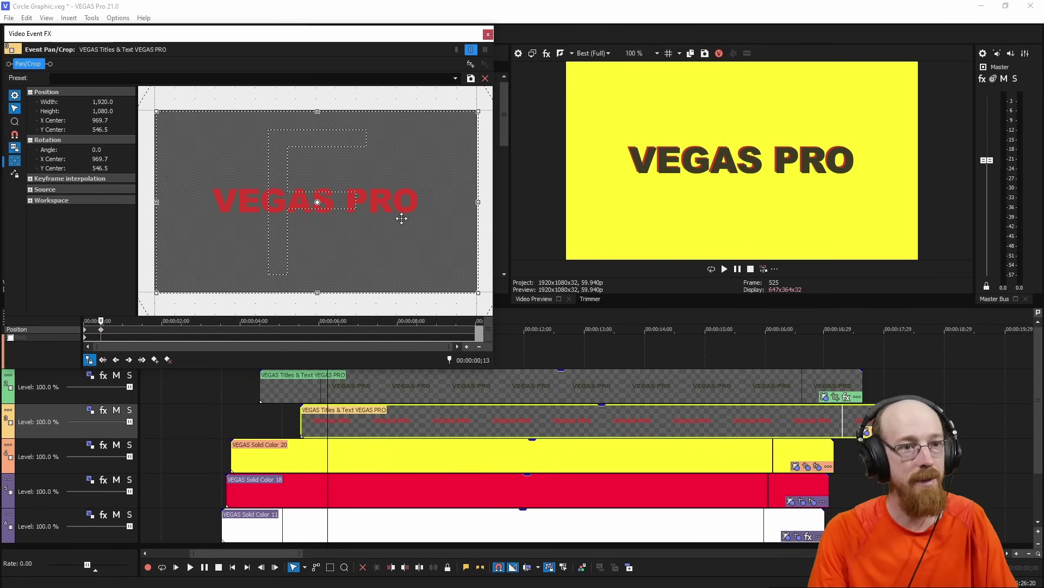
Preview the red title's offset animation from the clip start
left_click(300, 433)
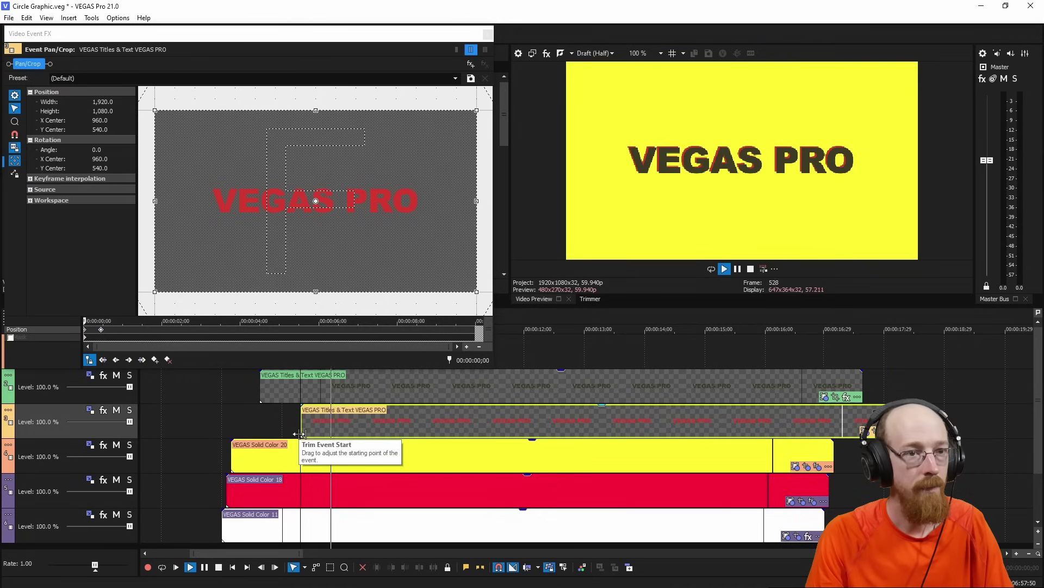
key("space")
key("space")
key("space")
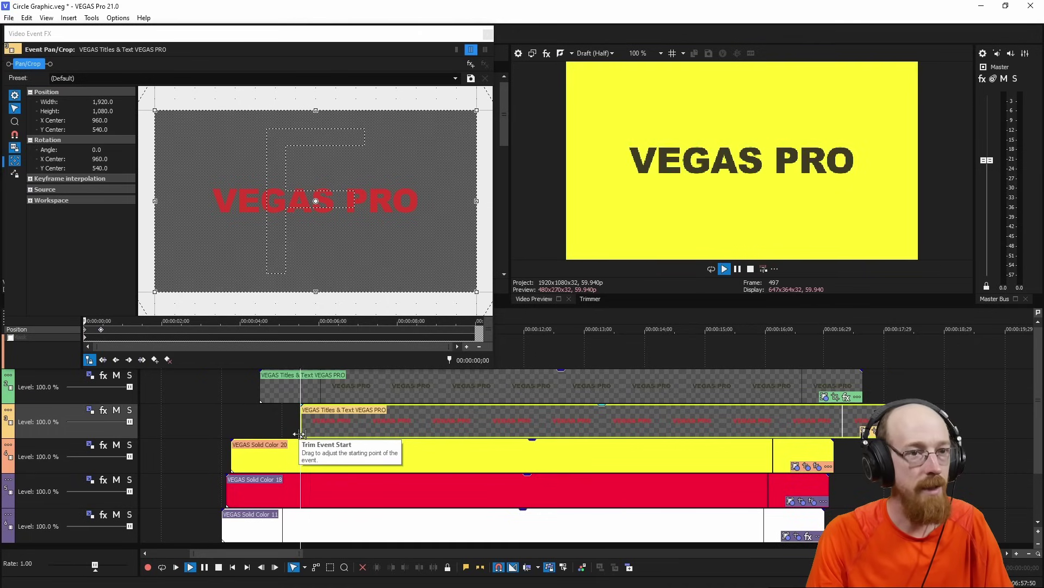
key("space")
left_click(260, 384)
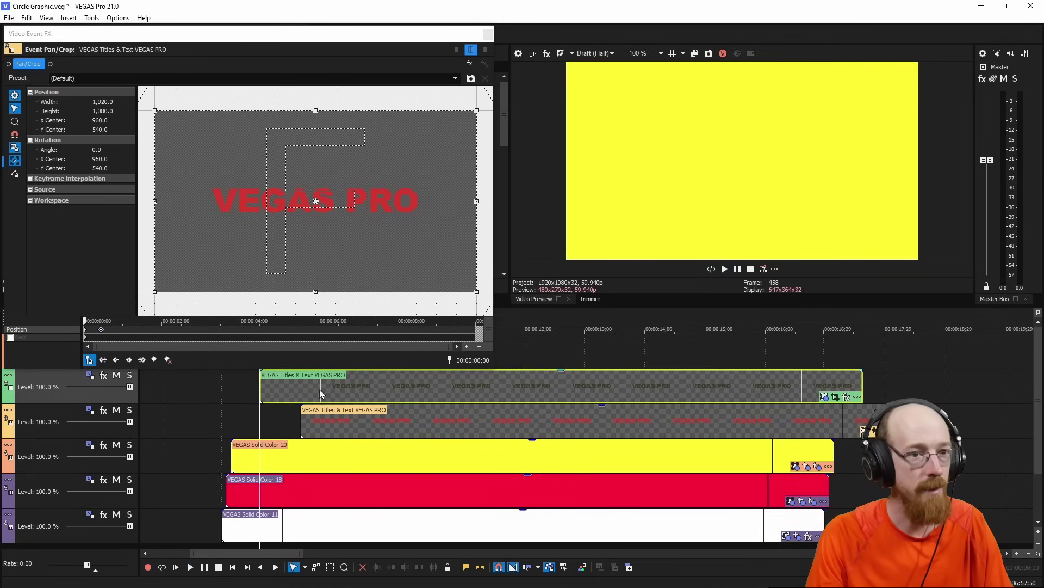
key("space")
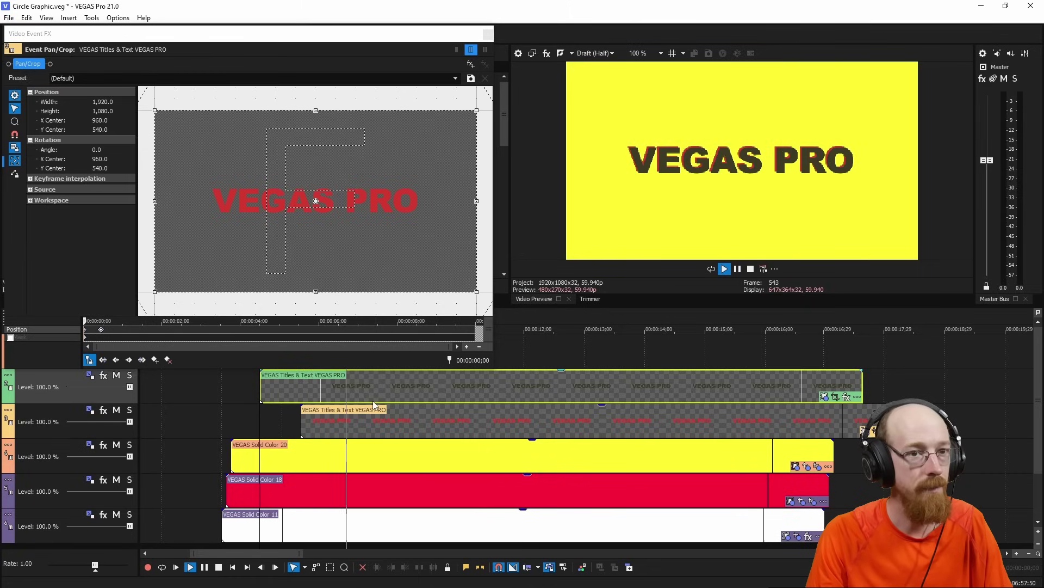
key("space")
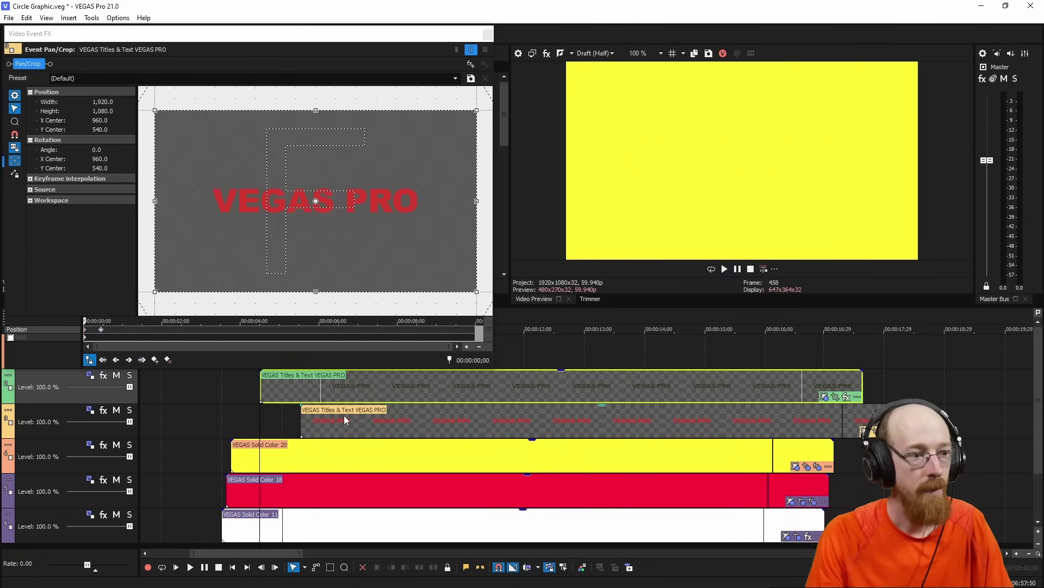
Start the red title clip slightly earlier and preview the title animation again
left_click_drag(329, 420, 326, 426)
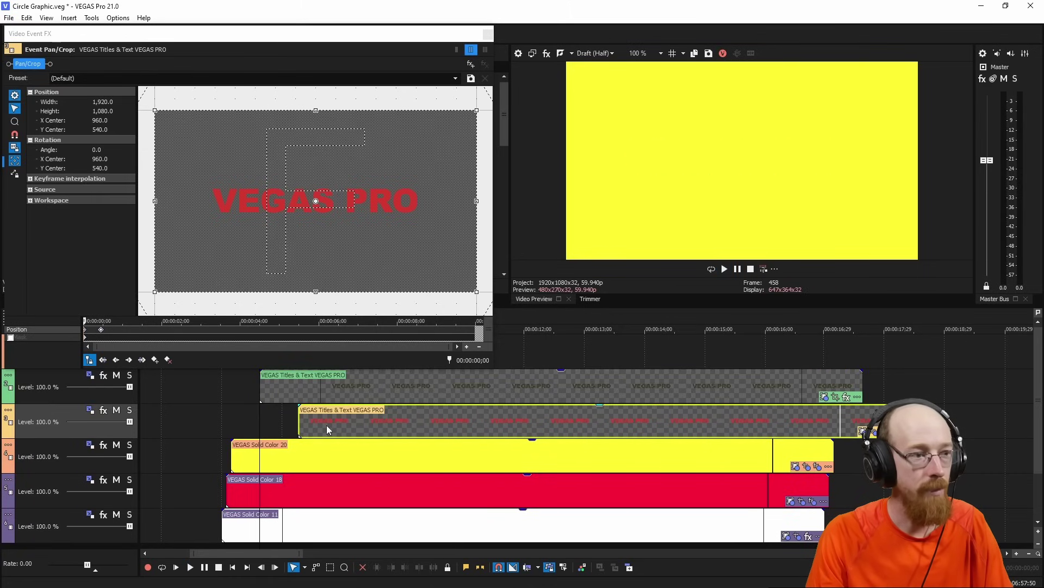
left_click(102, 330)
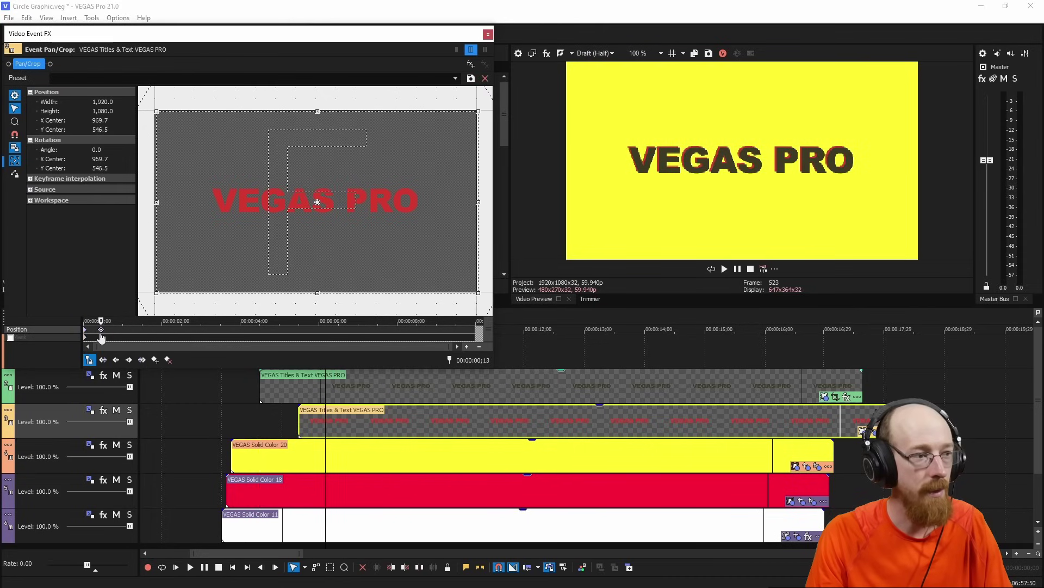
left_click_drag(452, 346, 173, 333)
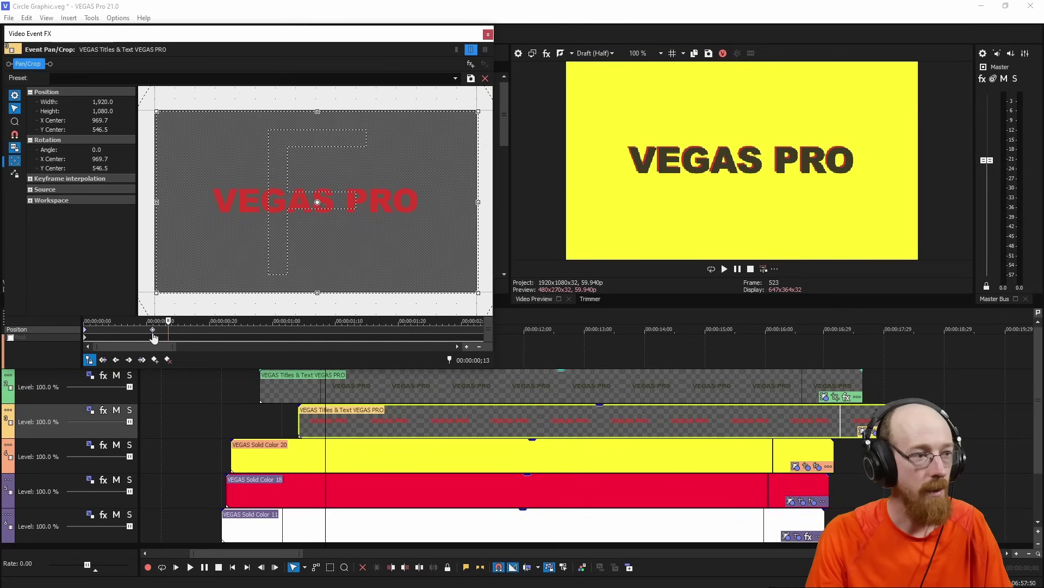
left_click(260, 386)
key("space")
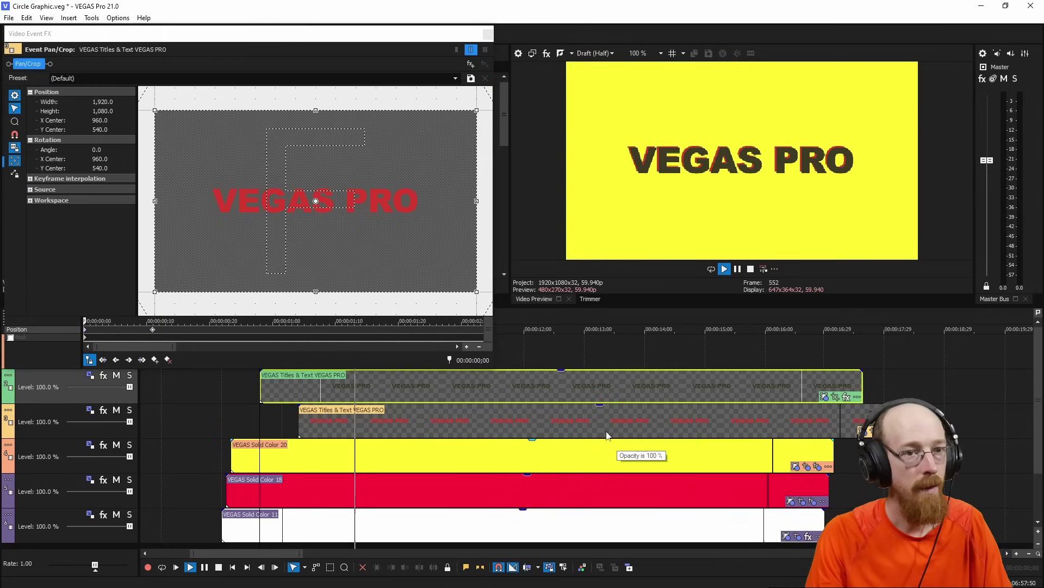
key("space")
Paste an independent copy of the red title and move its track below the other titles
left_click(488, 34)
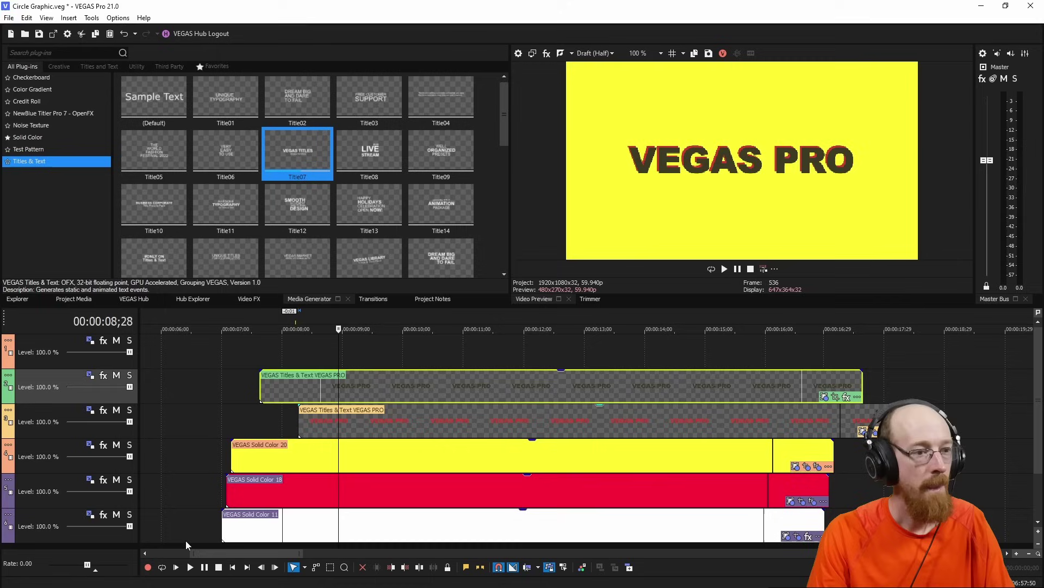
left_click(390, 422)
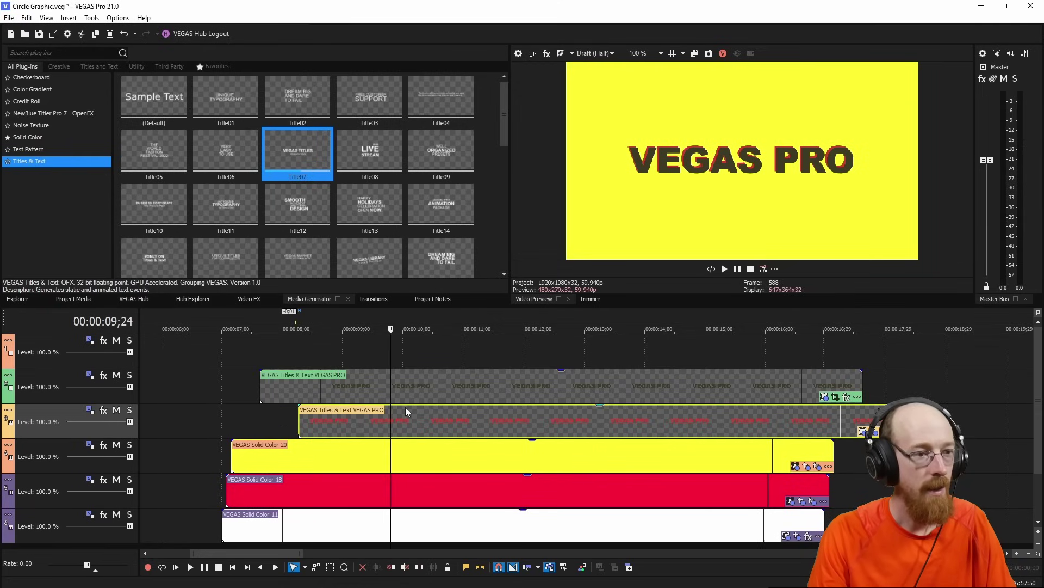
left_click(315, 357)
key("ctrl+v")
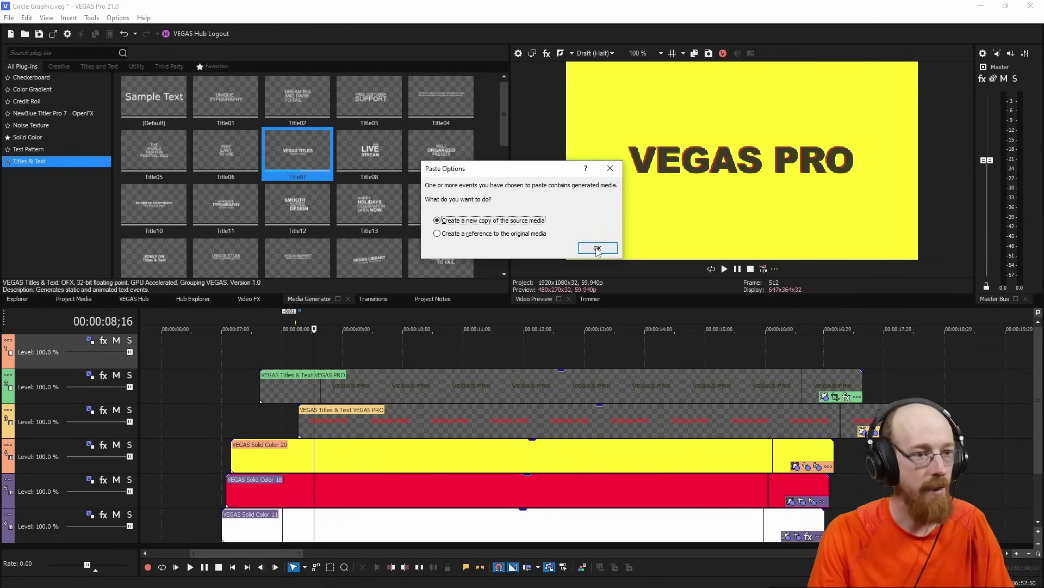
left_click(601, 246)
left_click_drag(70, 342, 73, 438)
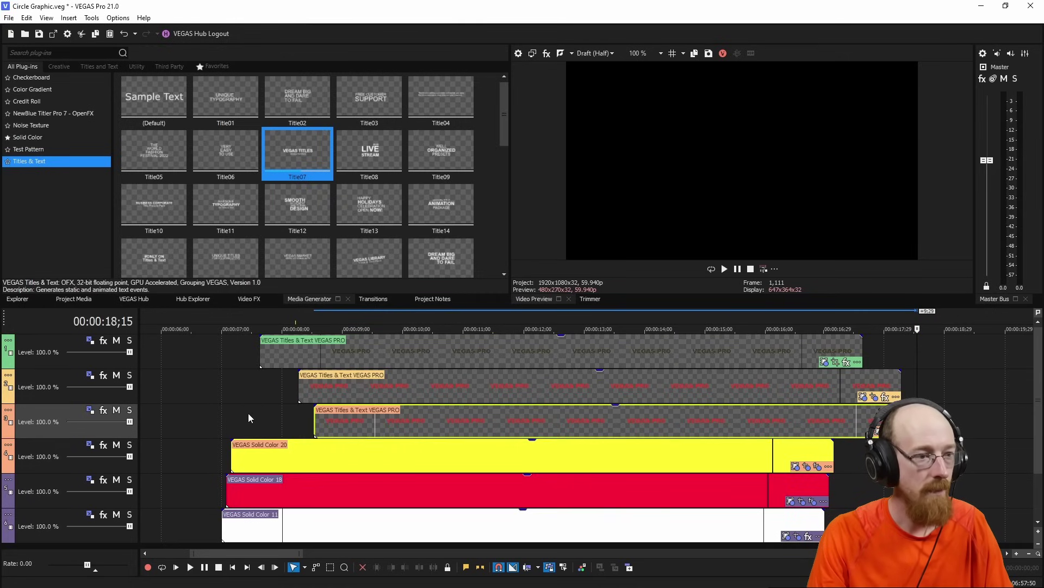
Shift the new title copy a few frames later, aligning its start with the playhead
left_click(306, 314)
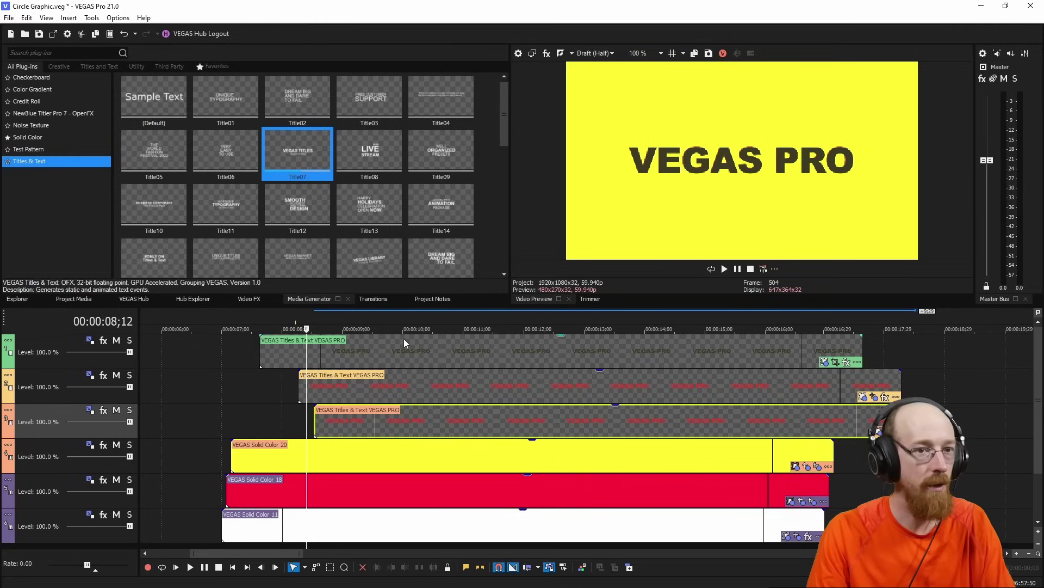
key("Right")
key("Right")
key("Right")
key("Right")
key("Right")
key("Right")
key("Right")
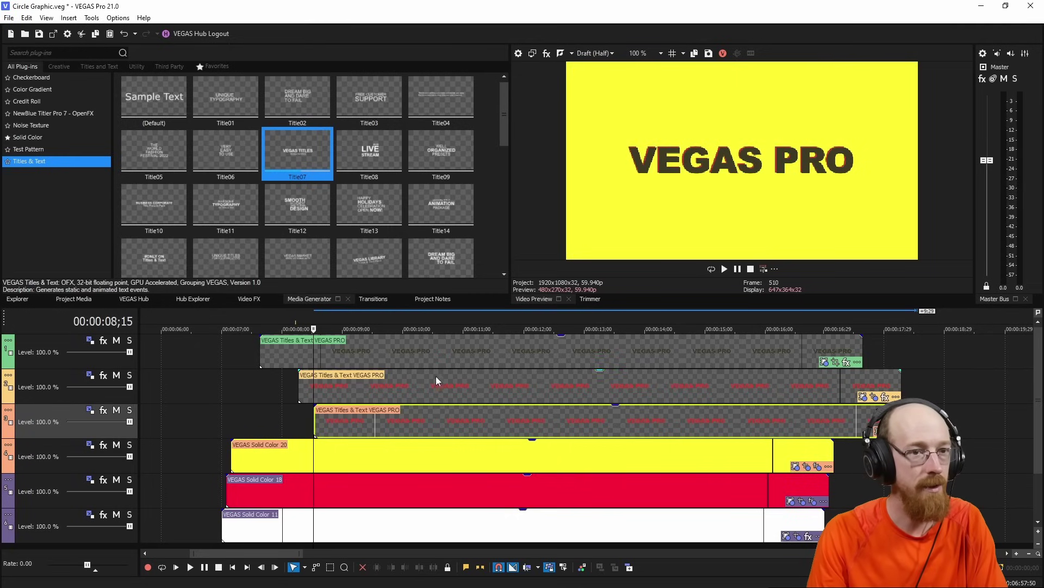
left_click_drag(441, 419, 462, 422)
key("Right")
key("Right")
key("Right")
key("Right")
key("Right")
key("Right")
key("Right")
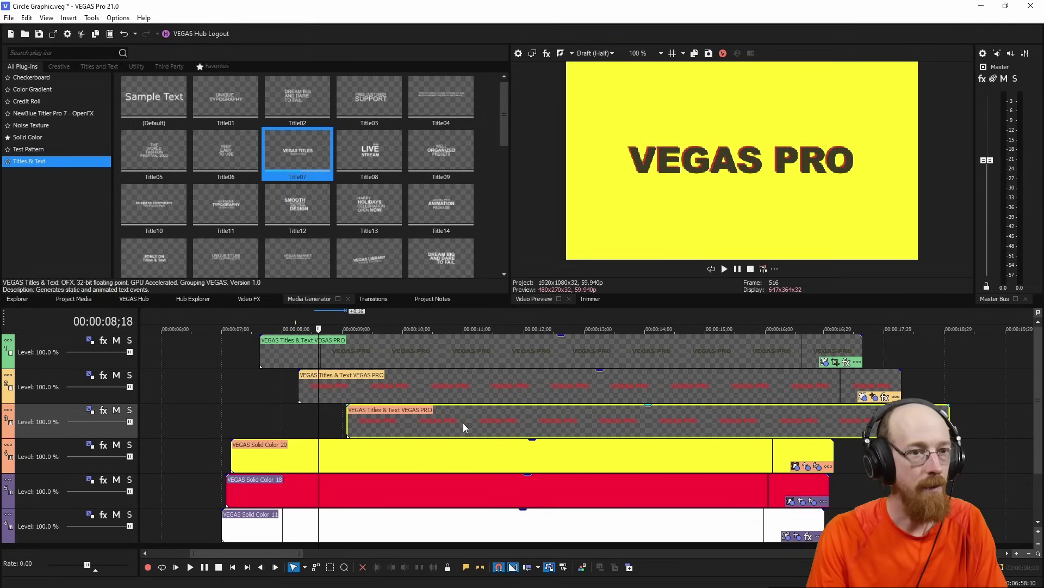
key("Left")
key("Left")
key("Left")
key("Left")
key("Left")
key("Left")
key("Left")
key("Left")
key("Left")
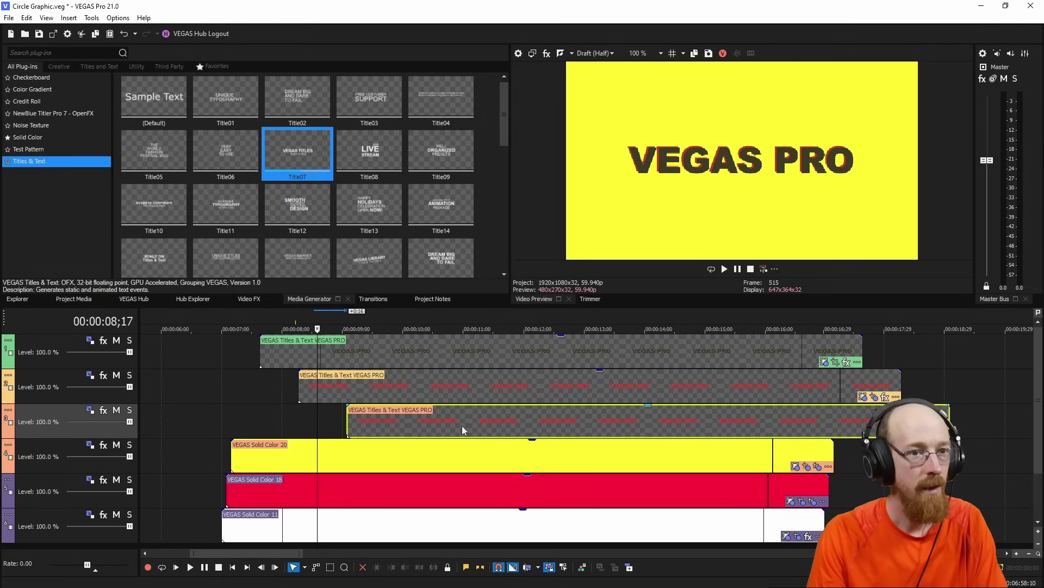
key("Right")
key("Right")
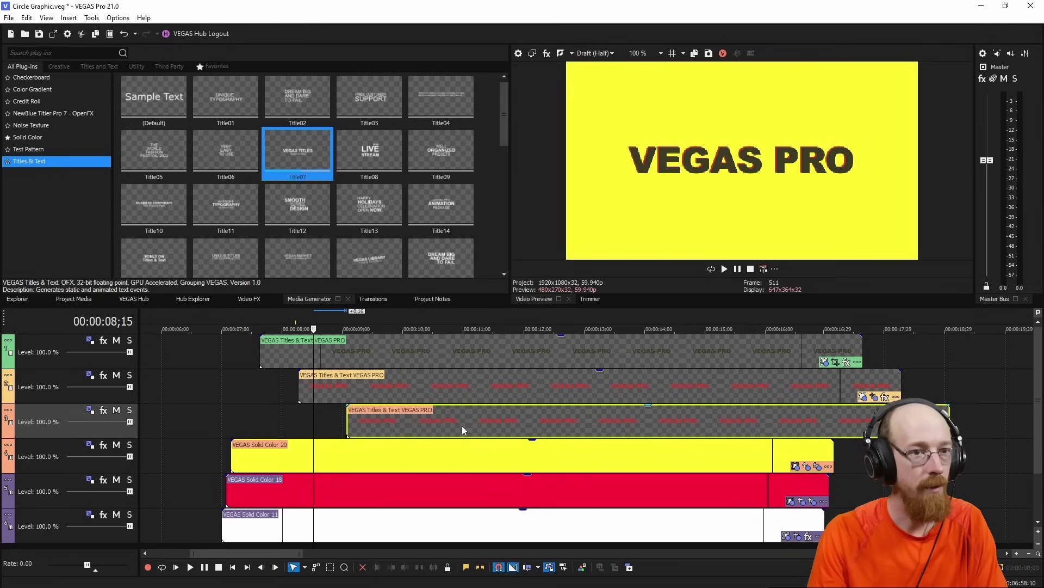
left_click_drag(468, 417, 432, 420)
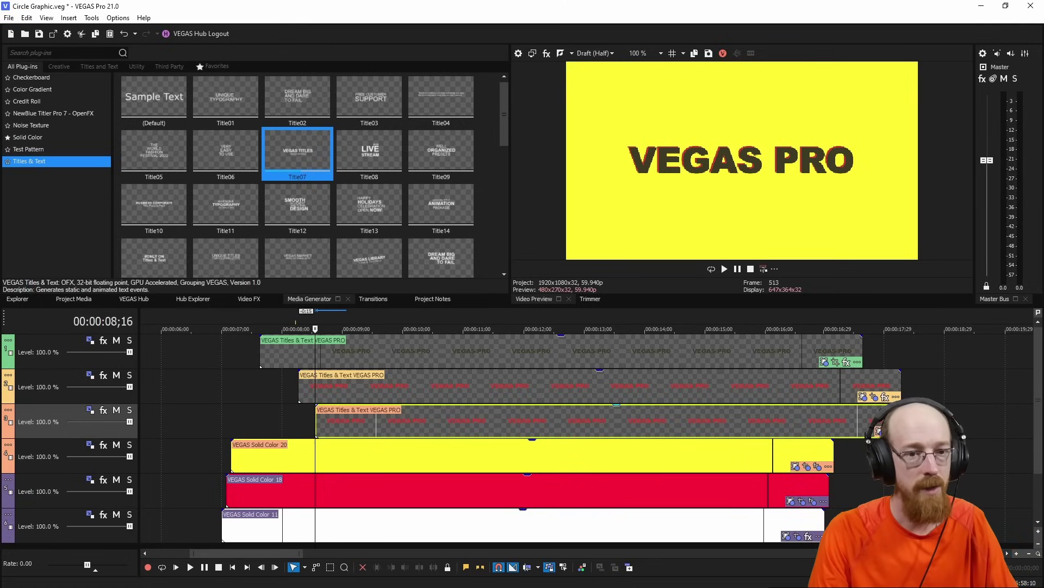
Make the new title copy's text magenta
left_click(878, 431)
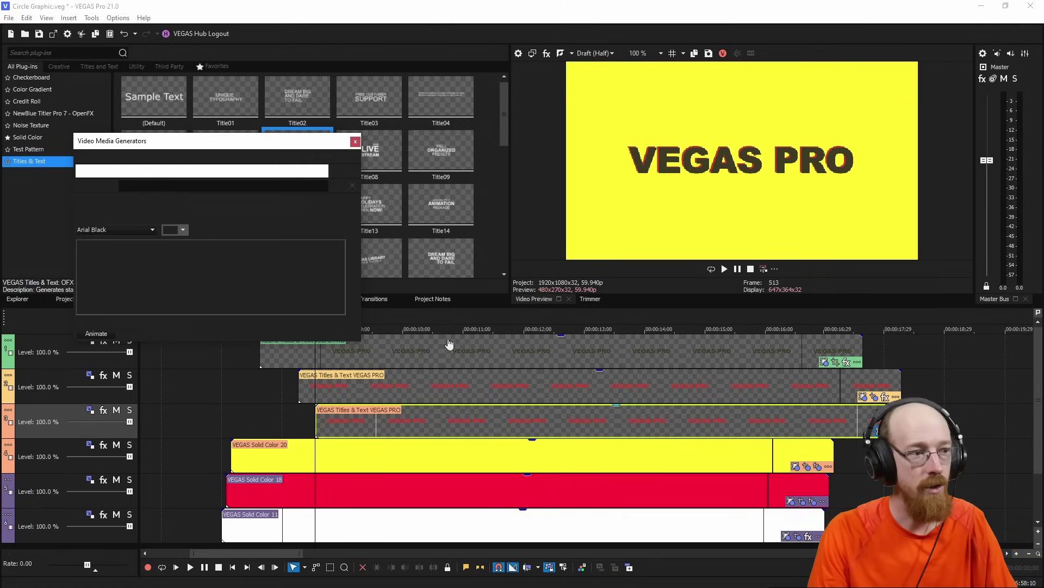
left_click(180, 325)
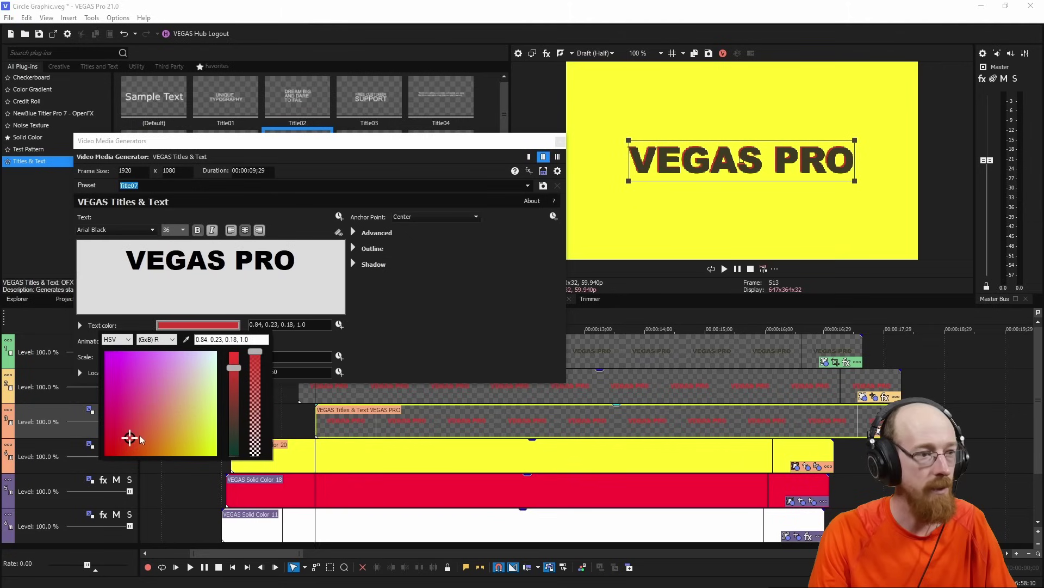
left_click_drag(131, 437, 105, 353)
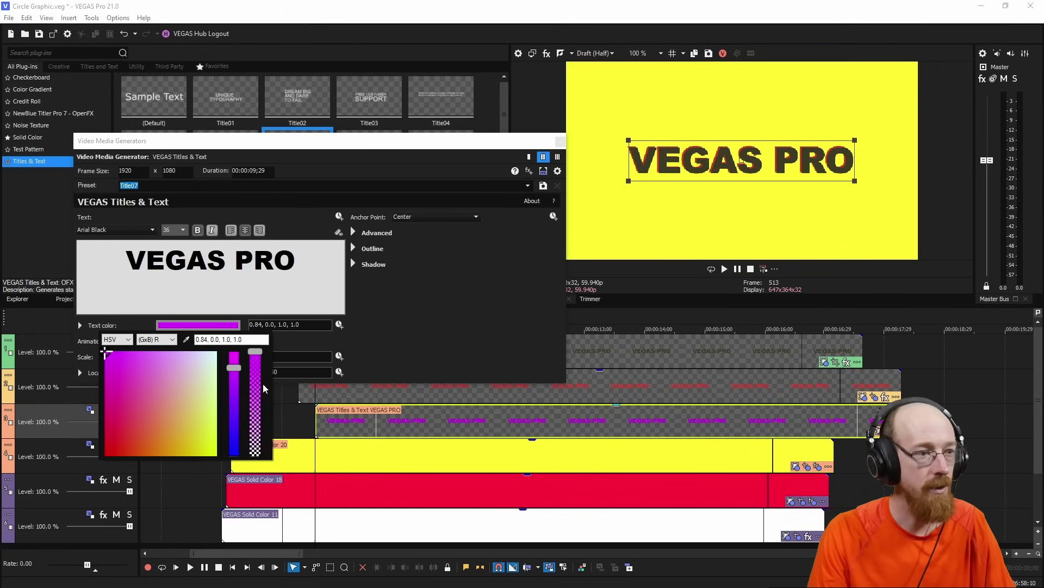
left_click(492, 347)
left_click(560, 141)
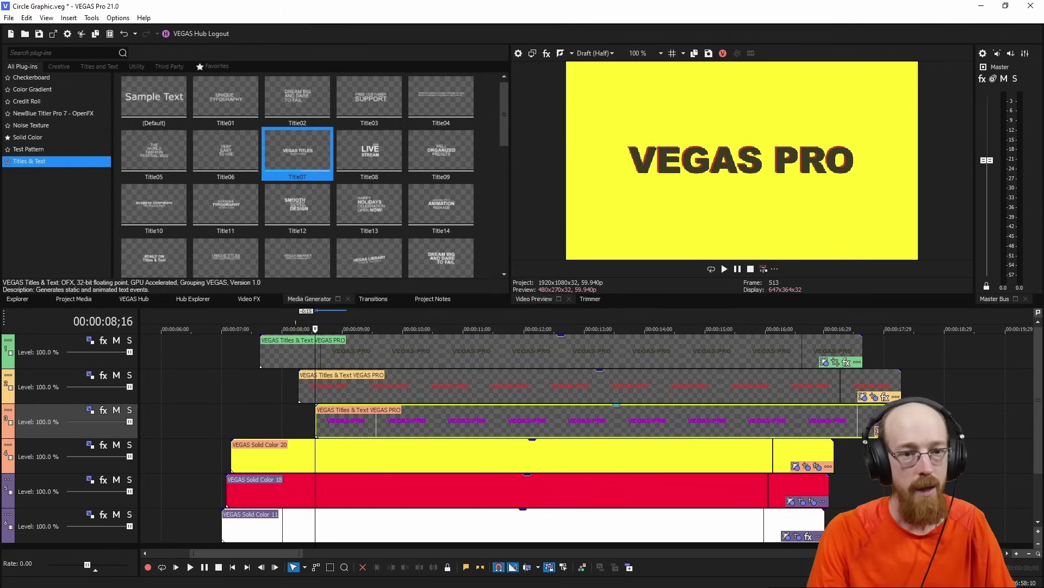
Offset the magenta copy at its second Pan/Crop keyframe to X 976.2, Y 556.2
left_click(877, 431)
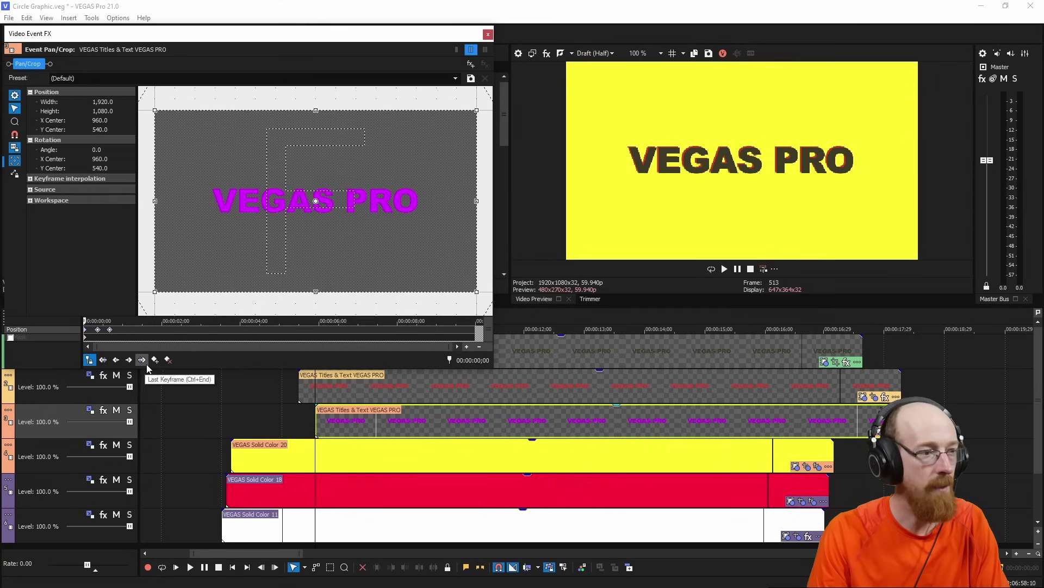
left_click(132, 363)
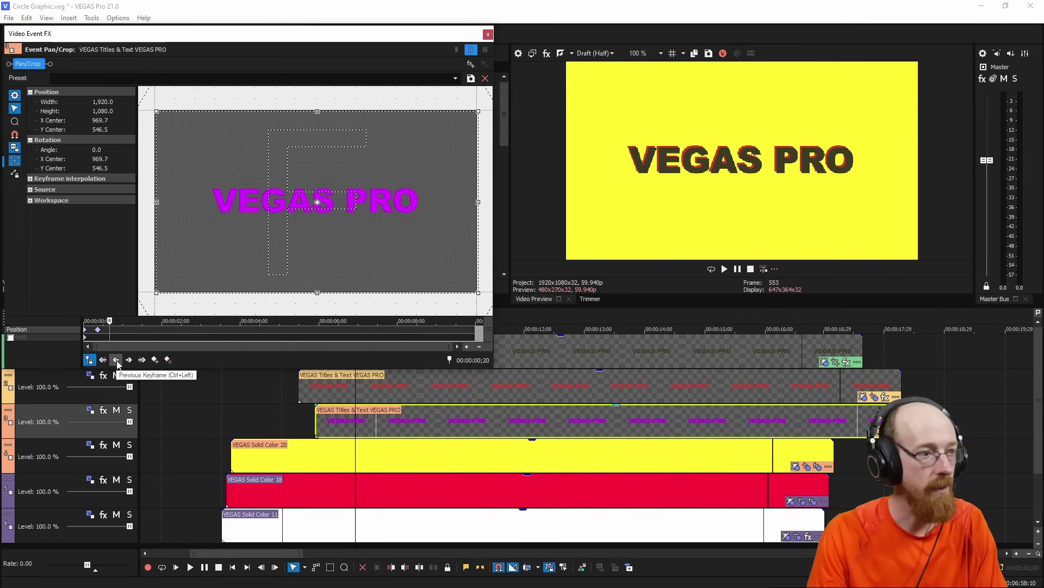
left_click(116, 360)
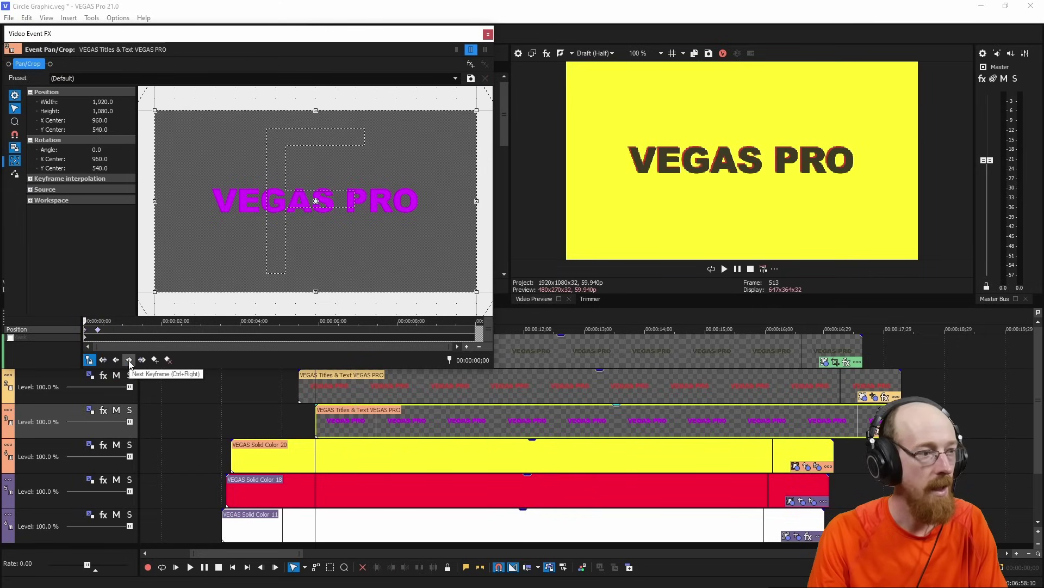
left_click(100, 340)
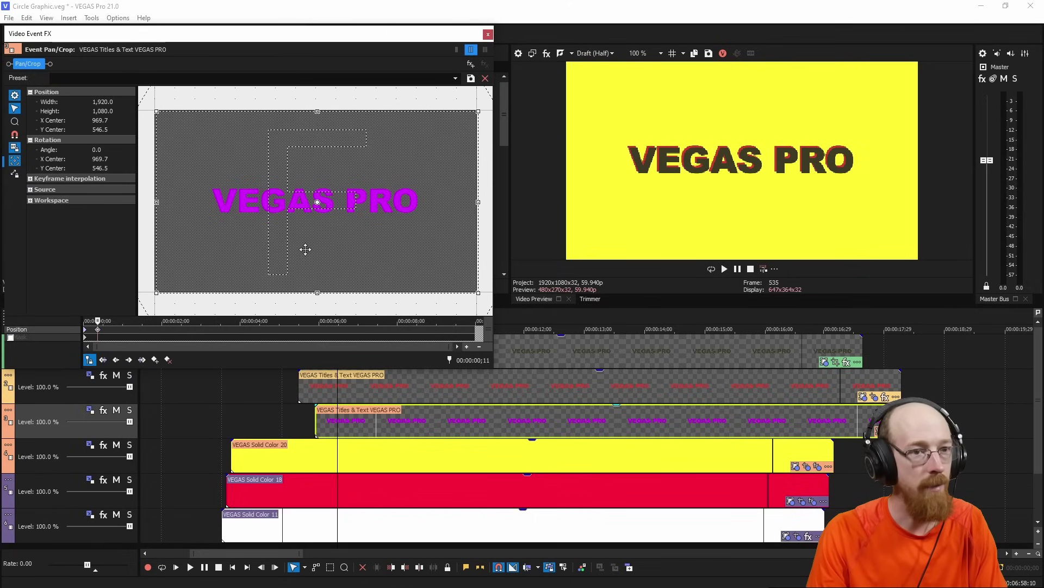
left_click_drag(305, 249, 306, 251)
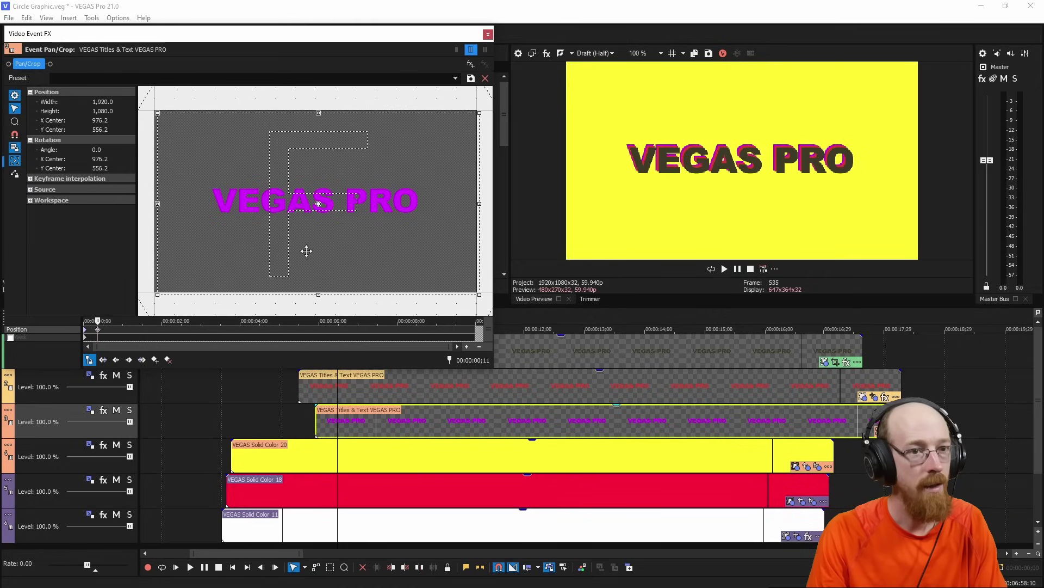
Set preview quality to Draft (Full) and play from the second-track title event
left_click(583, 53)
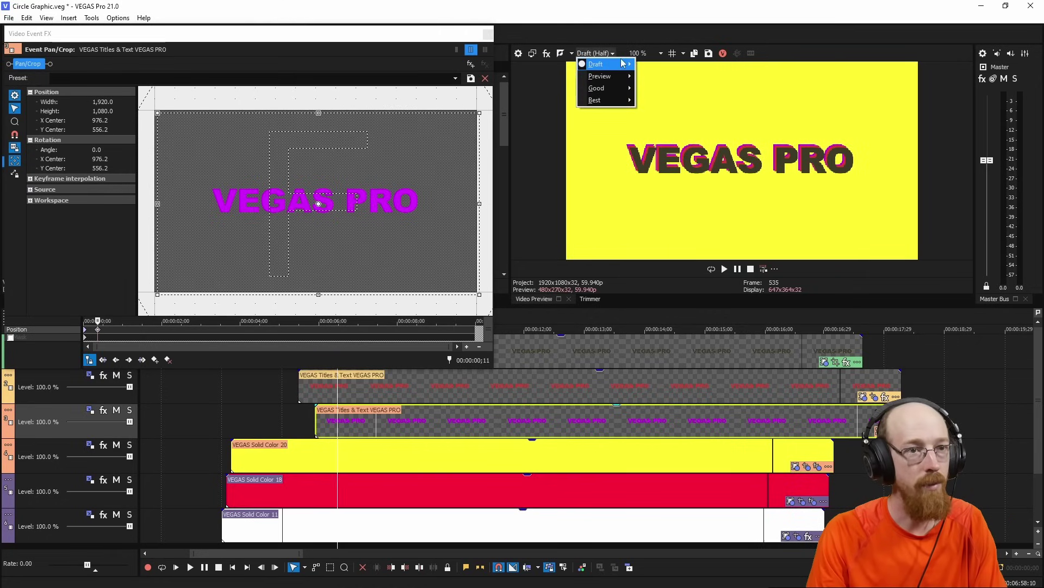
mouse_move(623, 63)
left_click(676, 82)
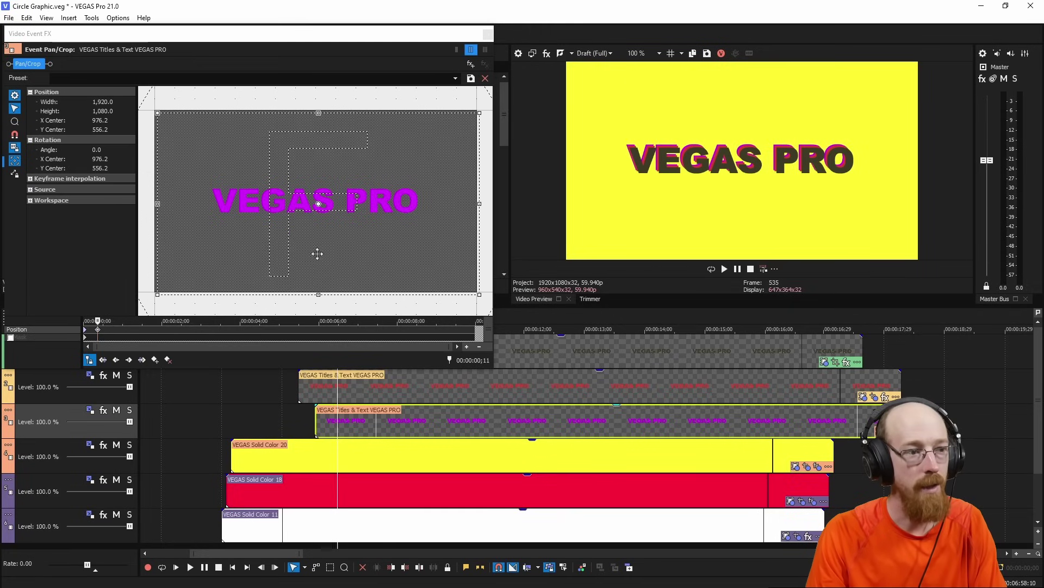
left_click(304, 396)
key("space")
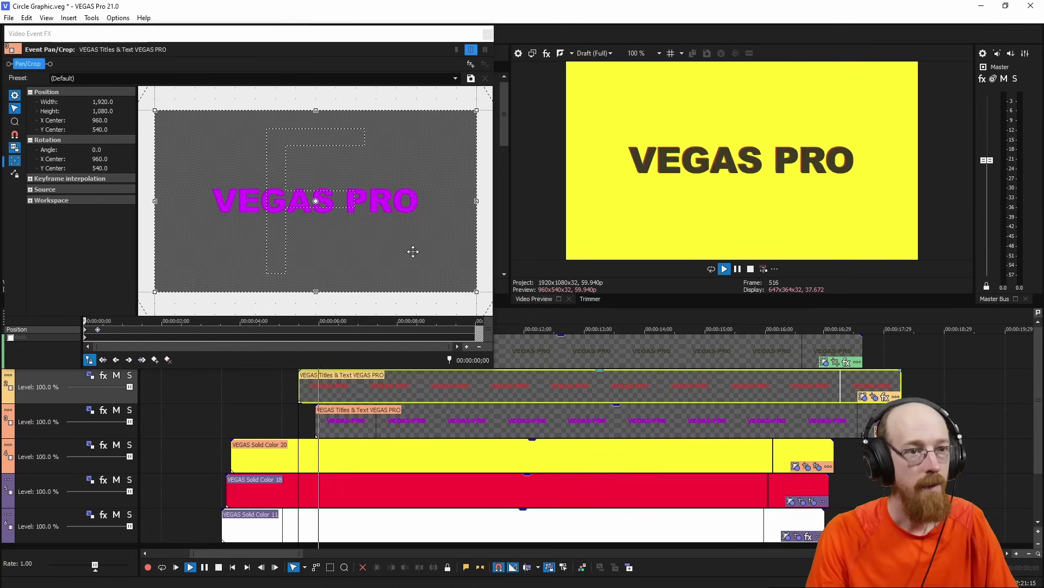
Close the Pan/Crop window and the middle title's settings, leaving its text pale lime green
key("space")
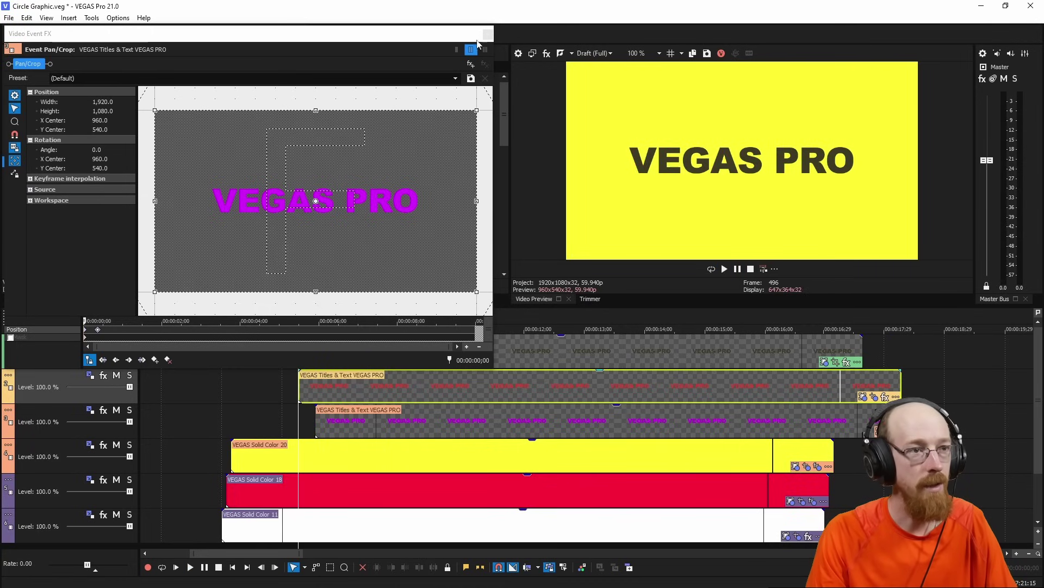
left_click(487, 33)
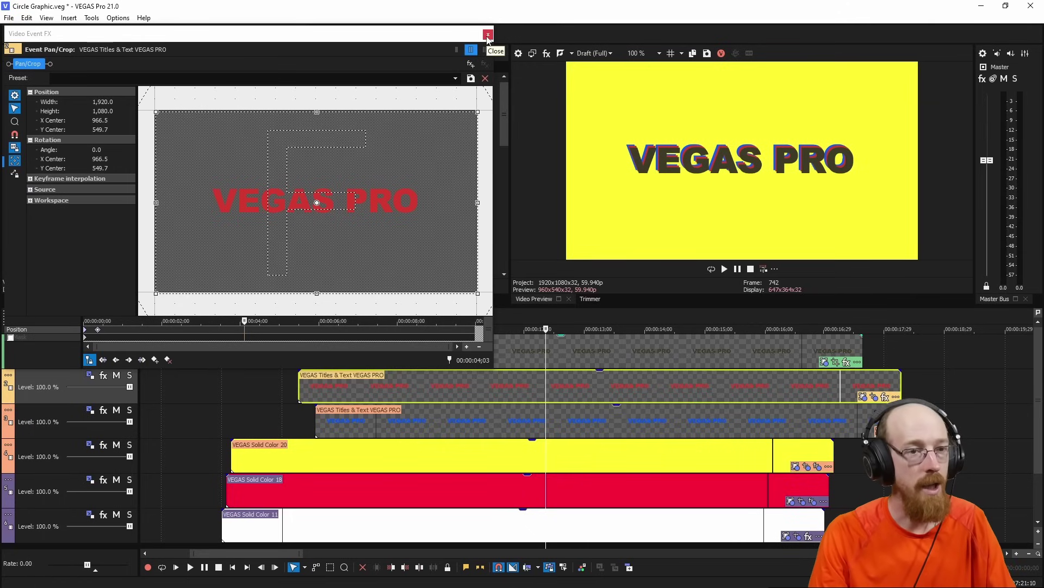
left_click(487, 35)
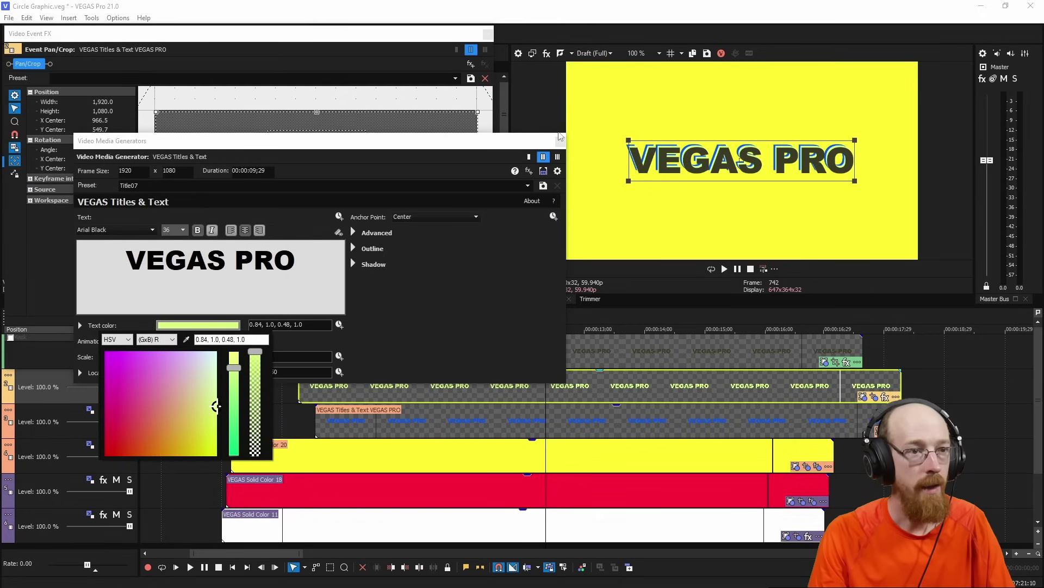
left_click(561, 142)
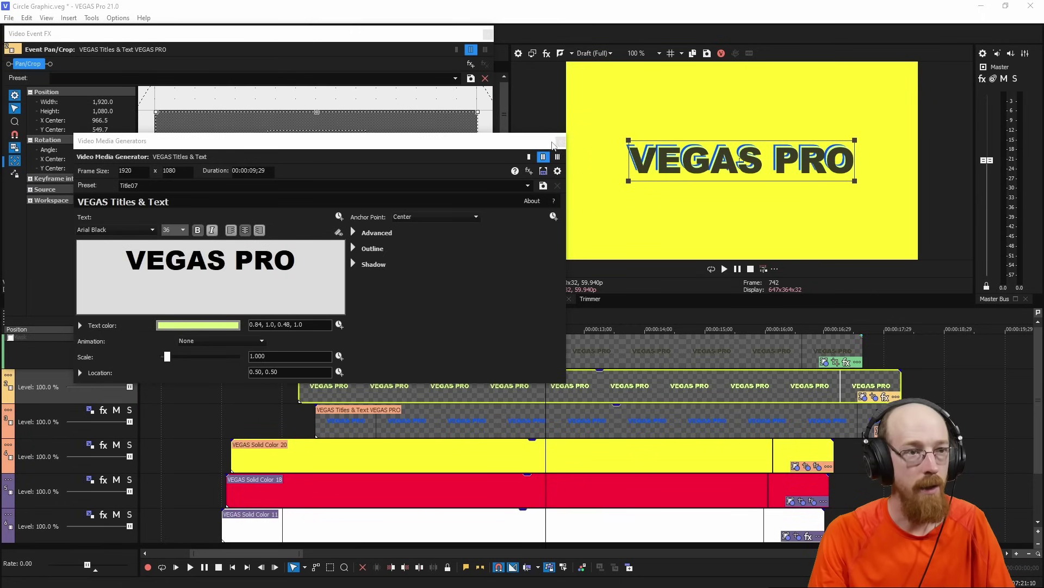
left_click(556, 143)
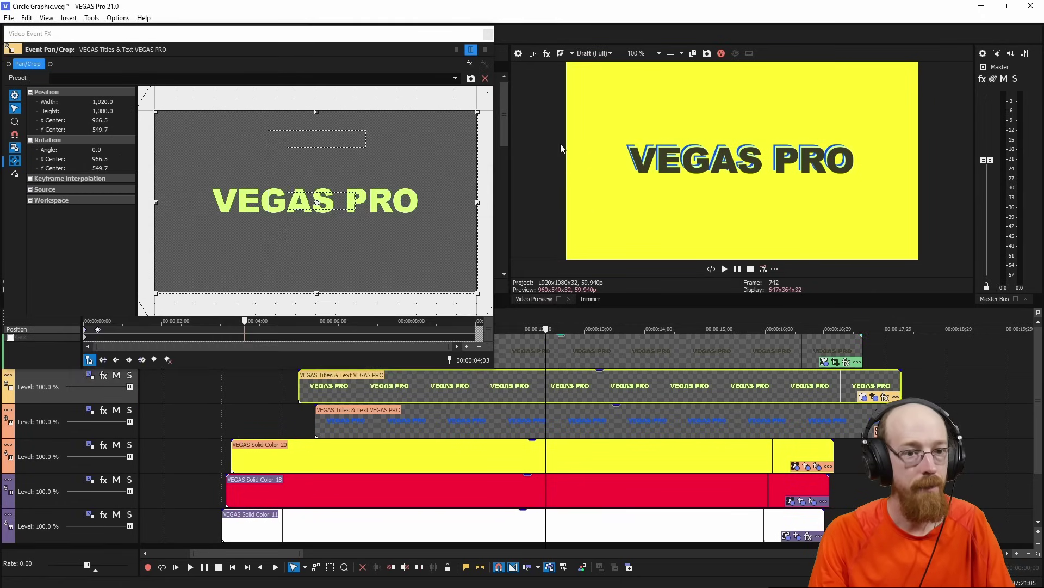
Try a lime text colour on the top VEGAS PRO title
left_click(825, 362)
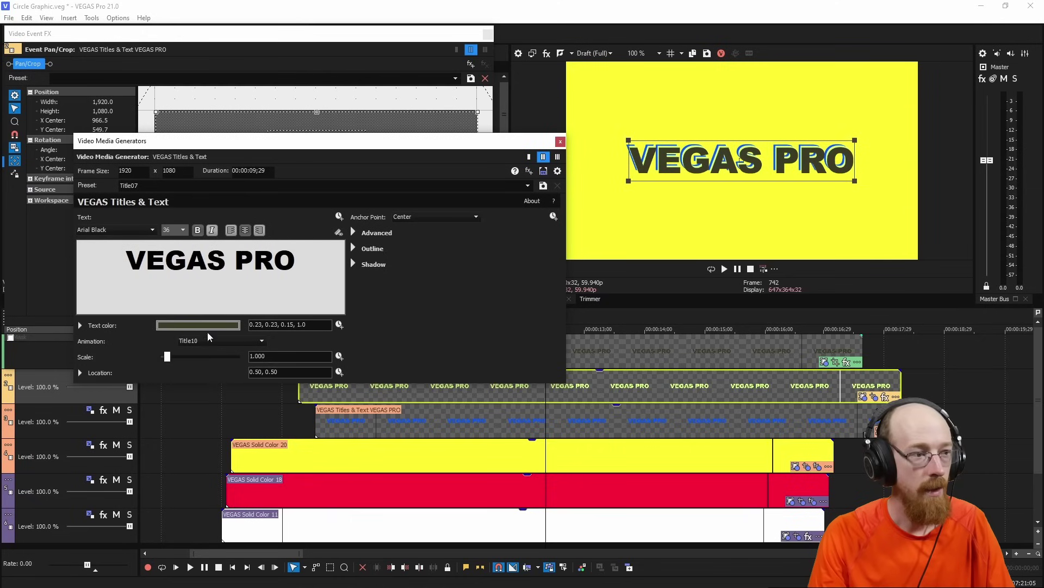
left_click(210, 325)
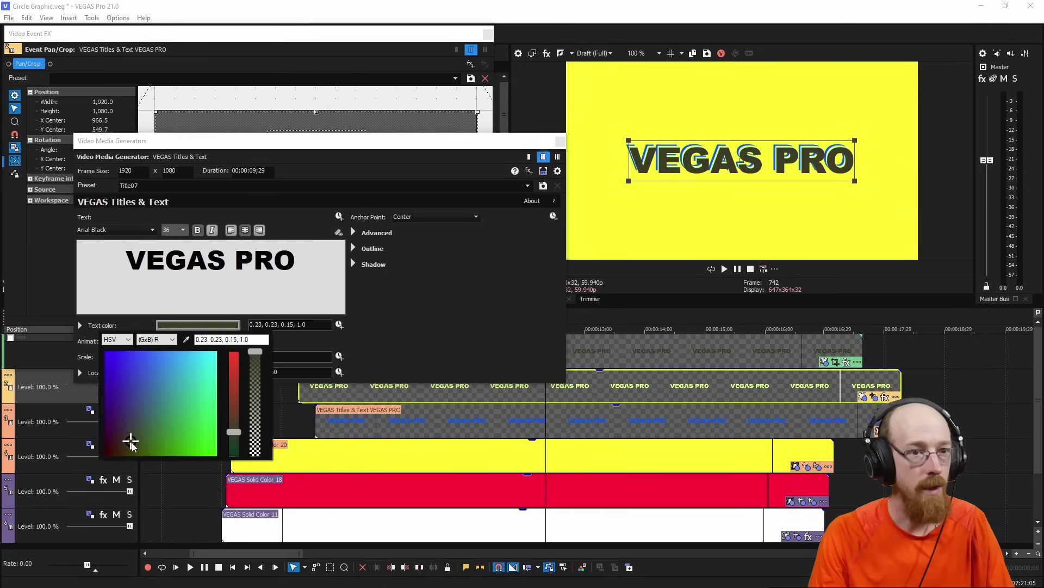
mouse_move(128, 438)
left_mouse_down()
mouse_move(169, 426)
mouse_move(152, 415)
mouse_move(169, 385)
mouse_move(216, 455)
left_mouse_up()
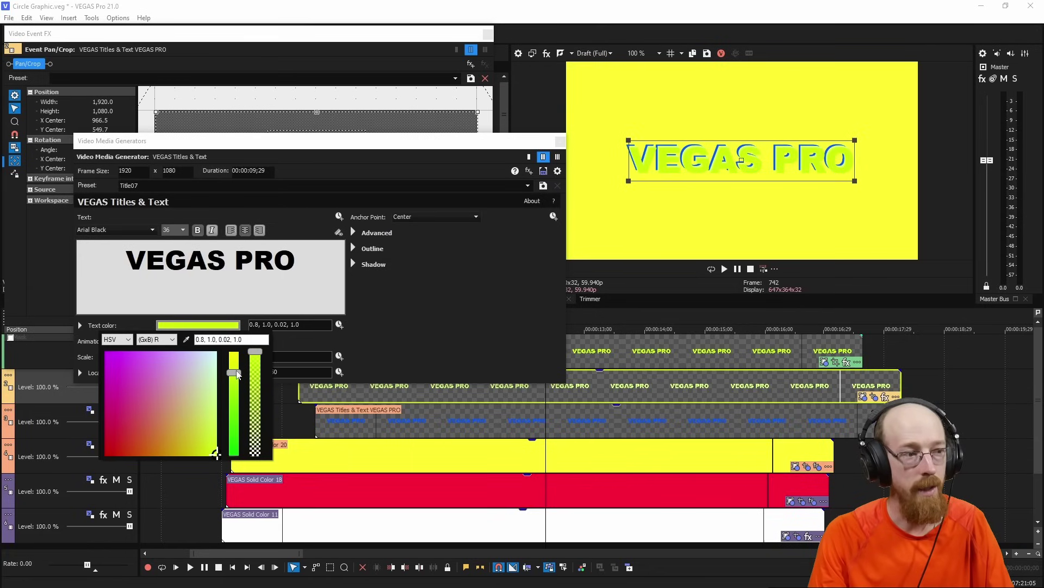
mouse_move(234, 372)
left_mouse_down()
mouse_move(242, 452)
mouse_move(239, 361)
left_mouse_up()
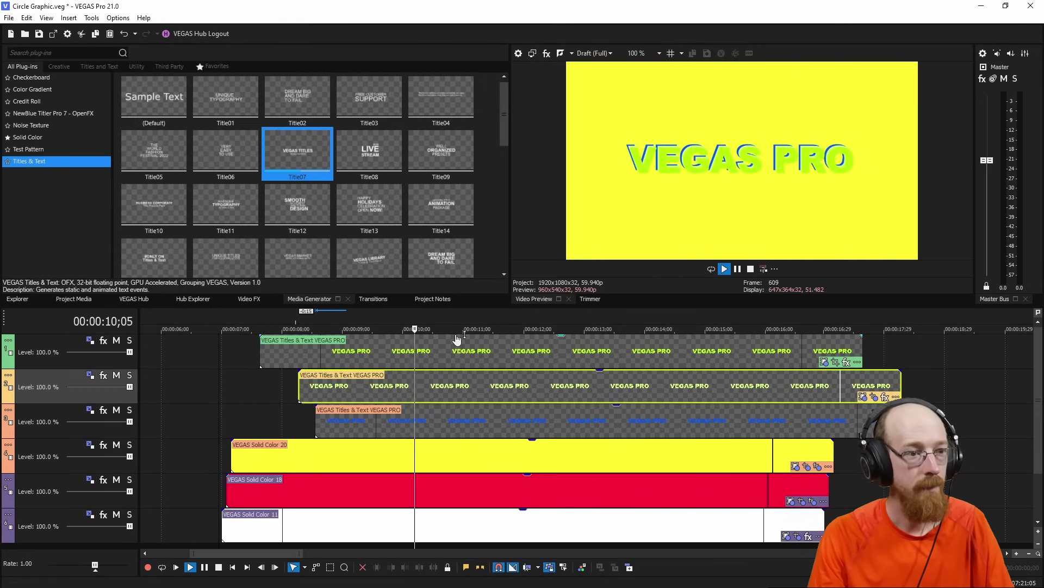
key("space")
Reset the top title's text colour to black (0.0, 0.0, 0.0)
left_click(461, 317)
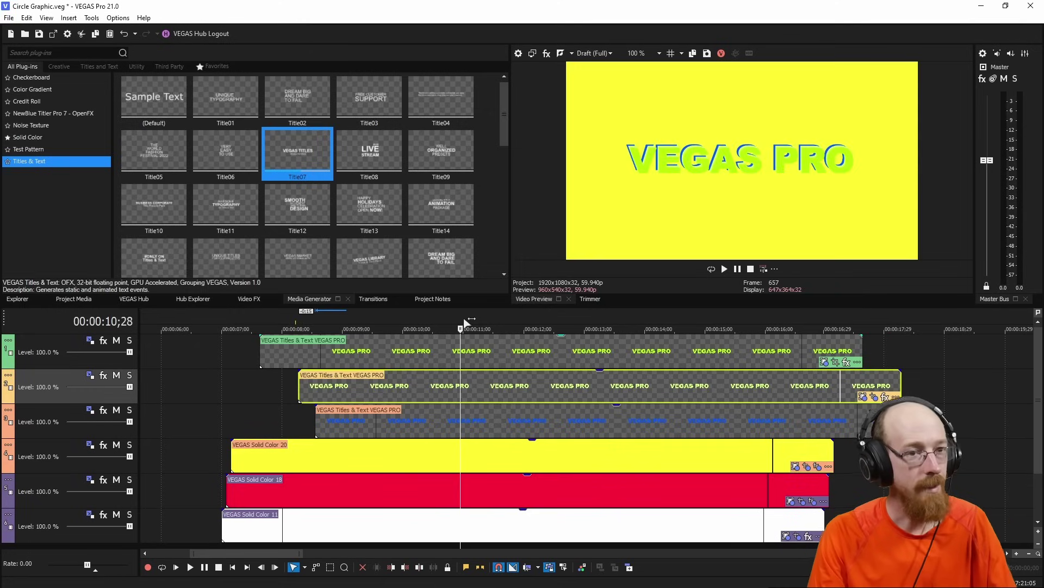
left_click(825, 362)
left_click(163, 325)
left_click(113, 444)
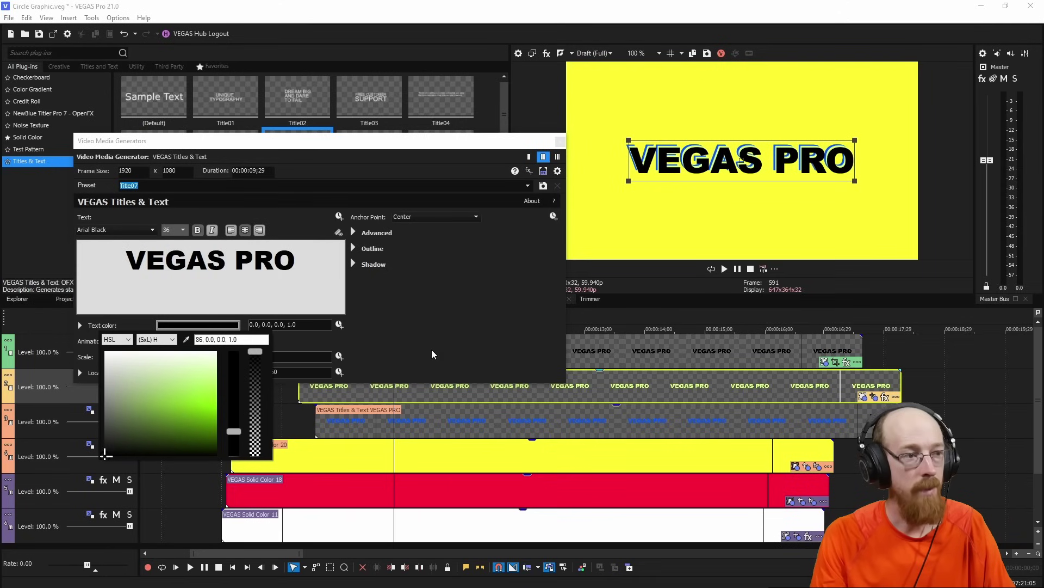
left_click(560, 142)
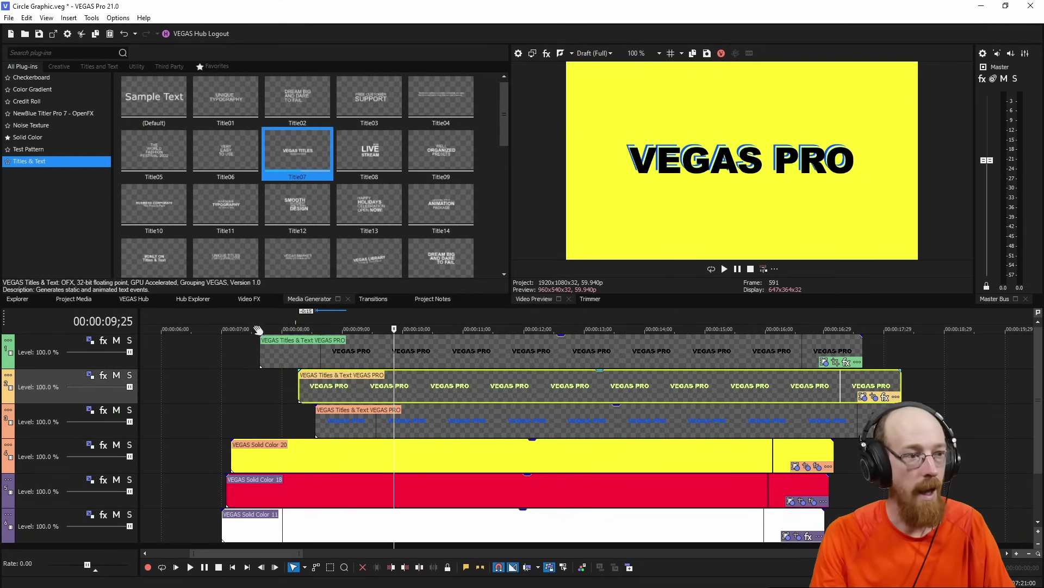
Play the intro from 7;04 and step frame by frame around 8;01
left_click(231, 329)
key("space")
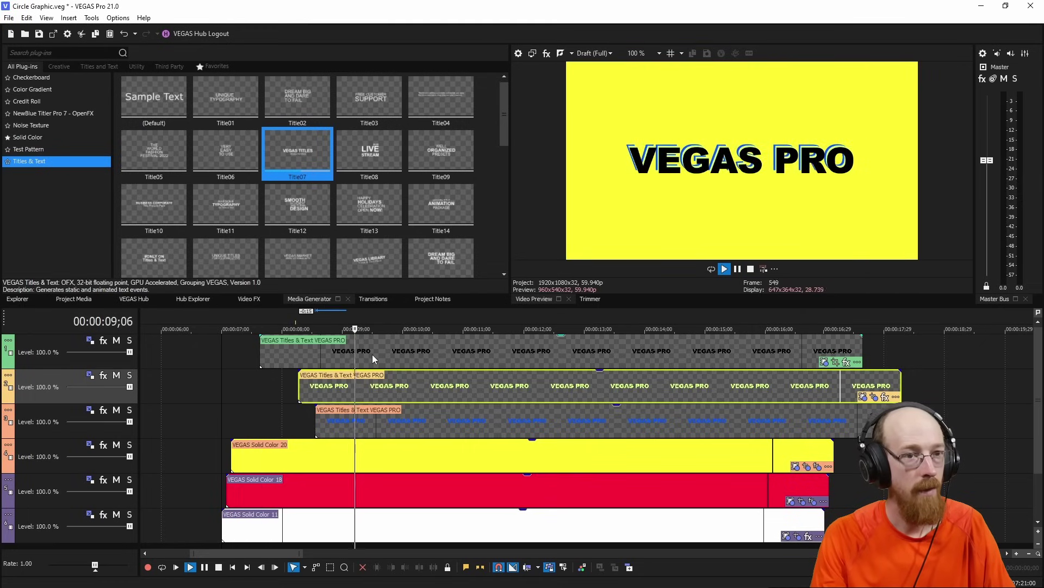
key("space")
left_click(299, 322)
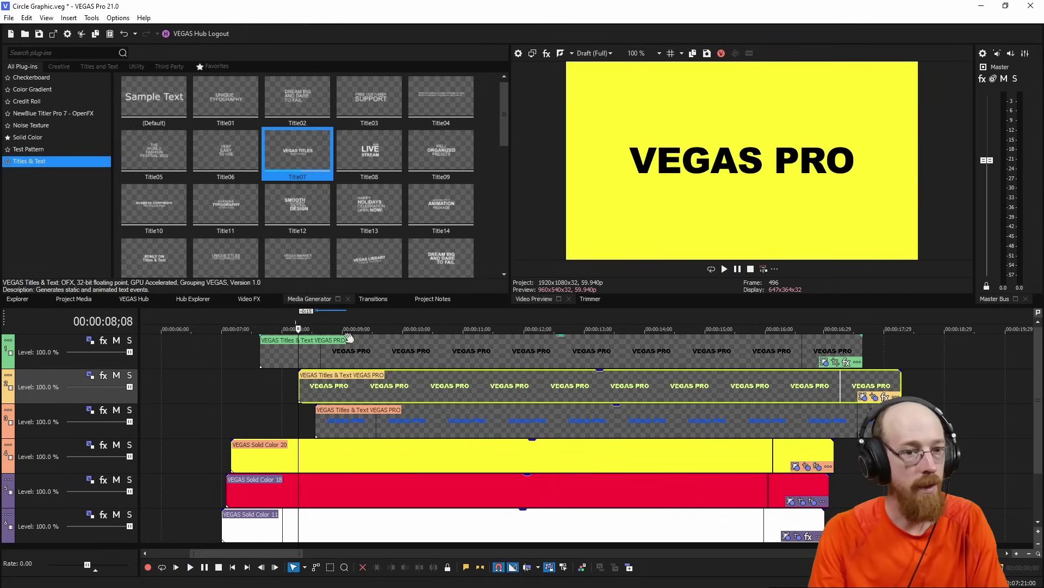
key("Left")
key("Left")
key("Left")
key("Left")
key("Left")
key("Left")
key("Left")
key("Left")
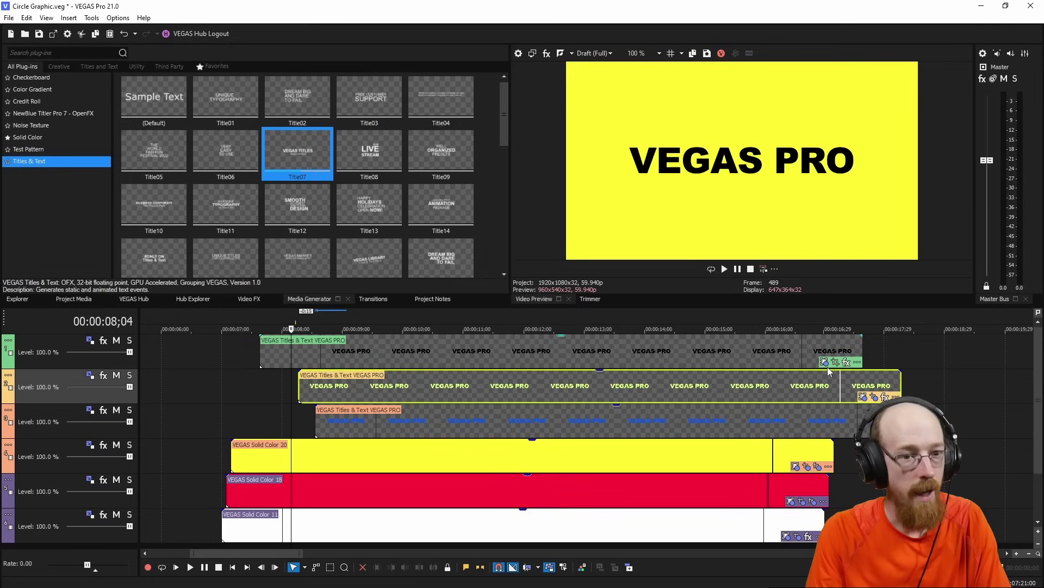
key("Left")
key("Left")
key("Left")
key("Left")
key("Left")
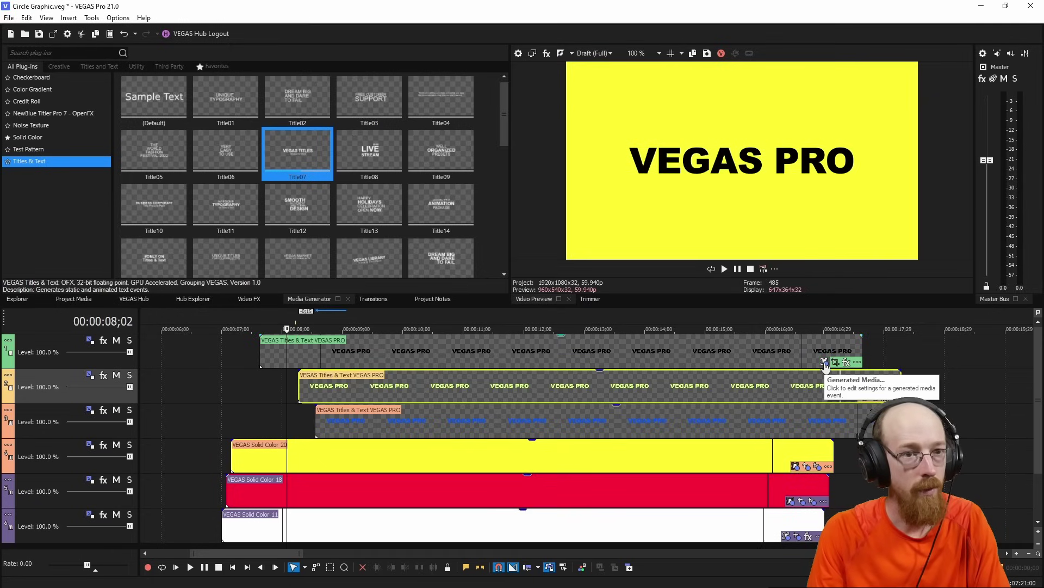
key("Left")
key("Left")
key("Right")
key("Right")
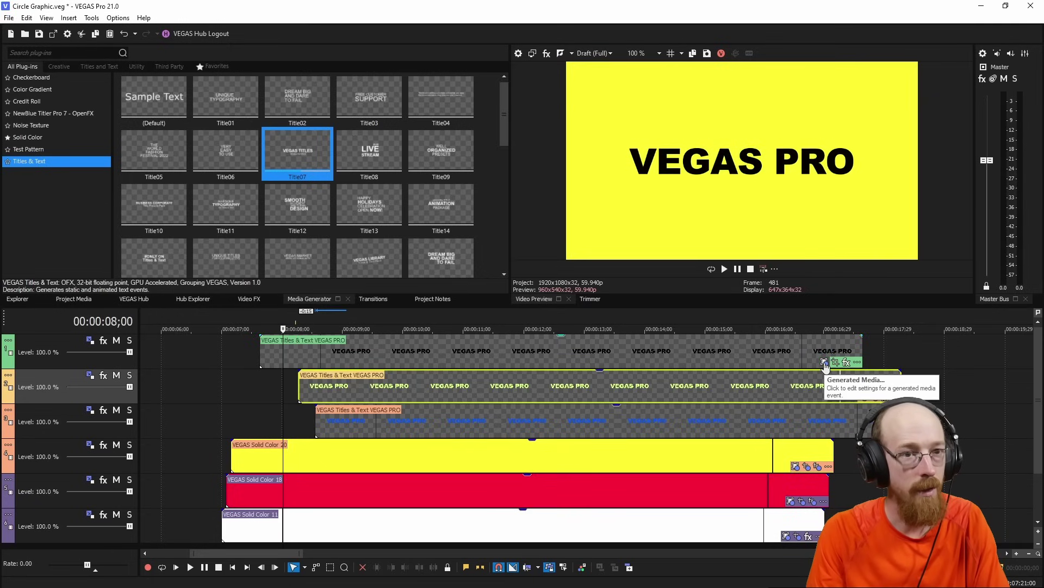
Enable text colour animation on the top title with a black keyframe at 00;12
left_click(824, 363)
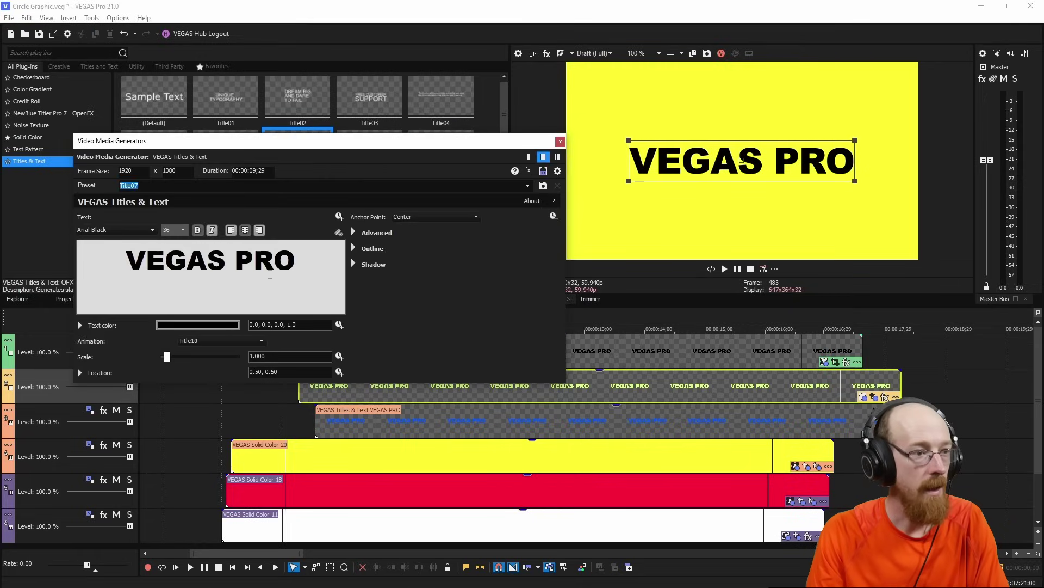
left_click(339, 326)
left_click(392, 481)
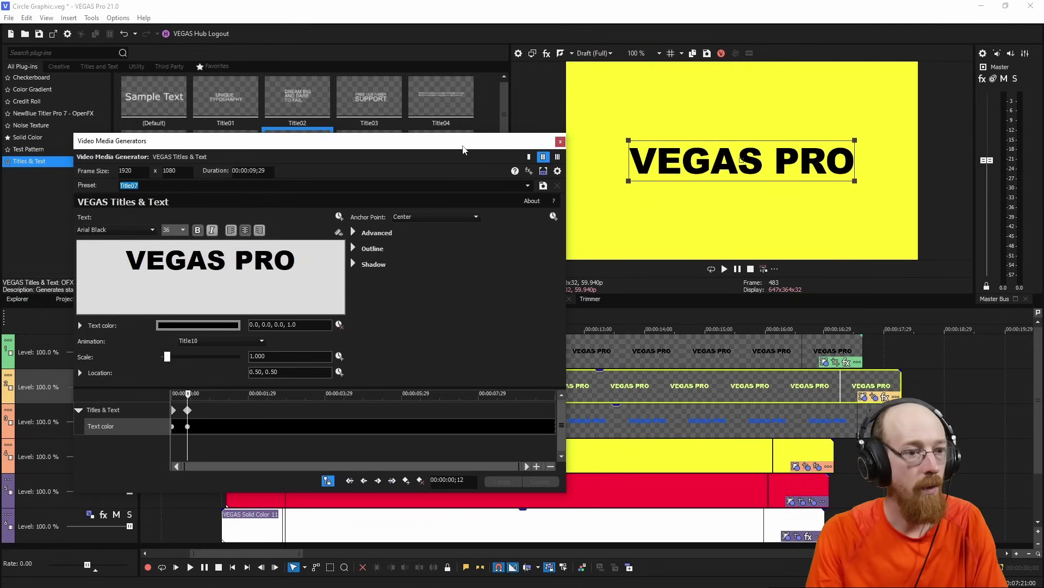
left_click_drag(470, 142, 399, 105)
left_click_drag(507, 136, 896, 190)
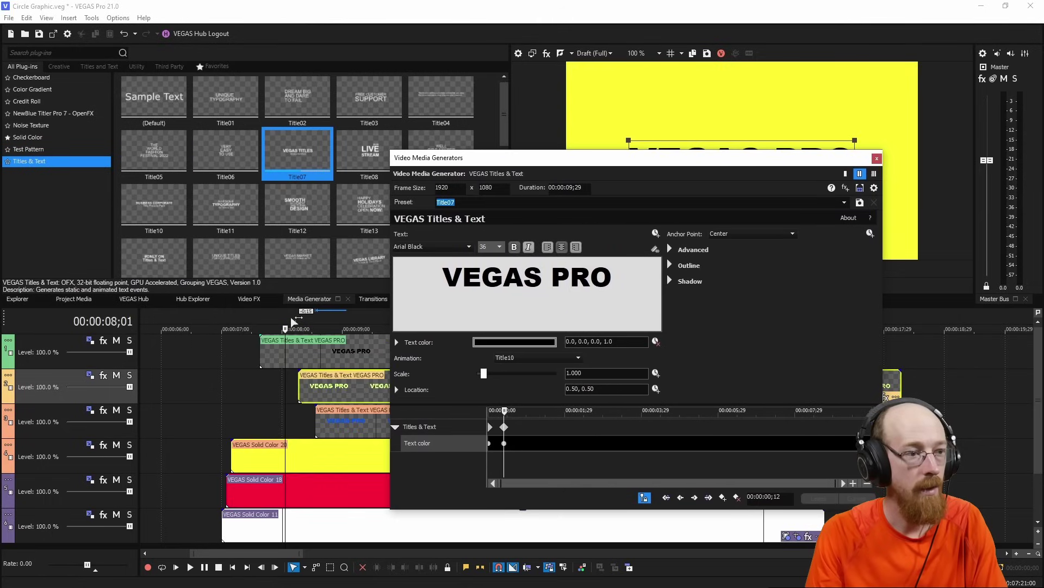
left_click_drag(294, 318, 298, 318)
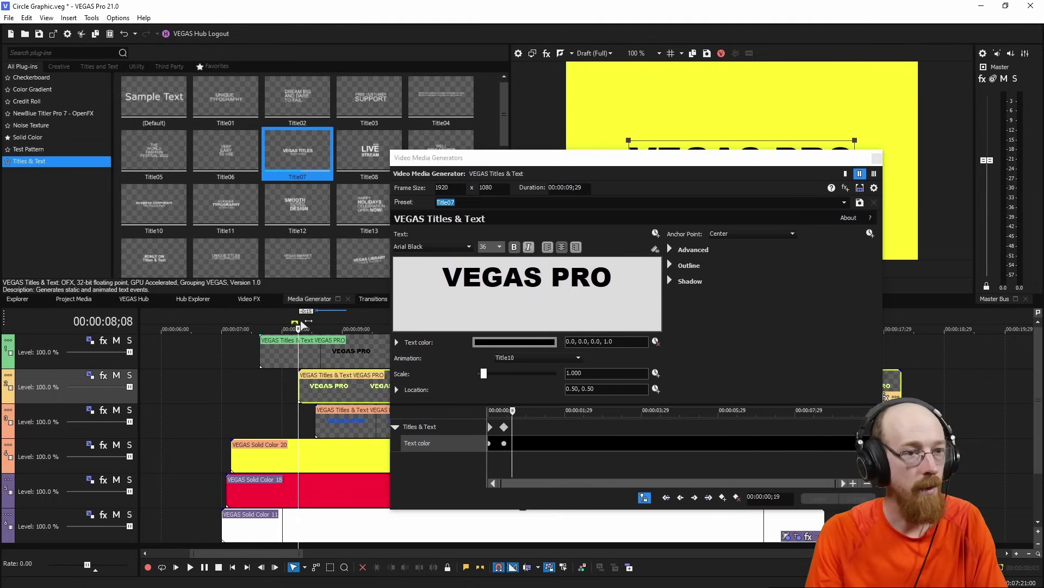
left_click_drag(662, 160, 310, 95)
Set a bright green text colour keyframe at 8;08 and shift the colour keyframes slightly later
left_click(163, 277)
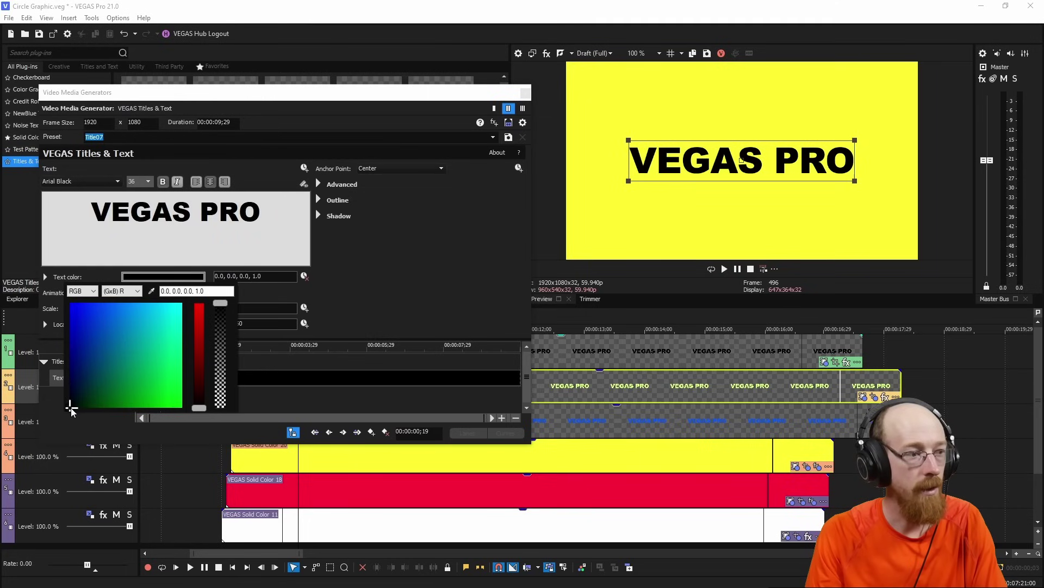
left_click_drag(72, 407, 92, 405)
mouse_move(163, 403)
left_mouse_down()
mouse_move(181, 396)
mouse_move(179, 361)
mouse_move(182, 407)
left_mouse_up()
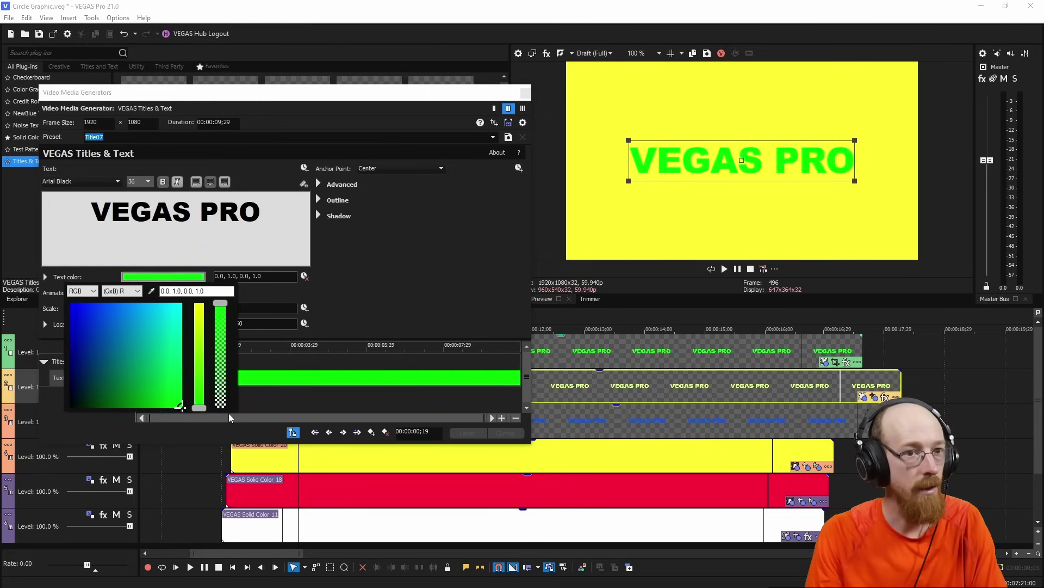
left_click(262, 346)
key("space")
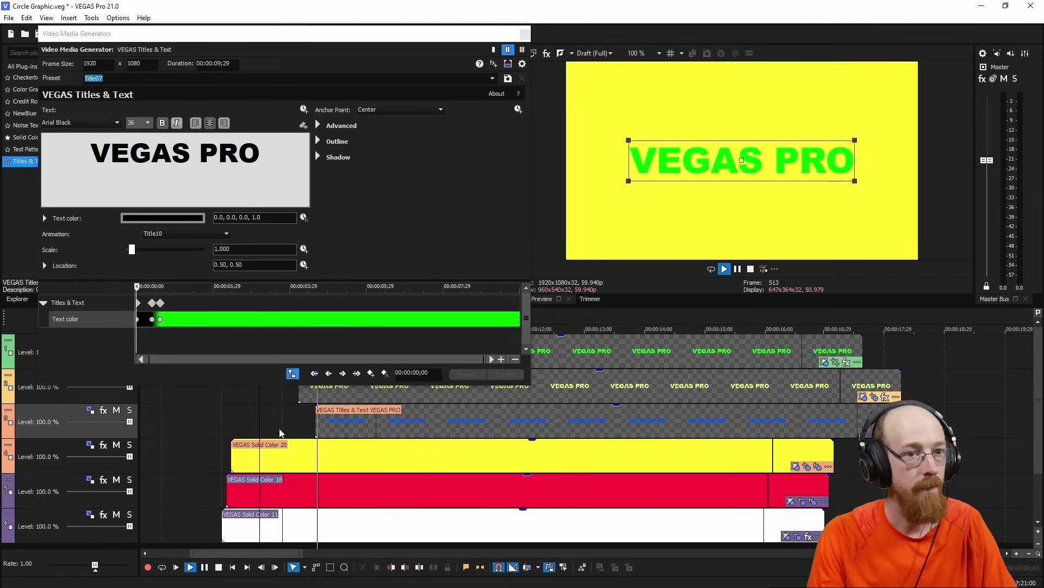
key("space")
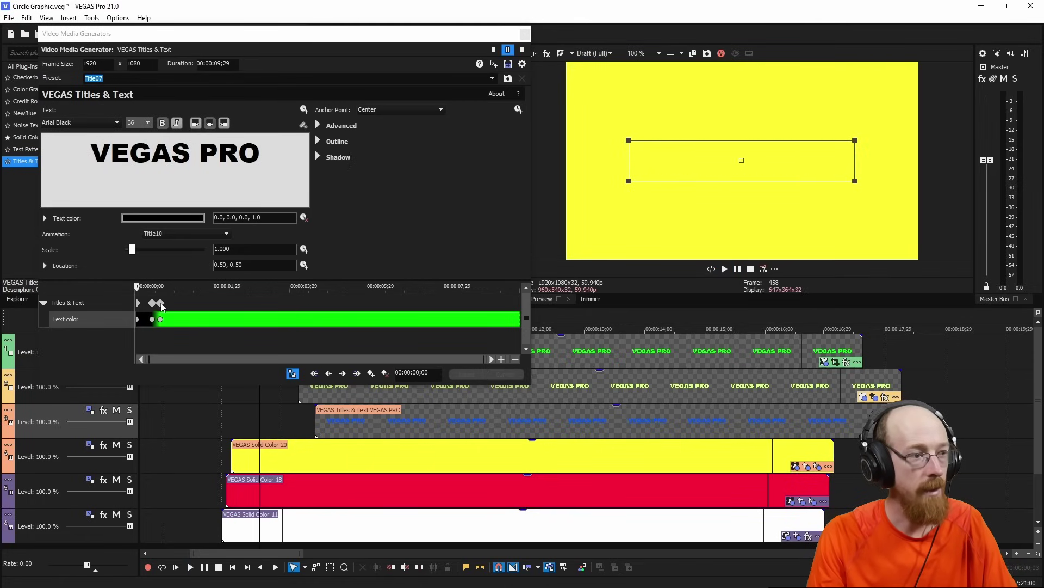
mouse_move(161, 303)
left_mouse_down()
mouse_move(152, 307)
mouse_move(174, 307)
left_mouse_up()
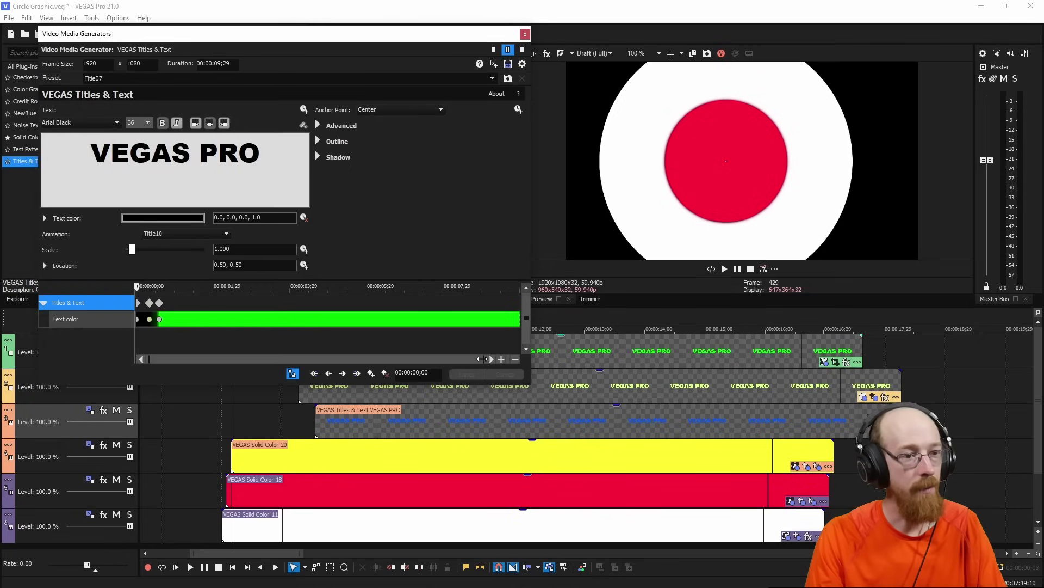
left_click_drag(484, 358, 211, 353)
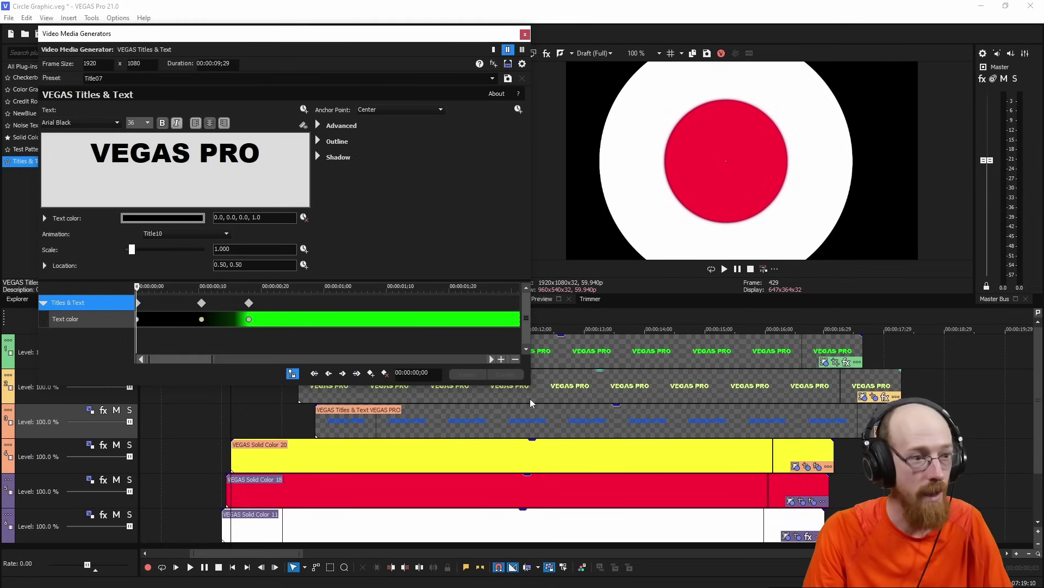
Close the generator settings and play back the intro and title section
left_click(525, 34)
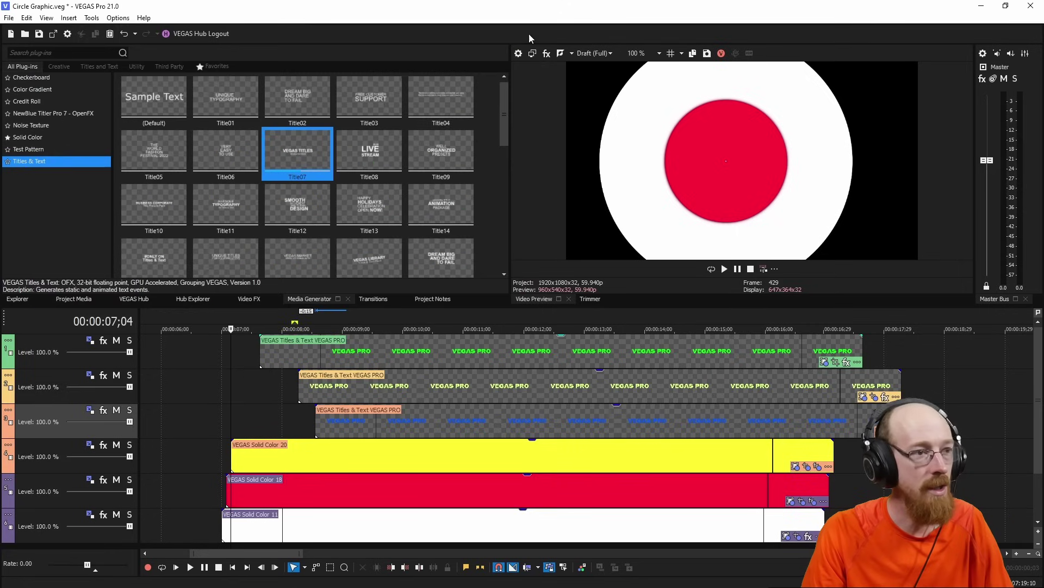
left_click(220, 326)
scroll(338, 416, "down", 5)
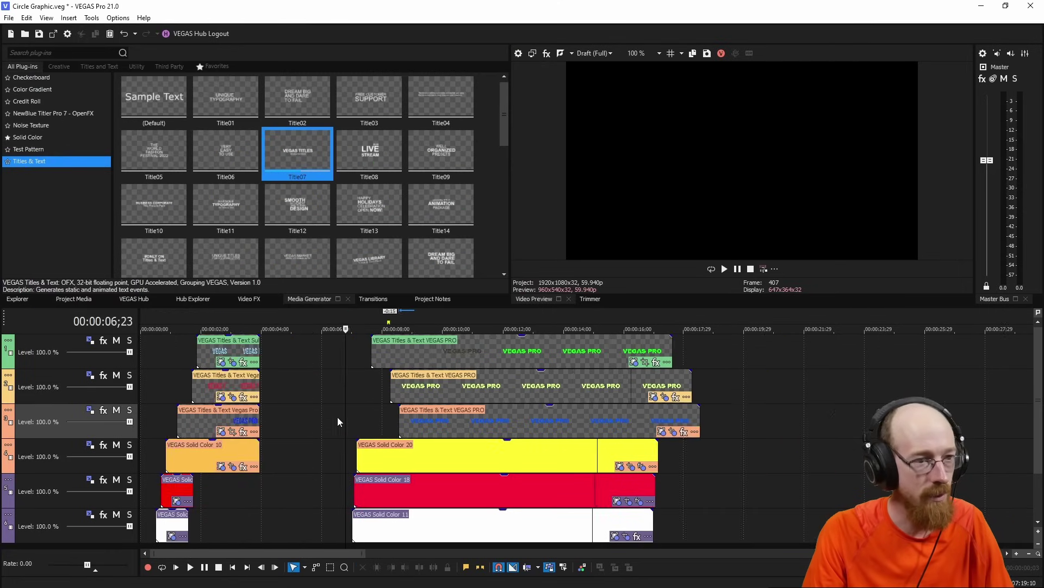
key("space")
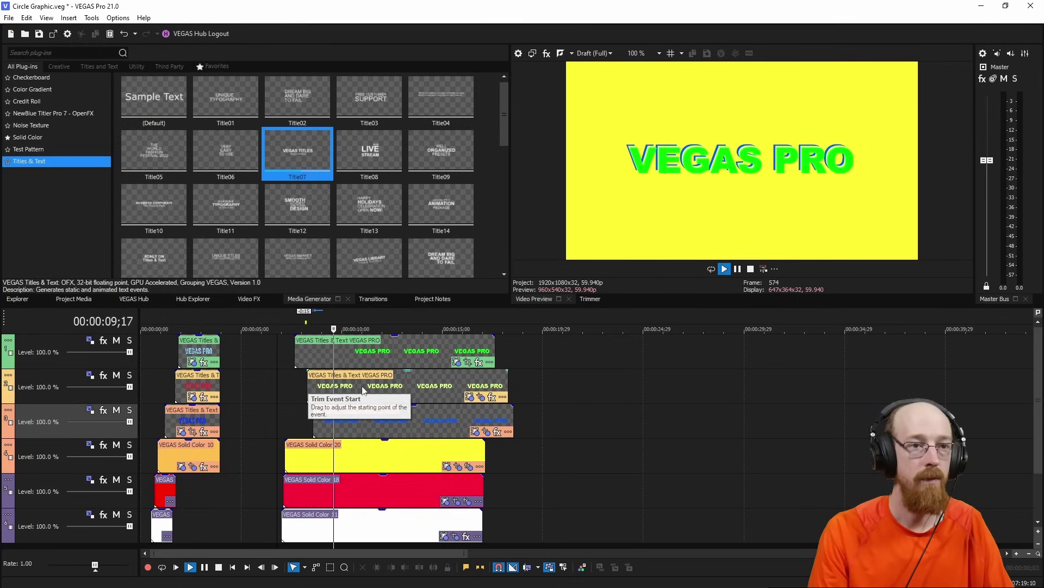
key("space")
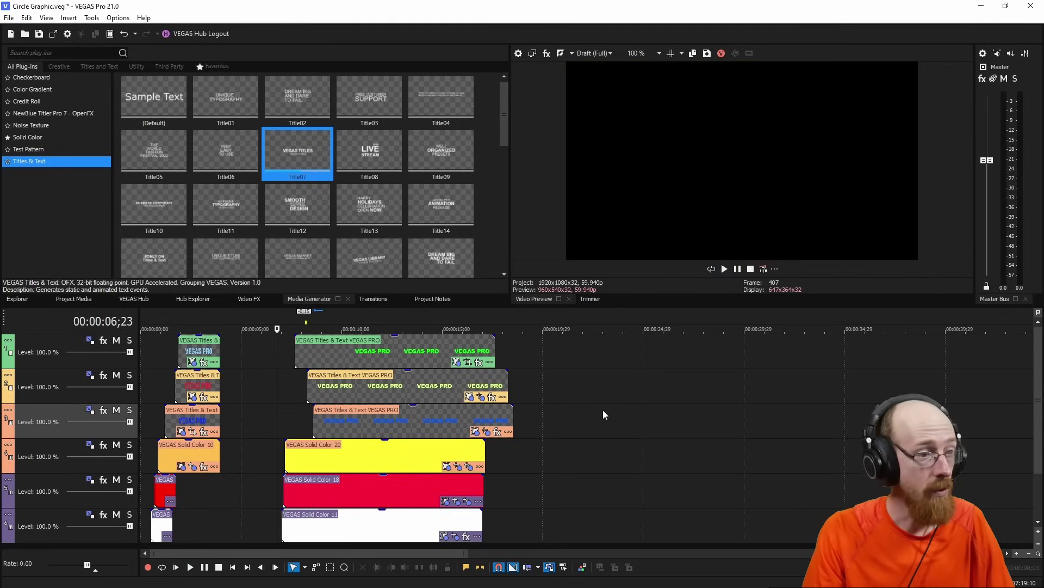
left_click(150, 324)
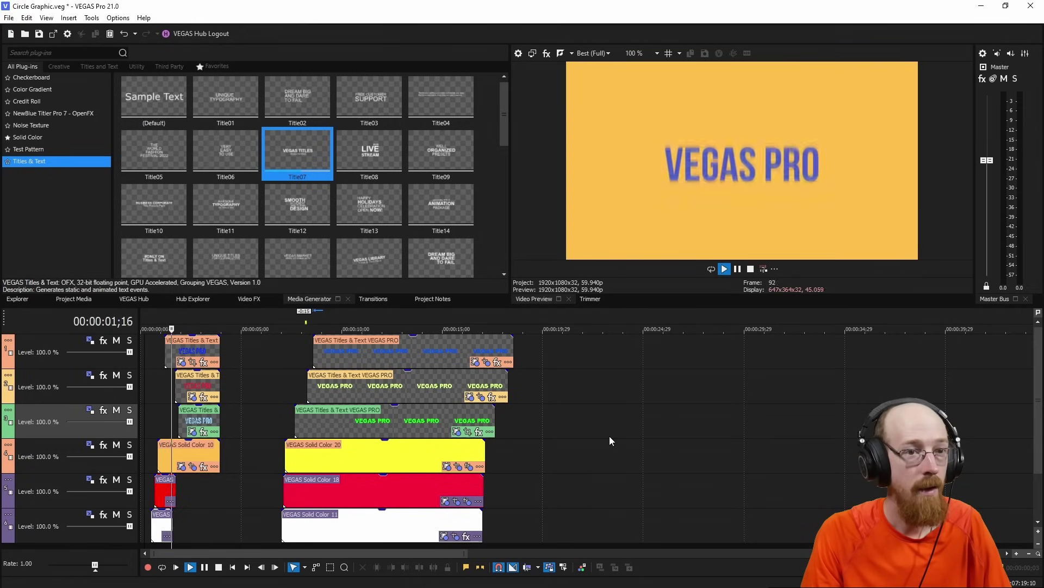
key("space")
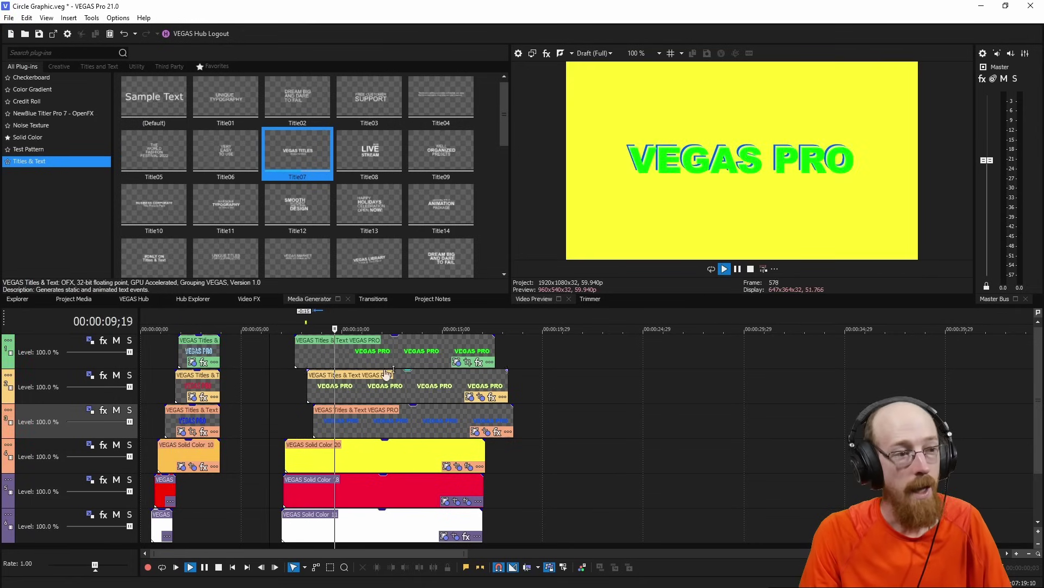
key("space")
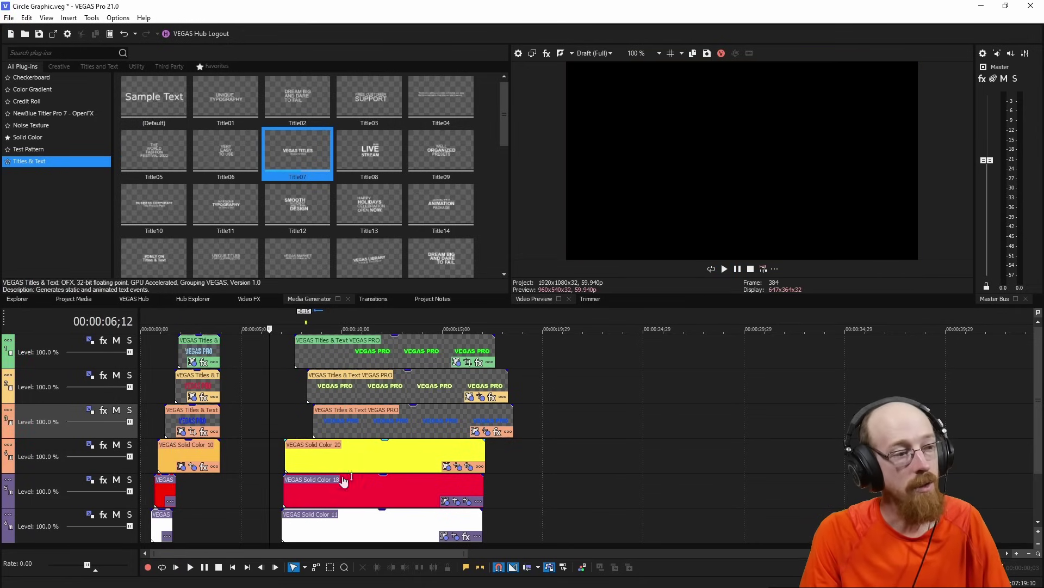
Select the top green title and replay from the title section start
left_click(427, 403)
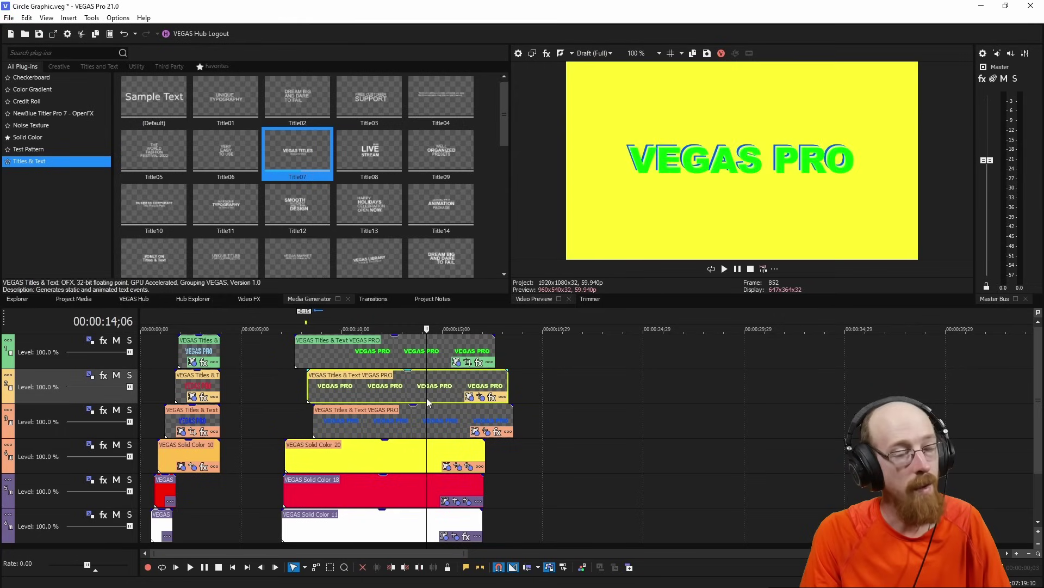
left_click(321, 339)
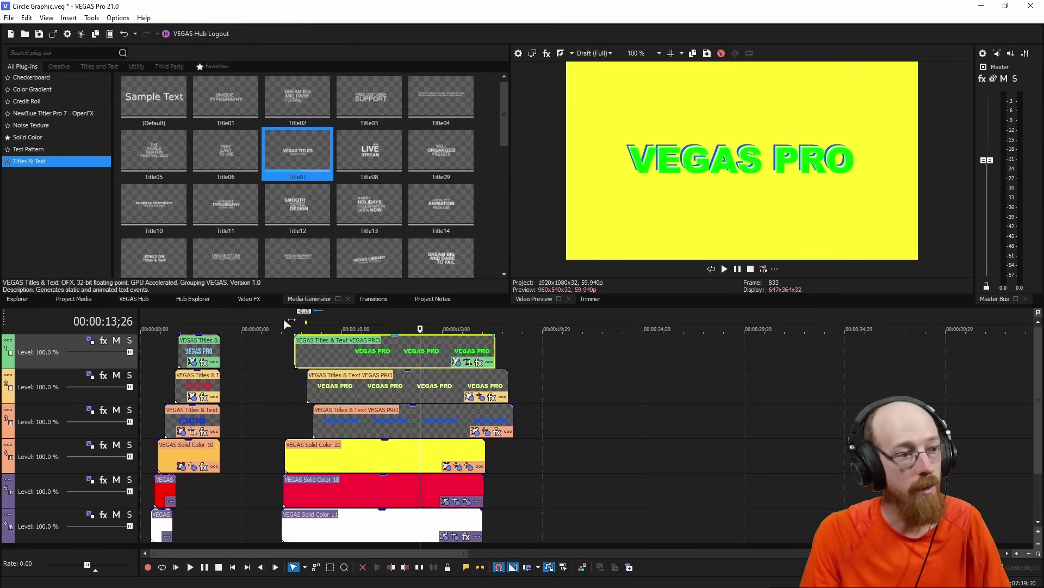
left_click_drag(283, 326, 266, 329)
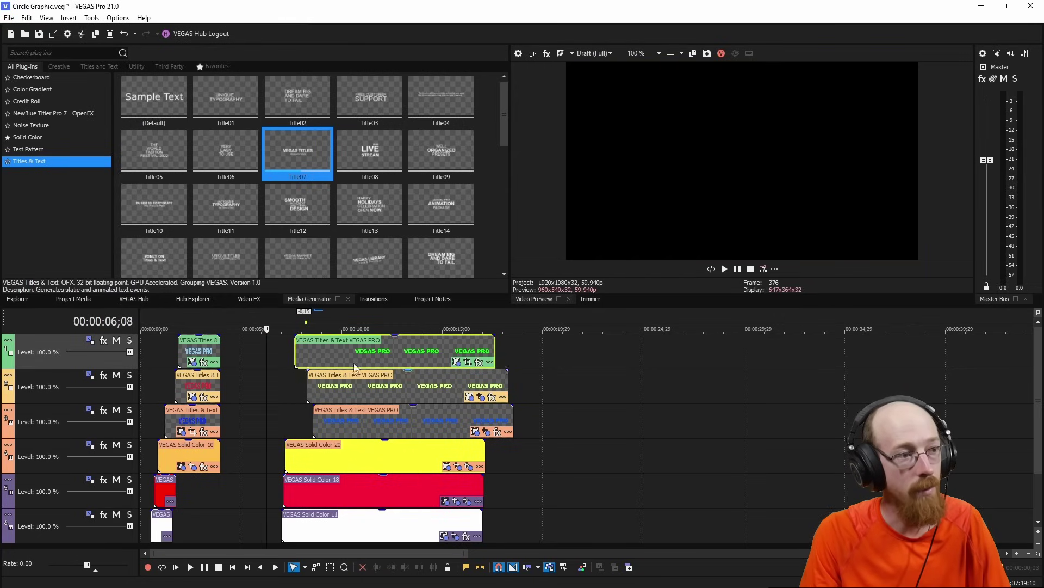
key("space")
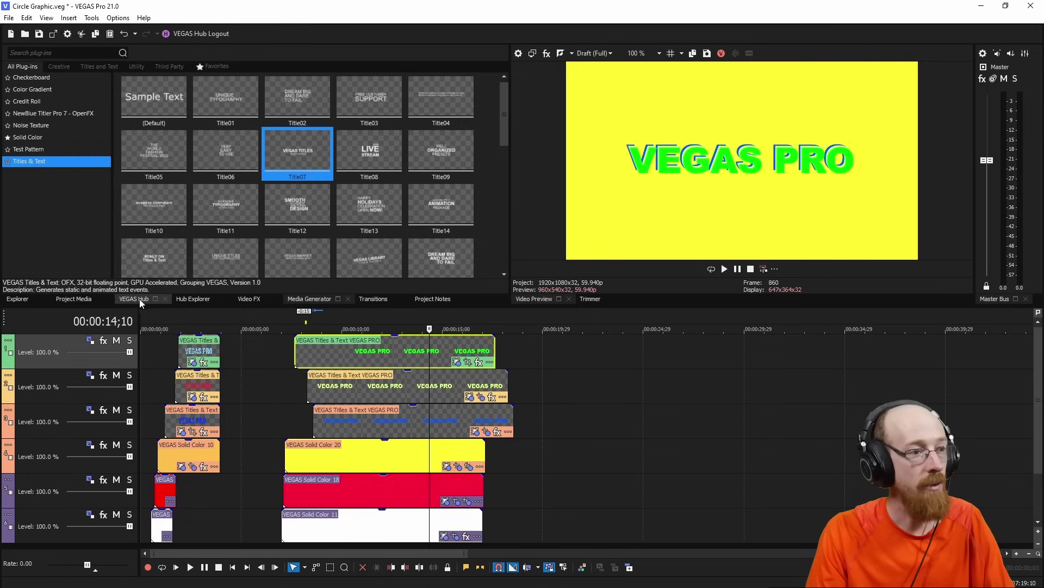
Open VEGAS Hub Stock Media and switch the library to Audio
left_click(190, 299)
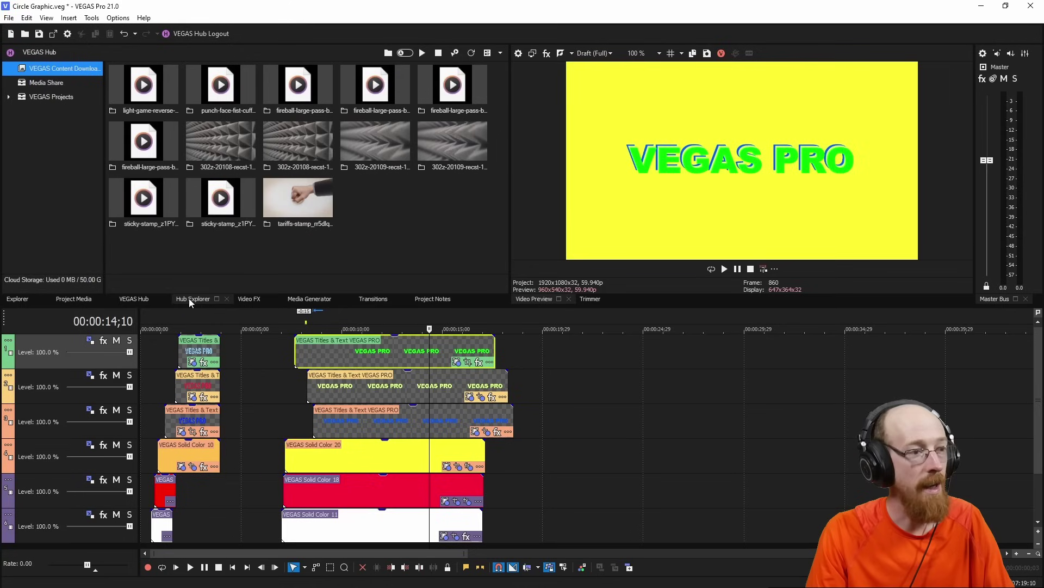
left_click(132, 301)
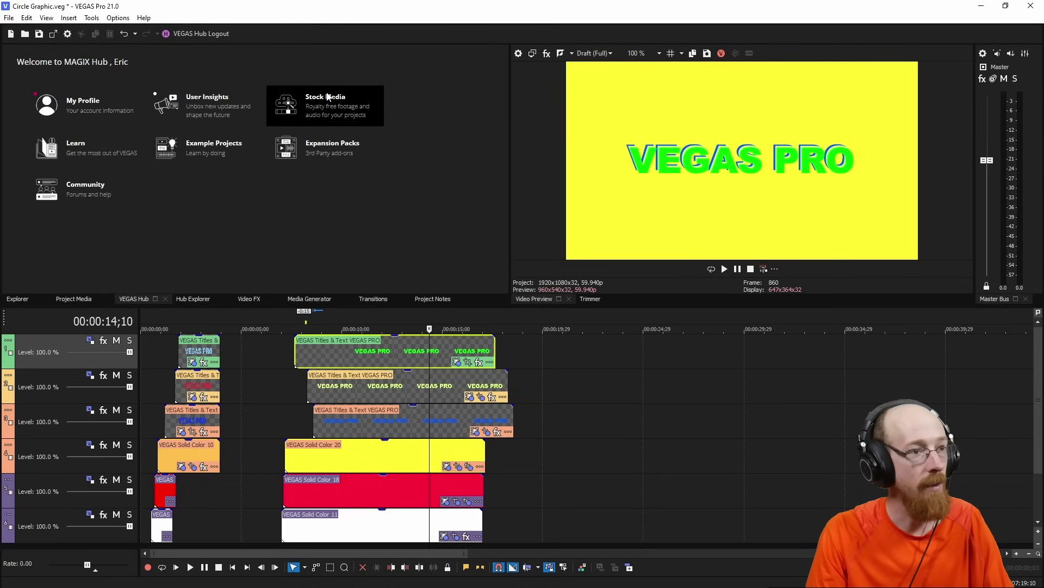
left_click(322, 124)
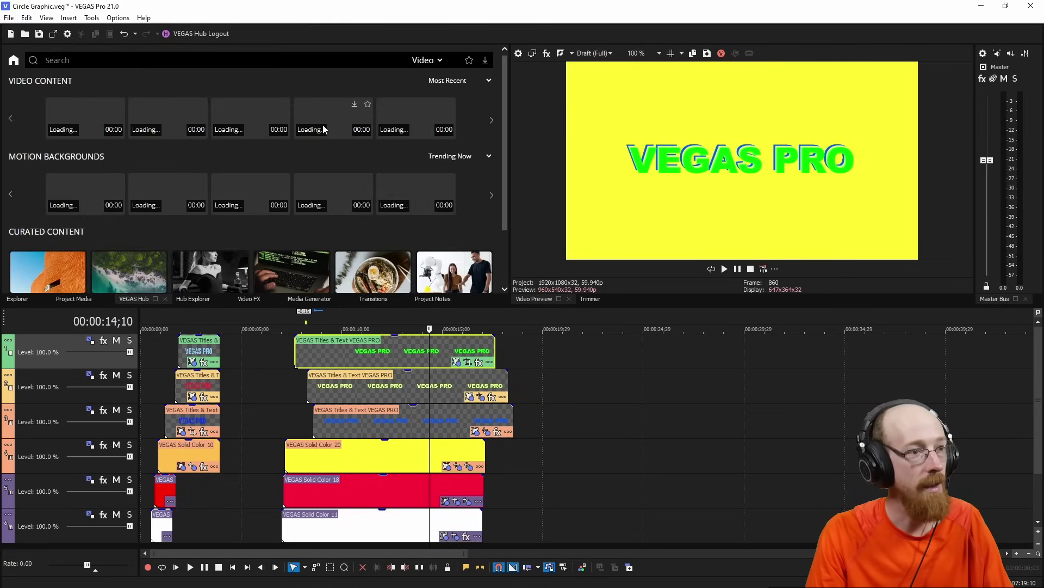
left_click(486, 61)
left_click(442, 59)
left_click(424, 90)
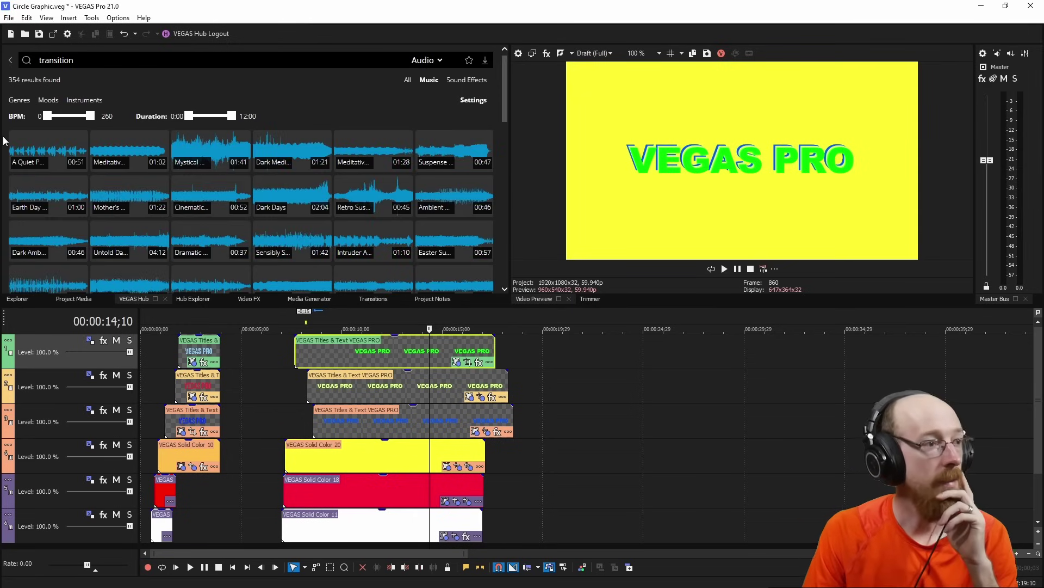
Search 'fun', preview and download It's Time For Business, then view it in Hub Explorer
mouse_move(41, 150)
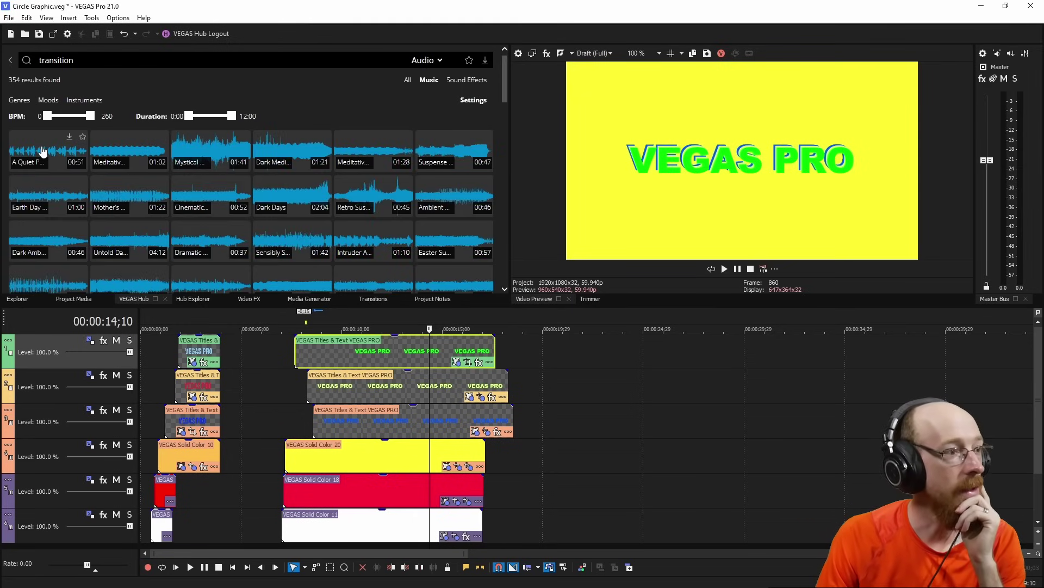
left_click(110, 66)
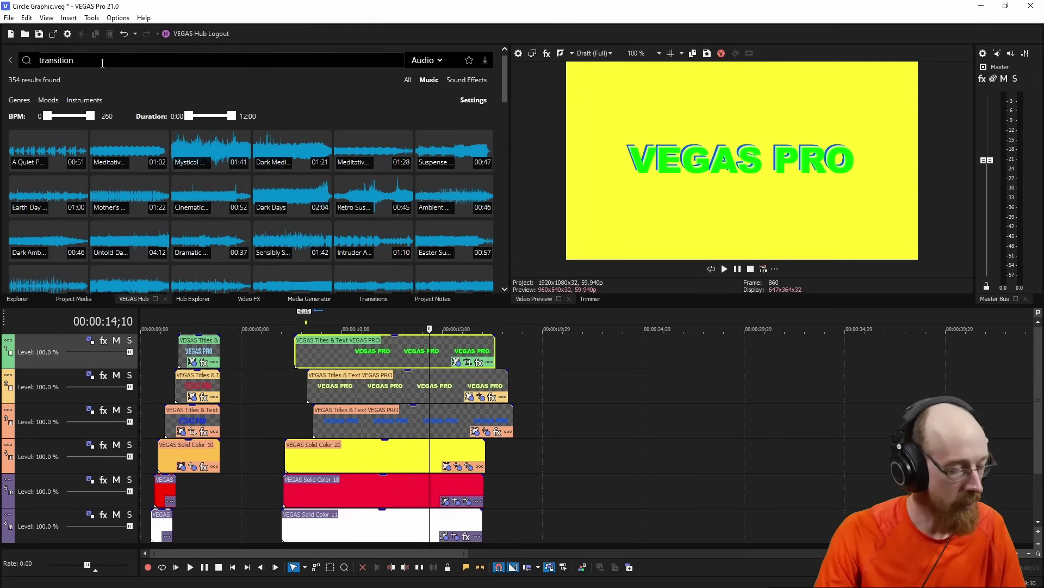
double_click(103, 63)
type("fun")
key("Return")
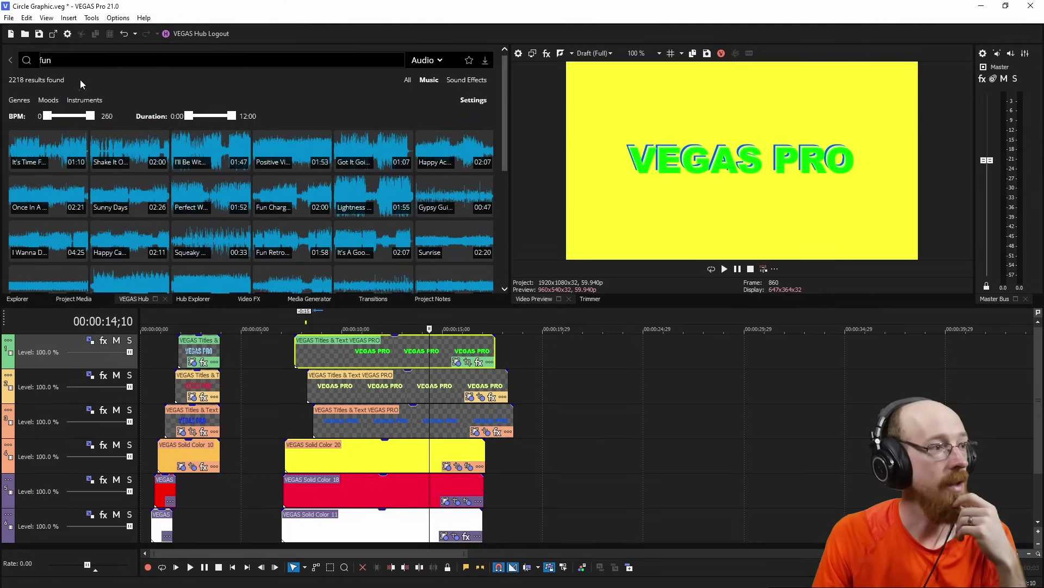
left_click(45, 155)
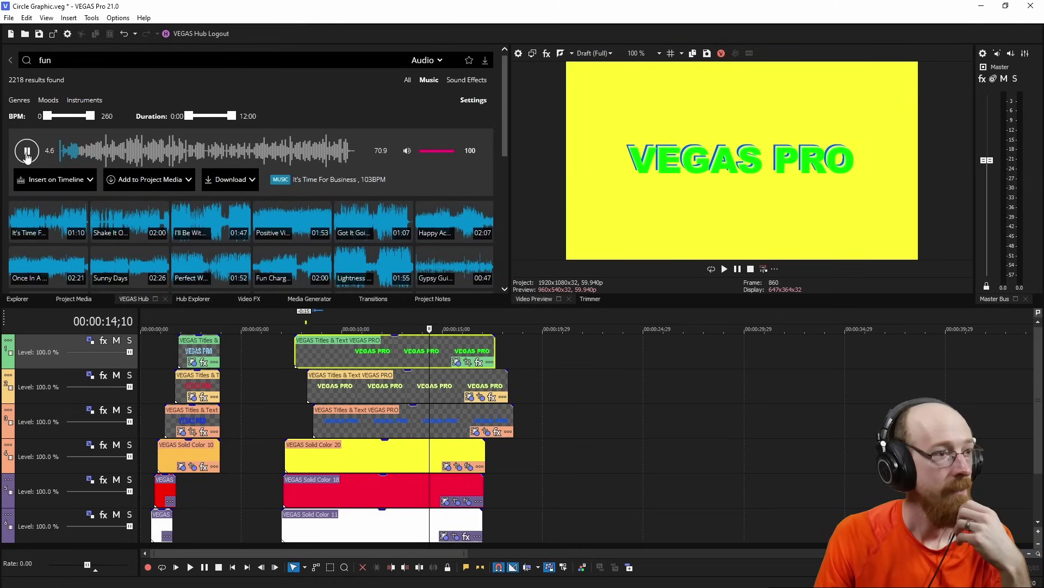
left_click(226, 179)
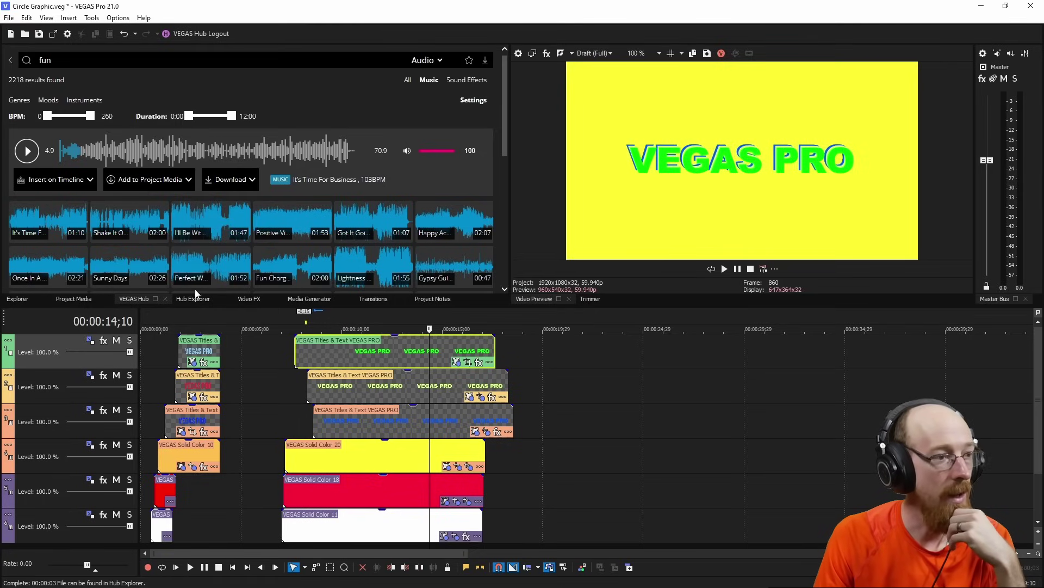
left_click(193, 298)
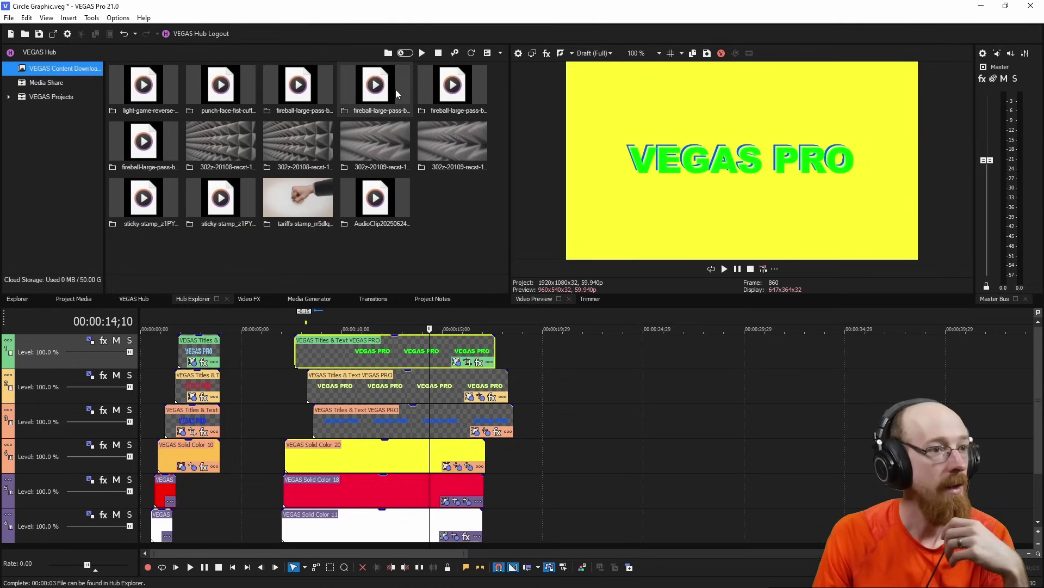
Place the downloaded AudioClip on a new top audio track at about 6;20 and preview it
left_click(144, 143)
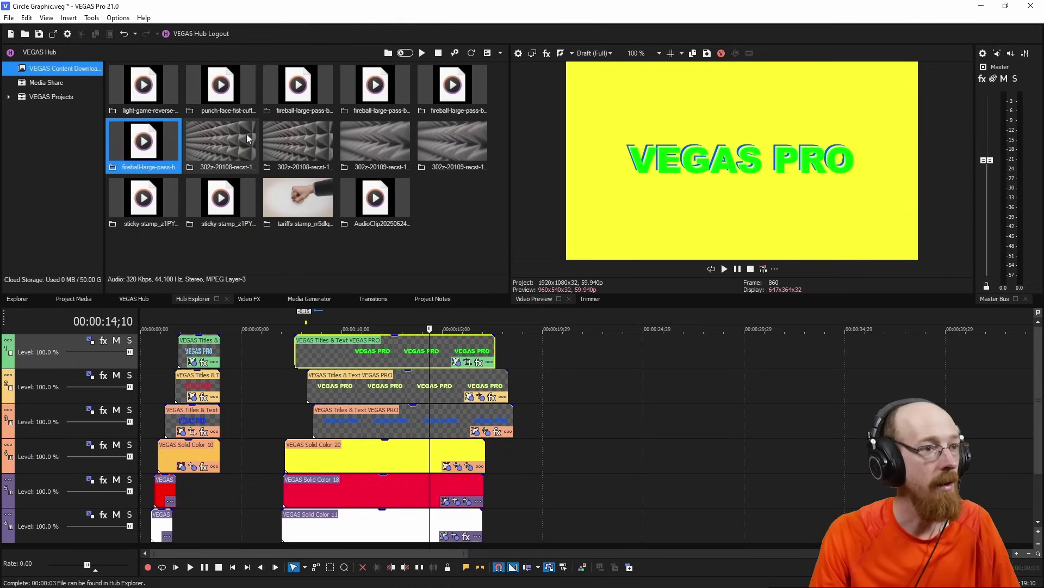
left_click_drag(137, 223, 304, 342)
key("space")
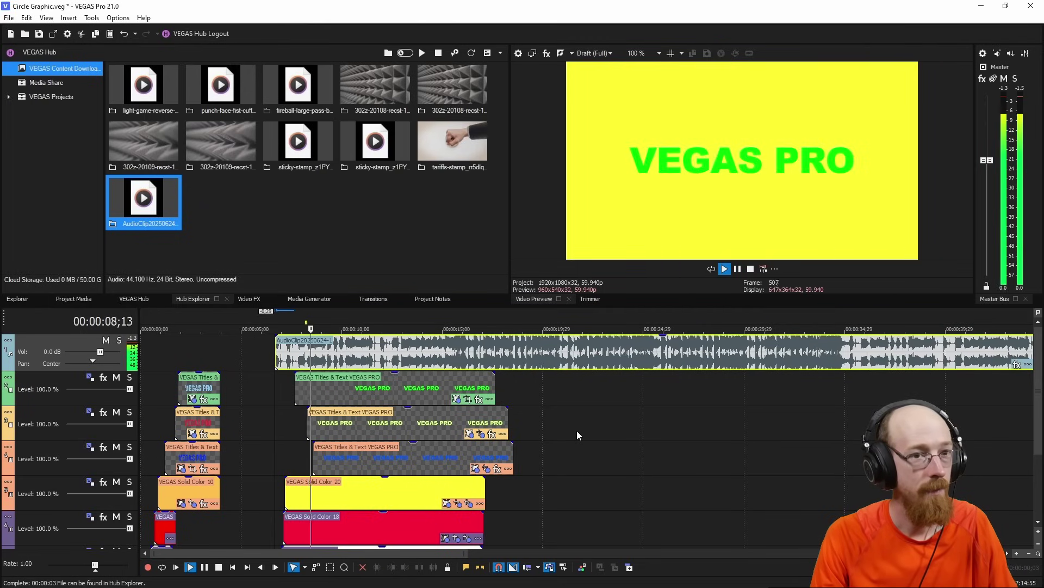
key("space")
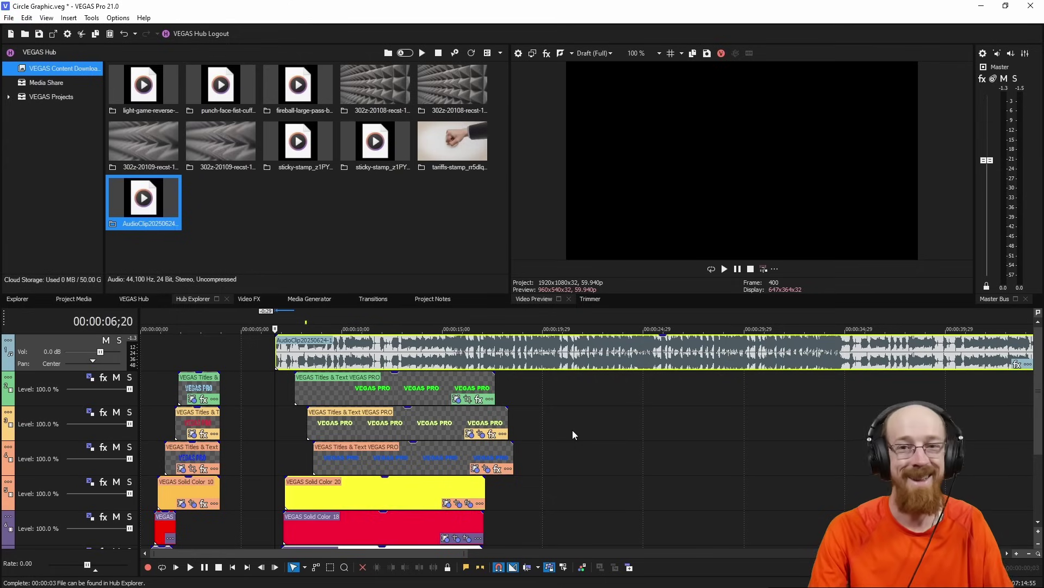